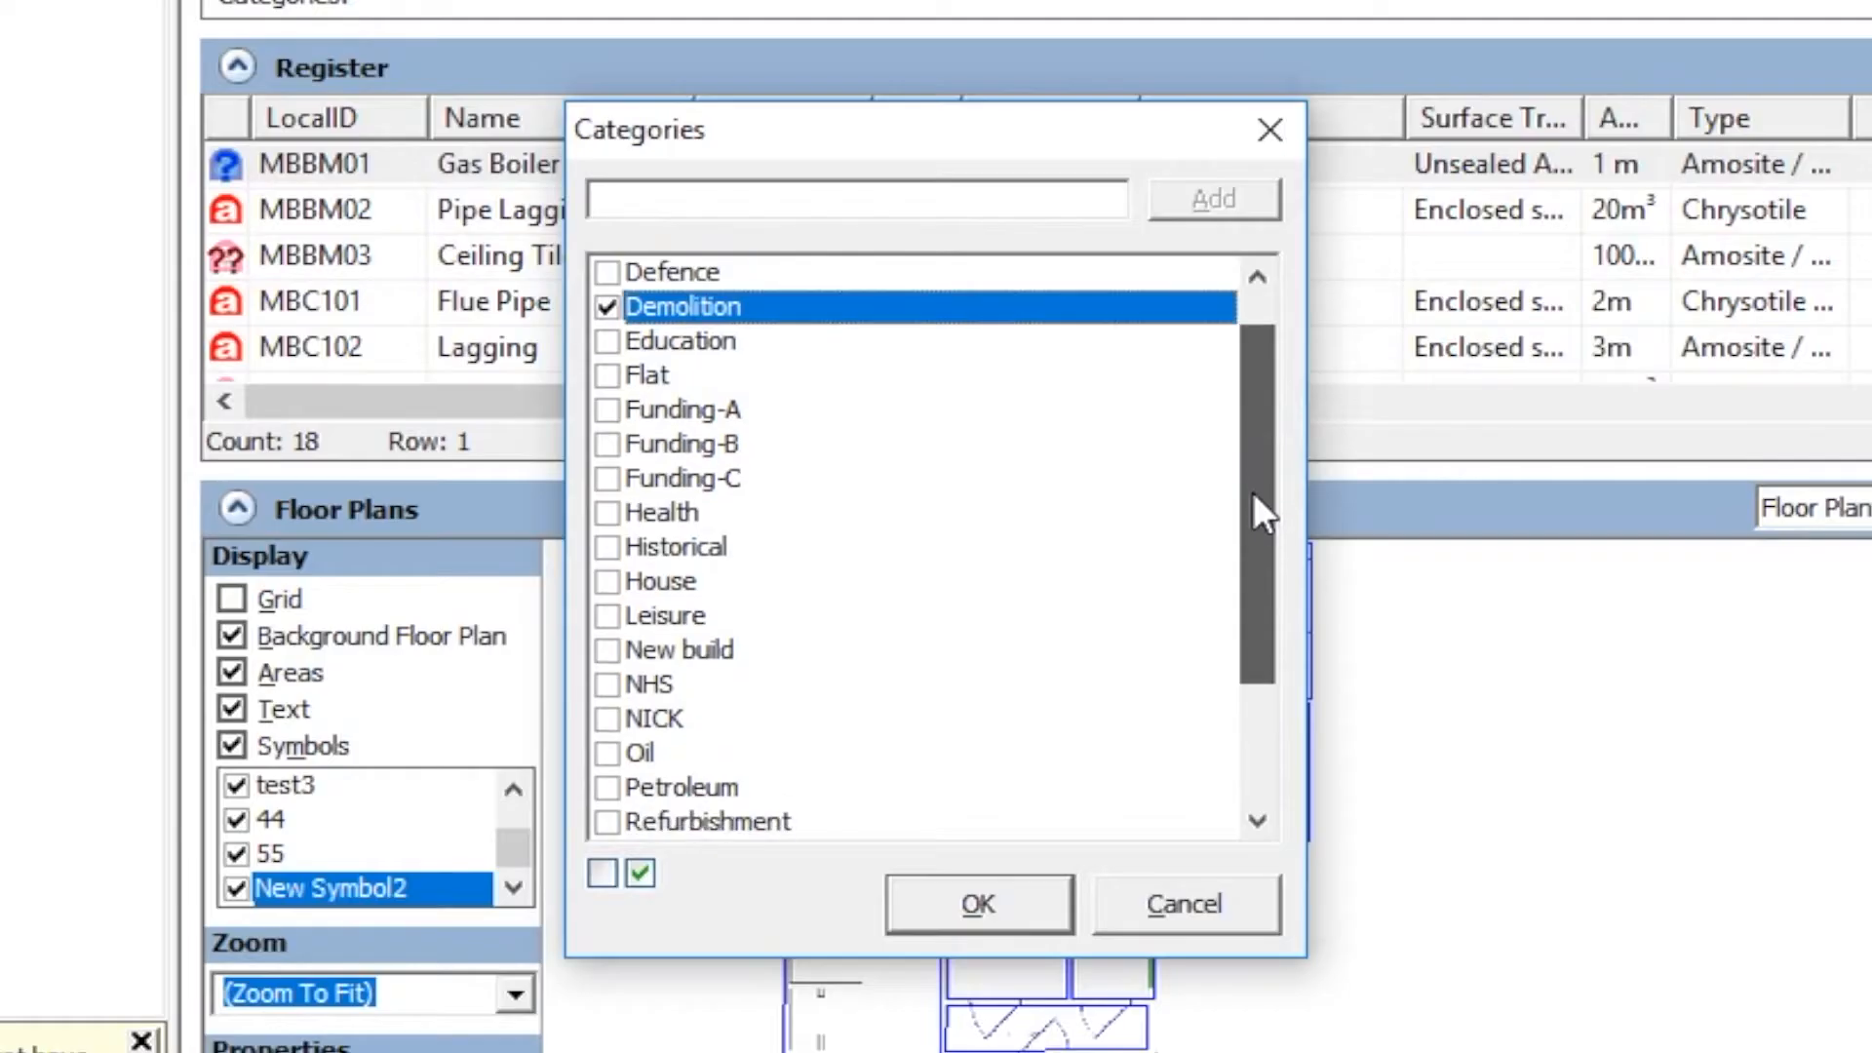
Assign the Education and NICK categories in addition to Demolition in the property's category list
drag(1254, 492, 1263, 437)
click(607, 376)
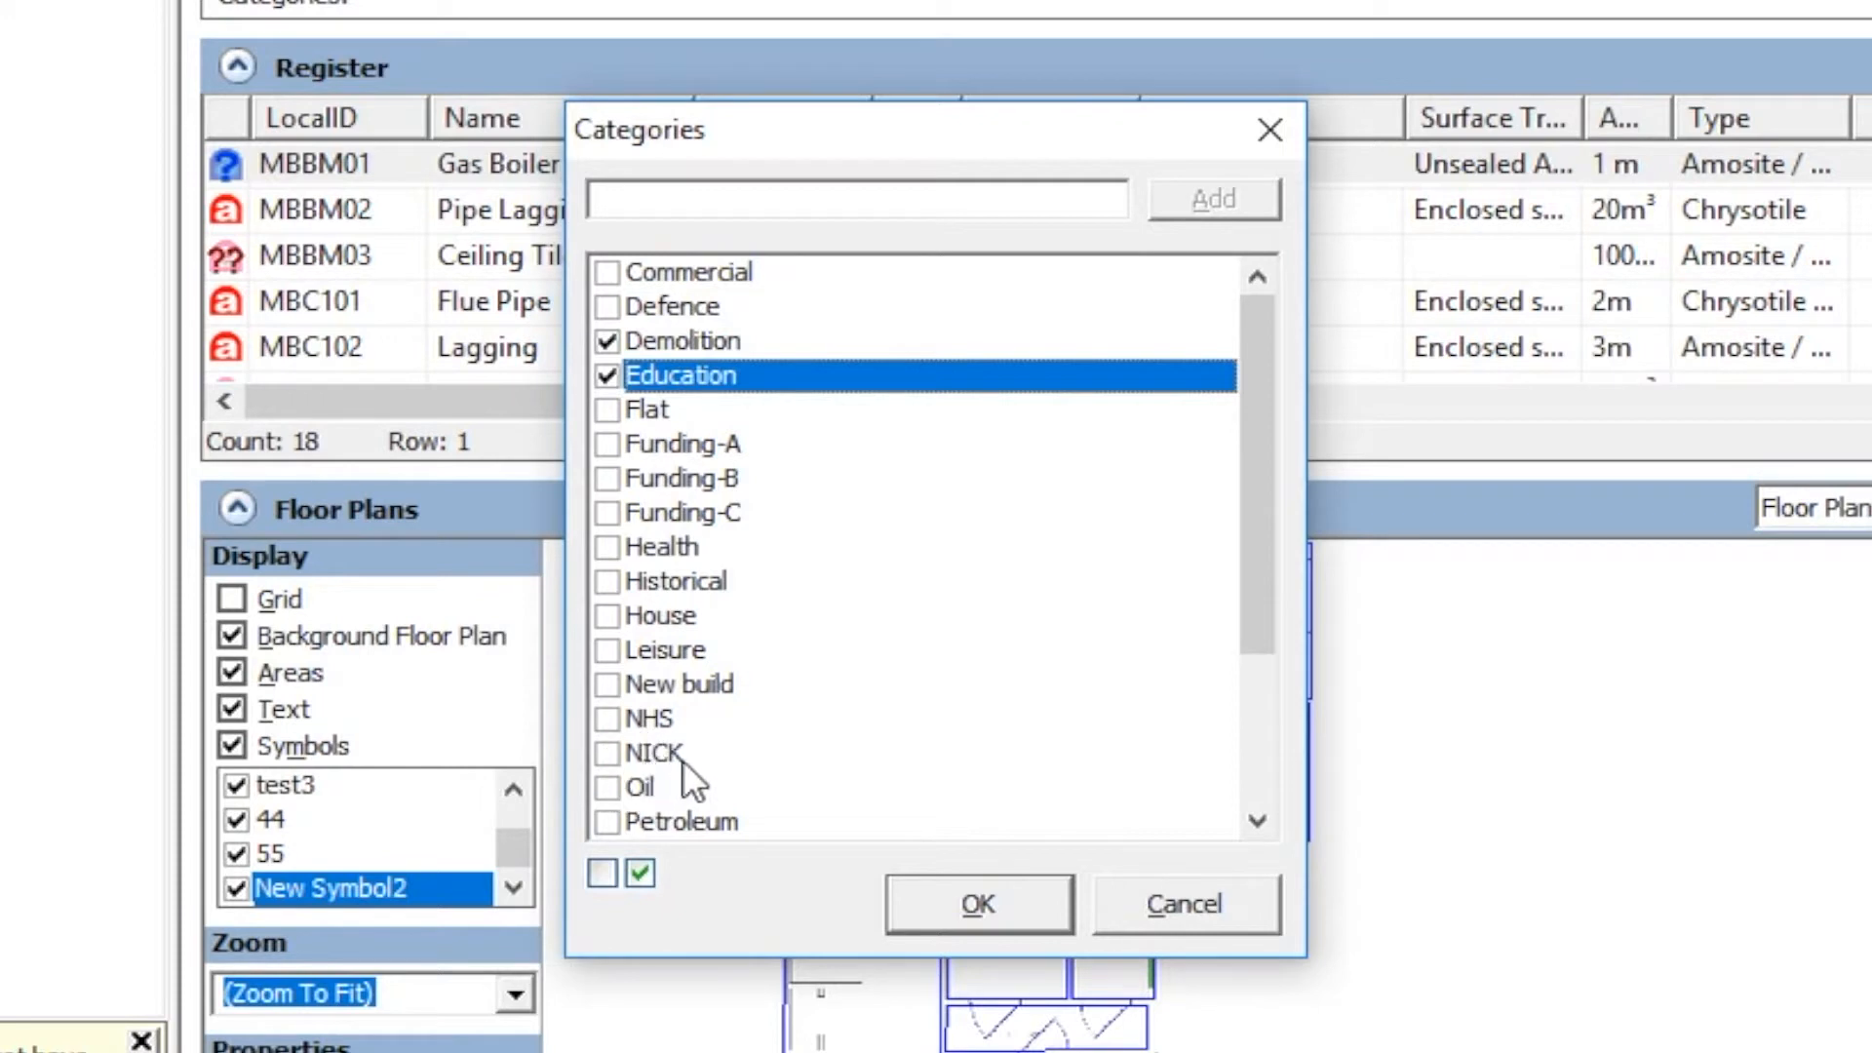
click(611, 757)
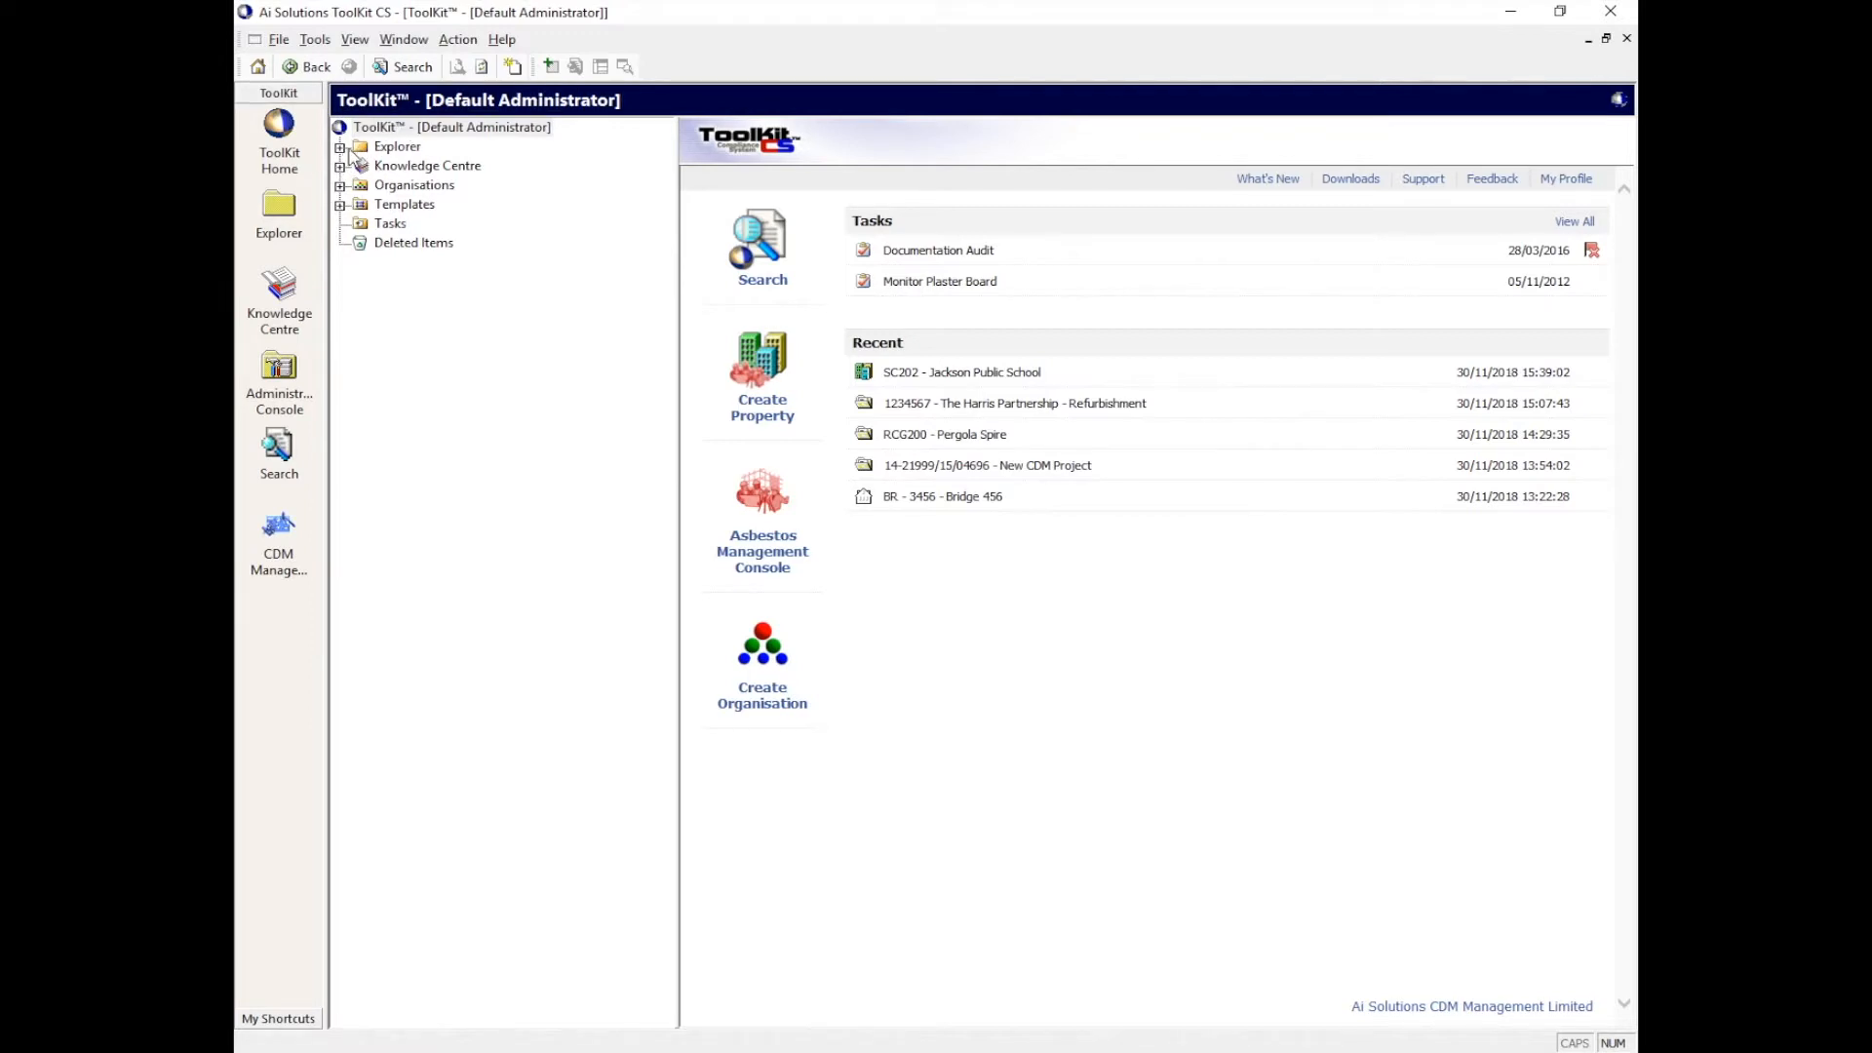
Open the property SC202 - Jackson Public School from Explorer, Asbestos, Asbestos Schools, Public Schools
click(341, 148)
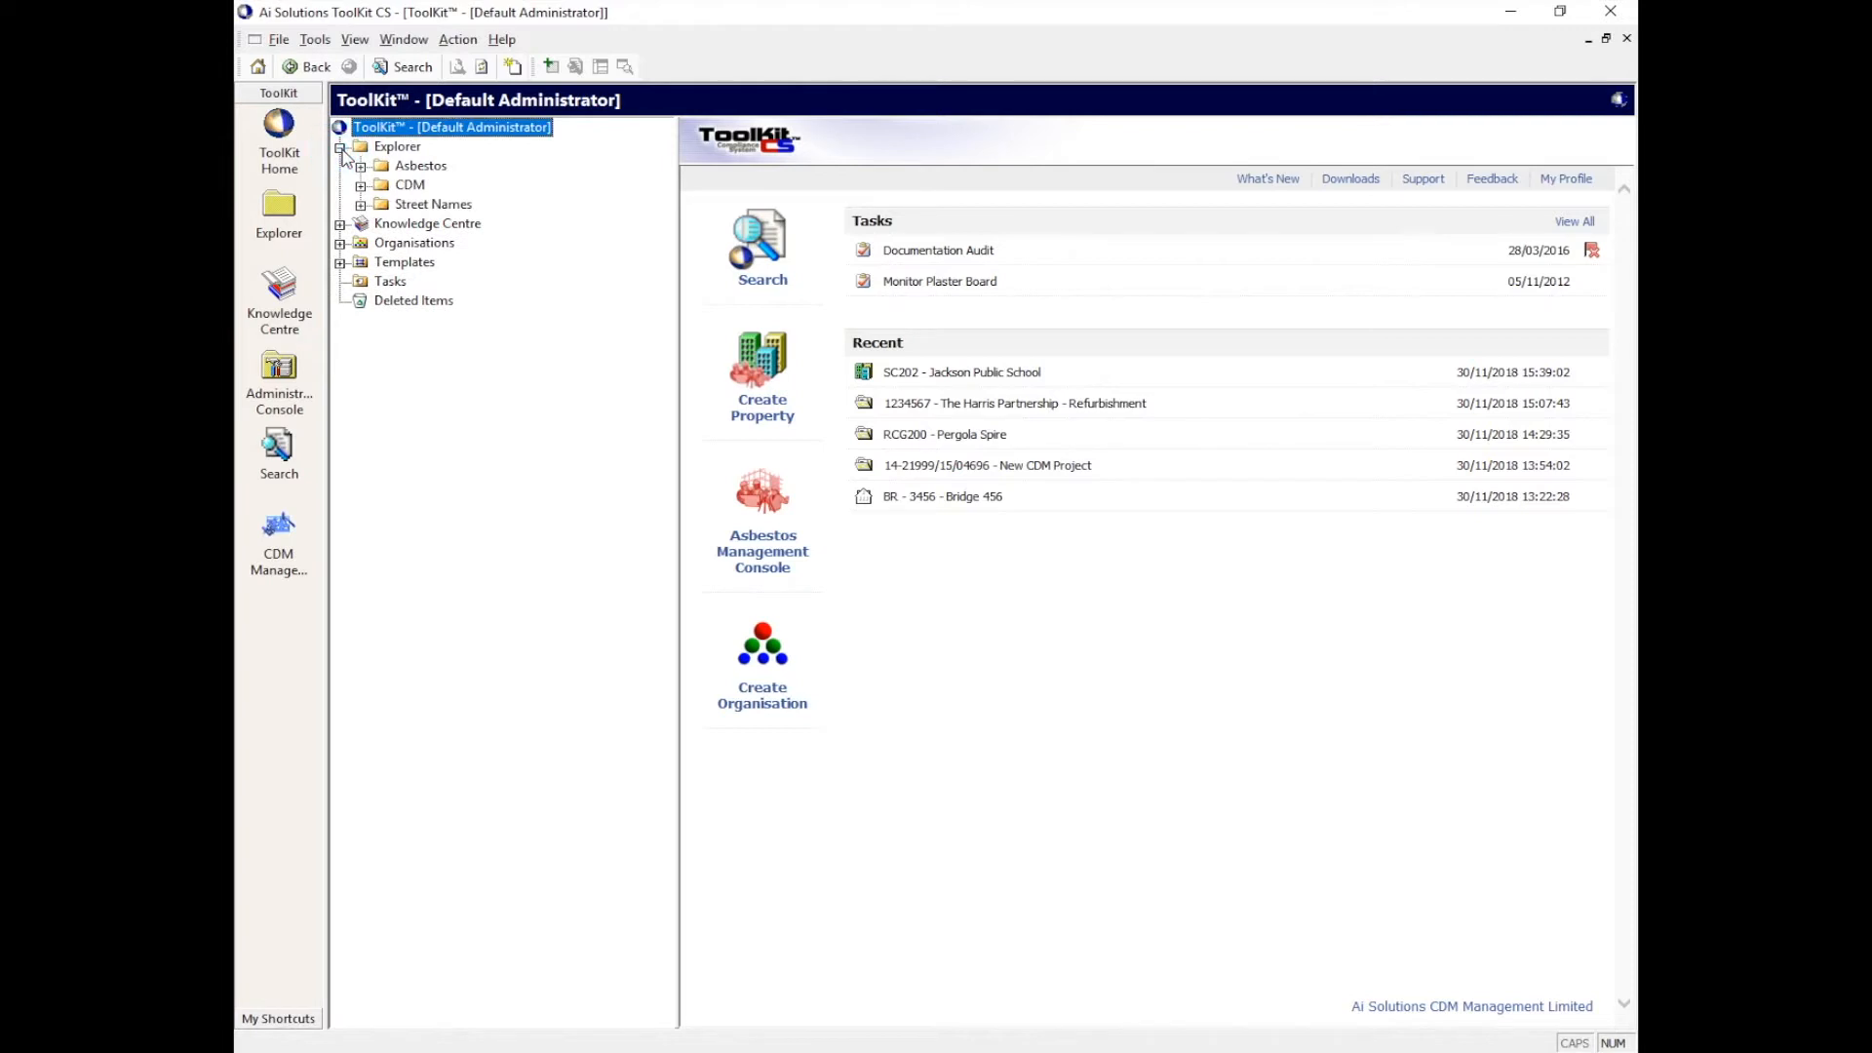
click(361, 167)
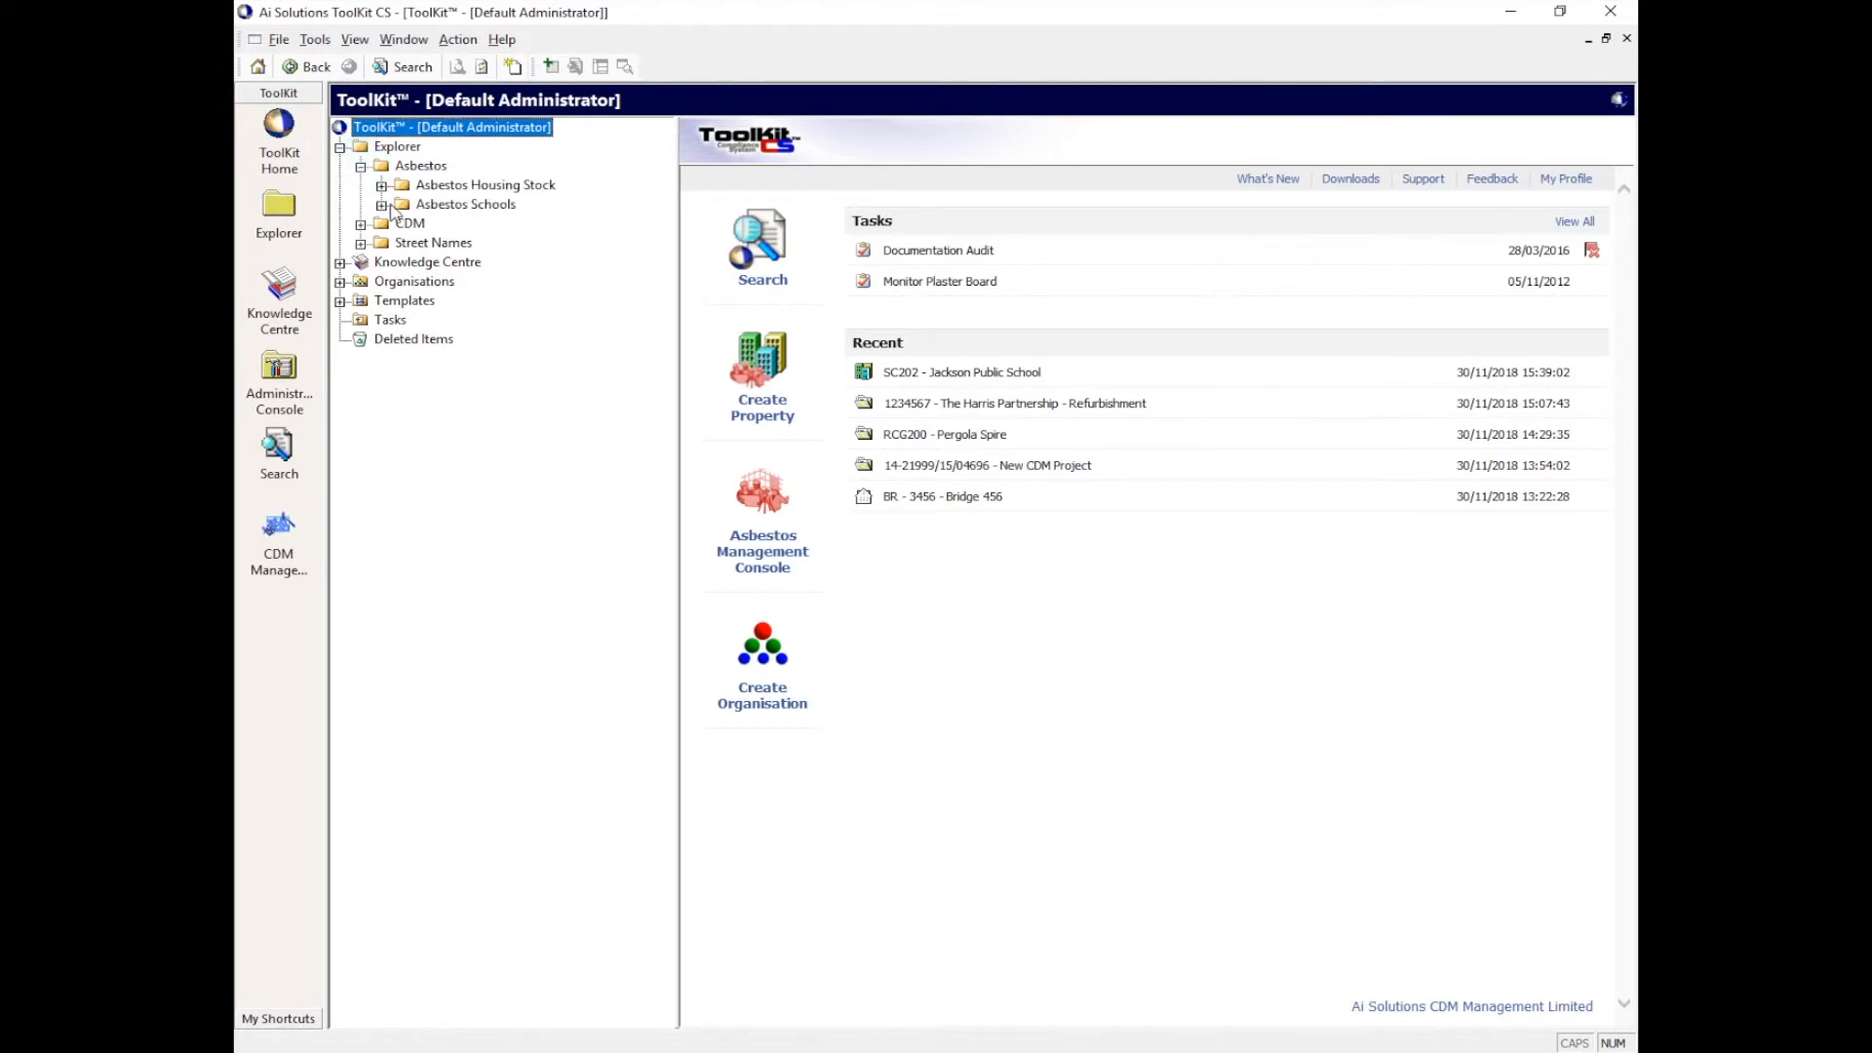
click(382, 205)
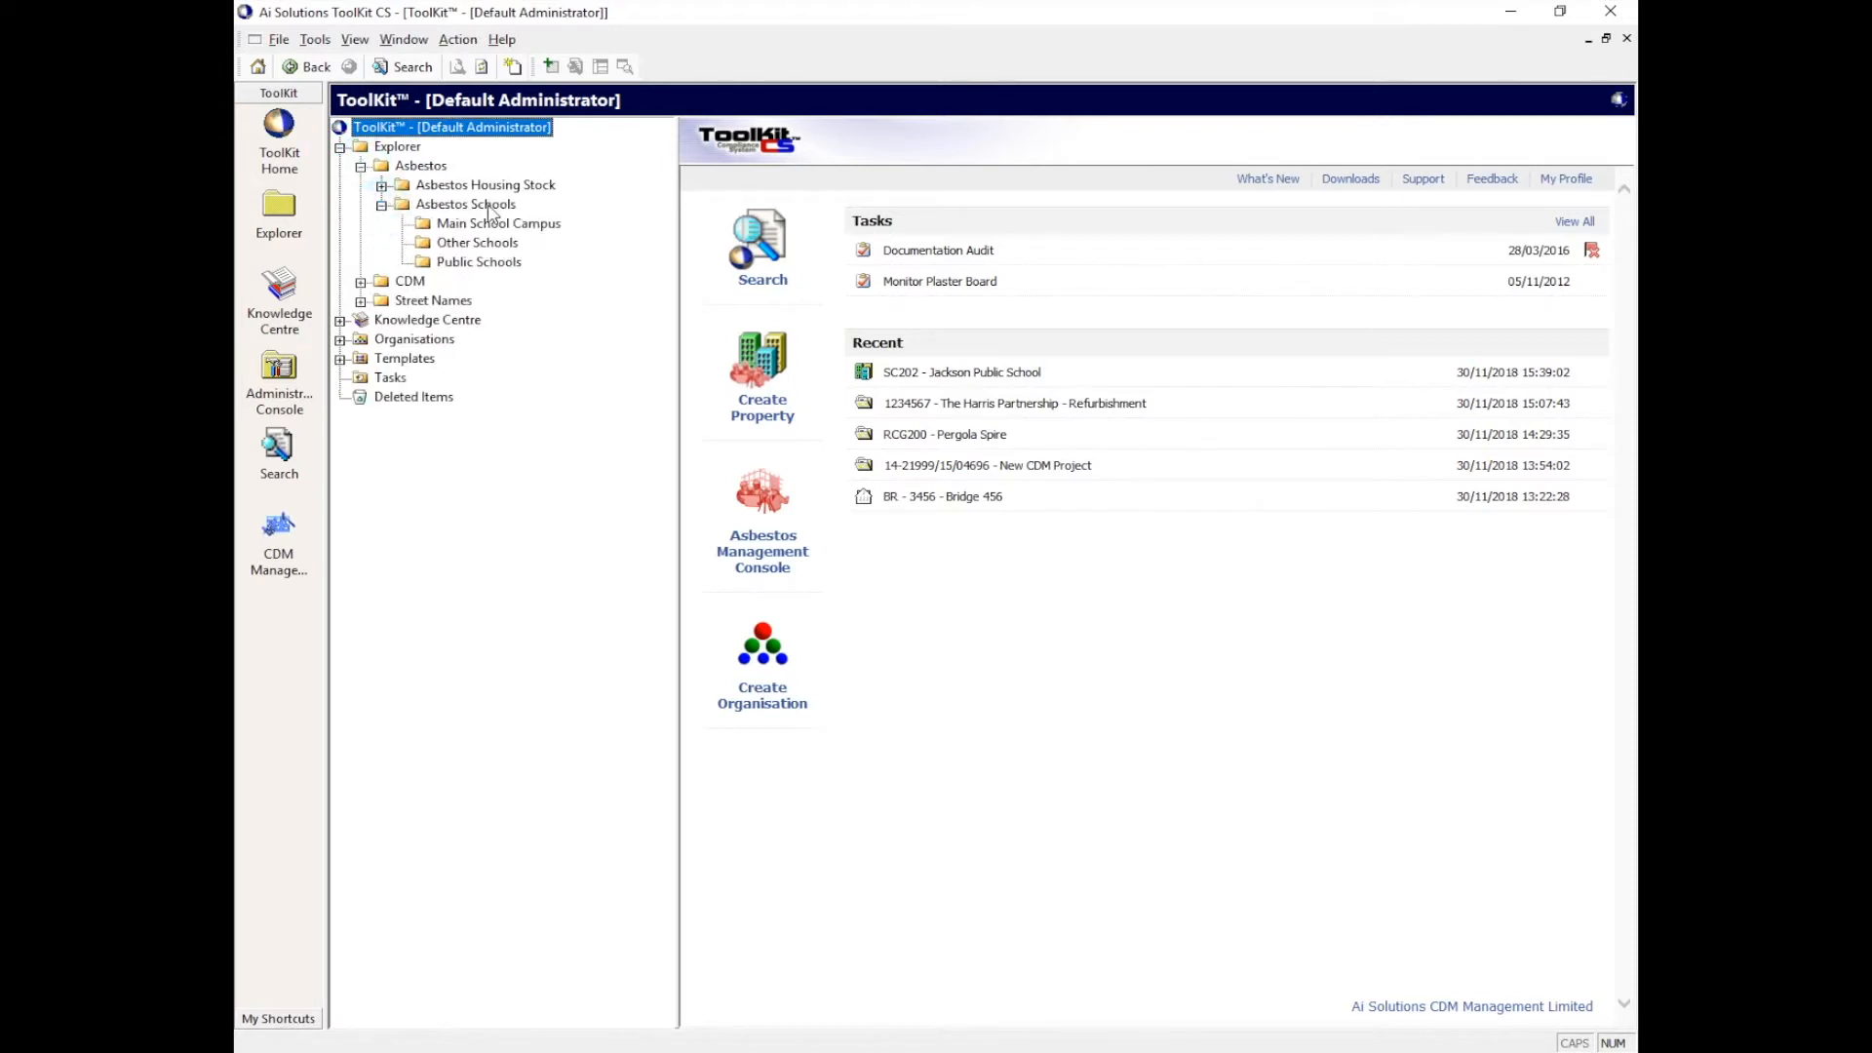
click(466, 266)
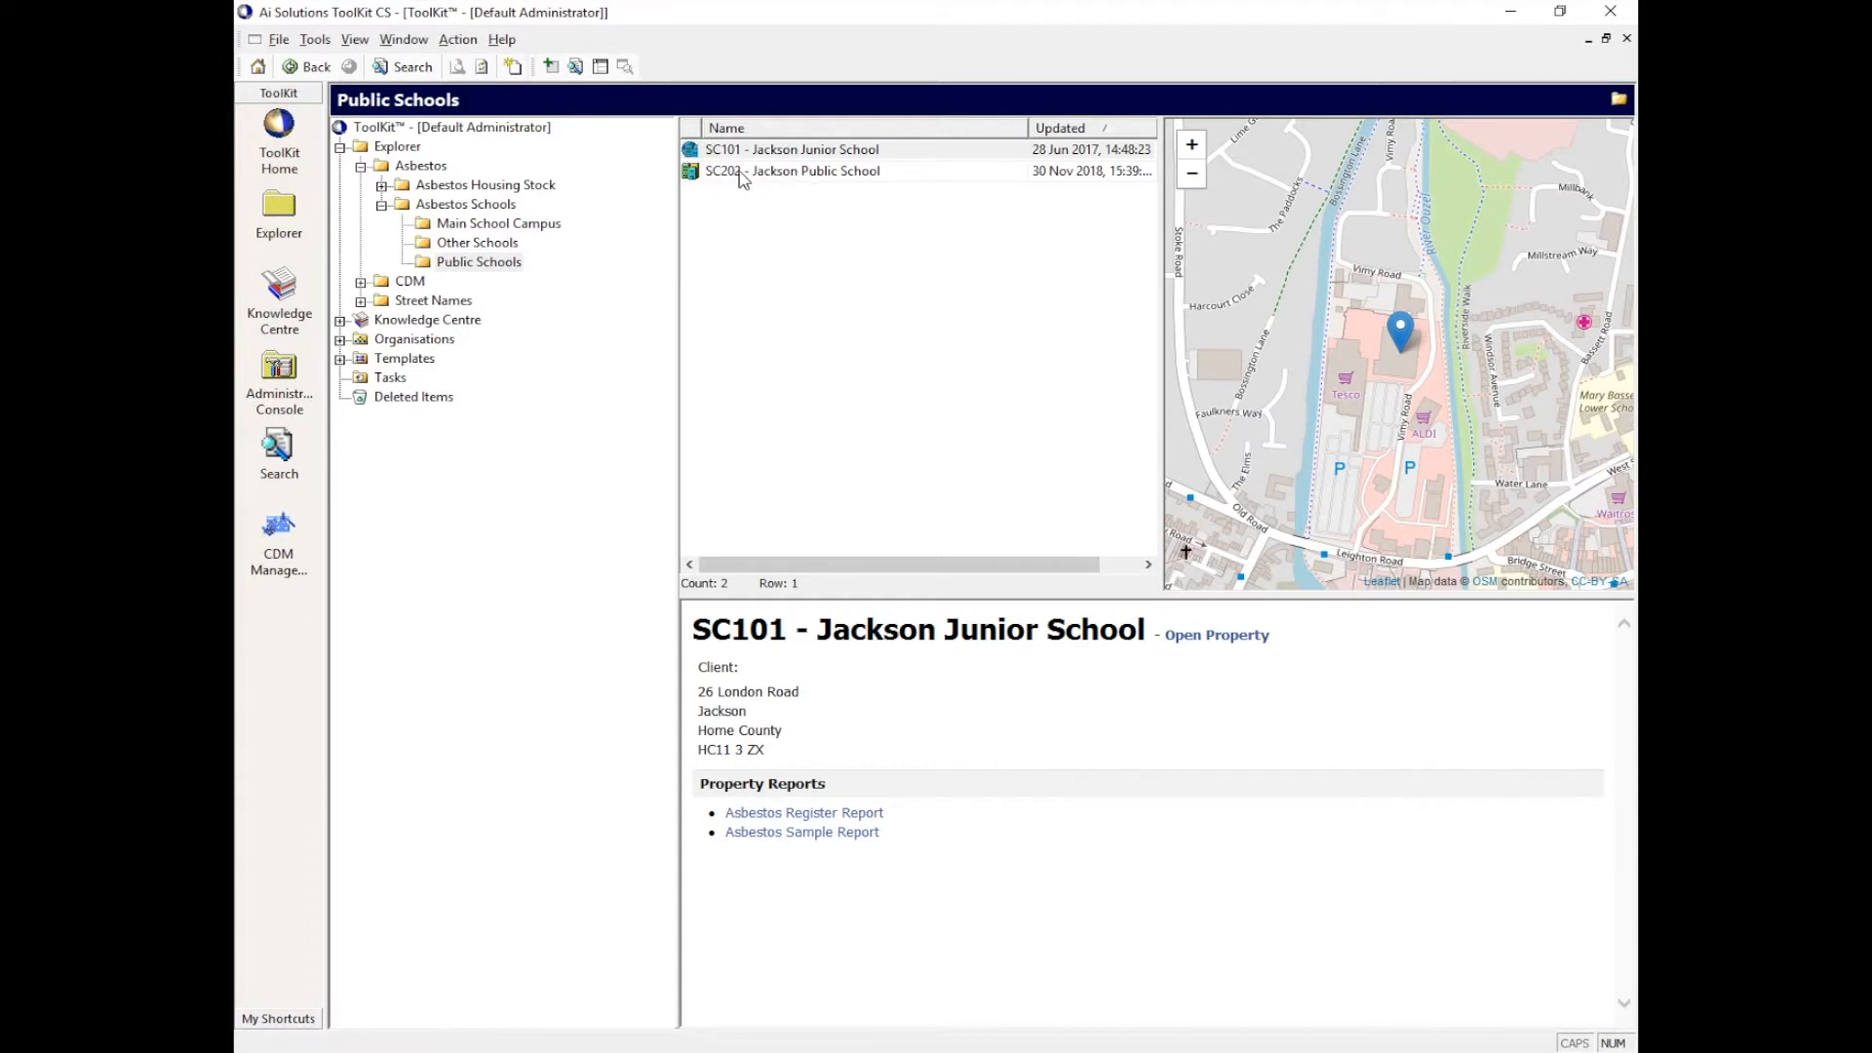
click(767, 175)
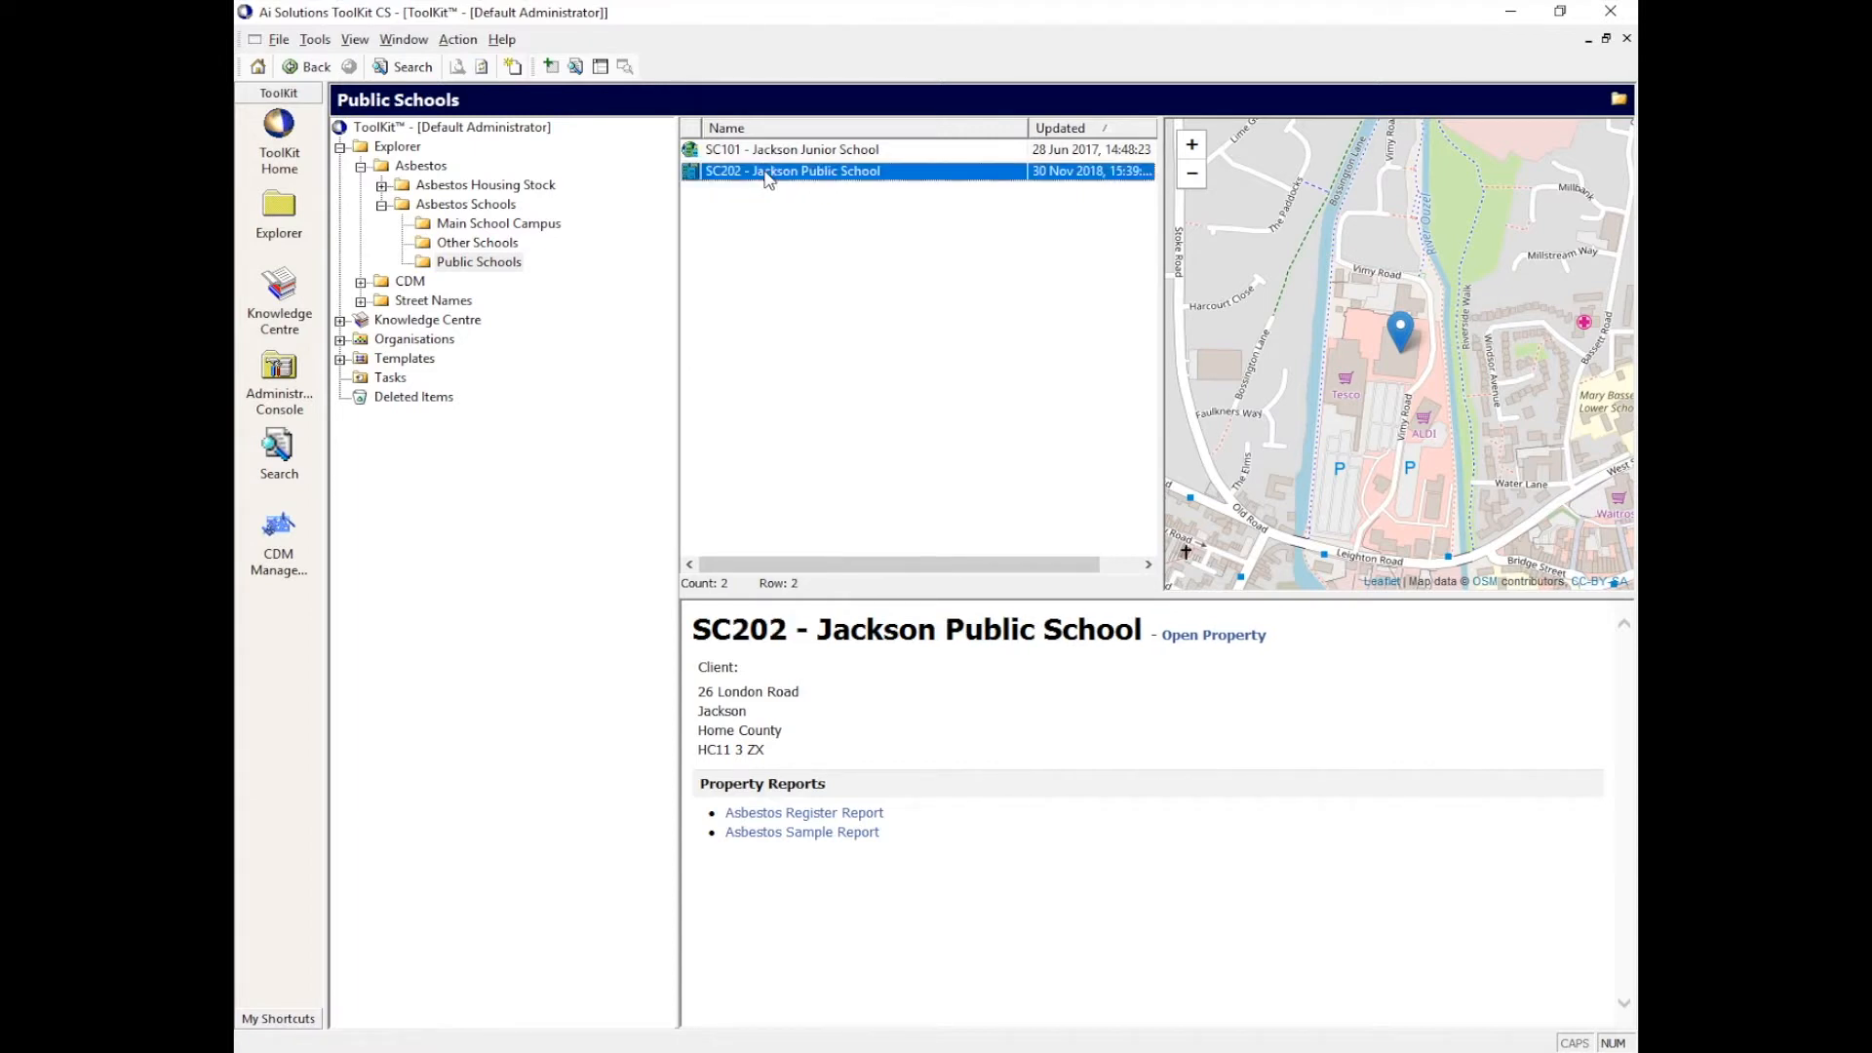
double_click(768, 173)
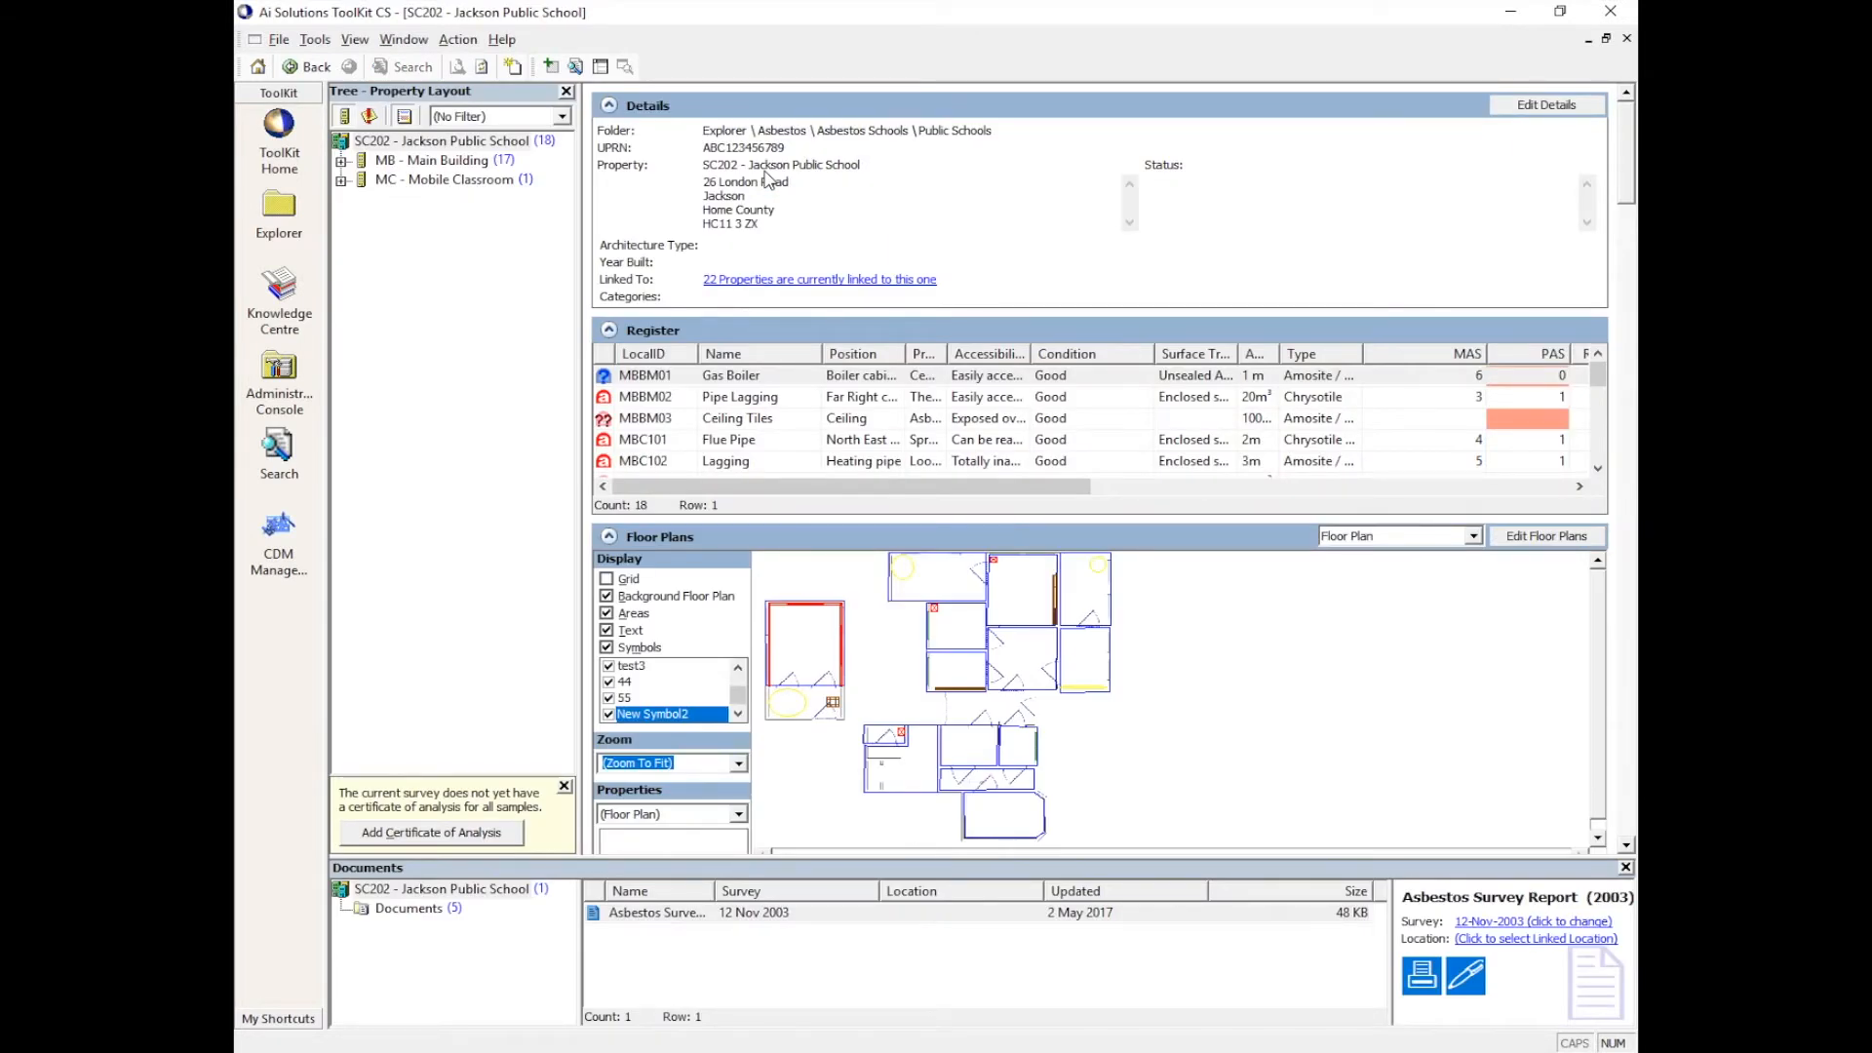
Assign the categories Demolition, Education and NICK to the SC202 - Jackson Public School property
right_click(408, 146)
right_click(407, 146)
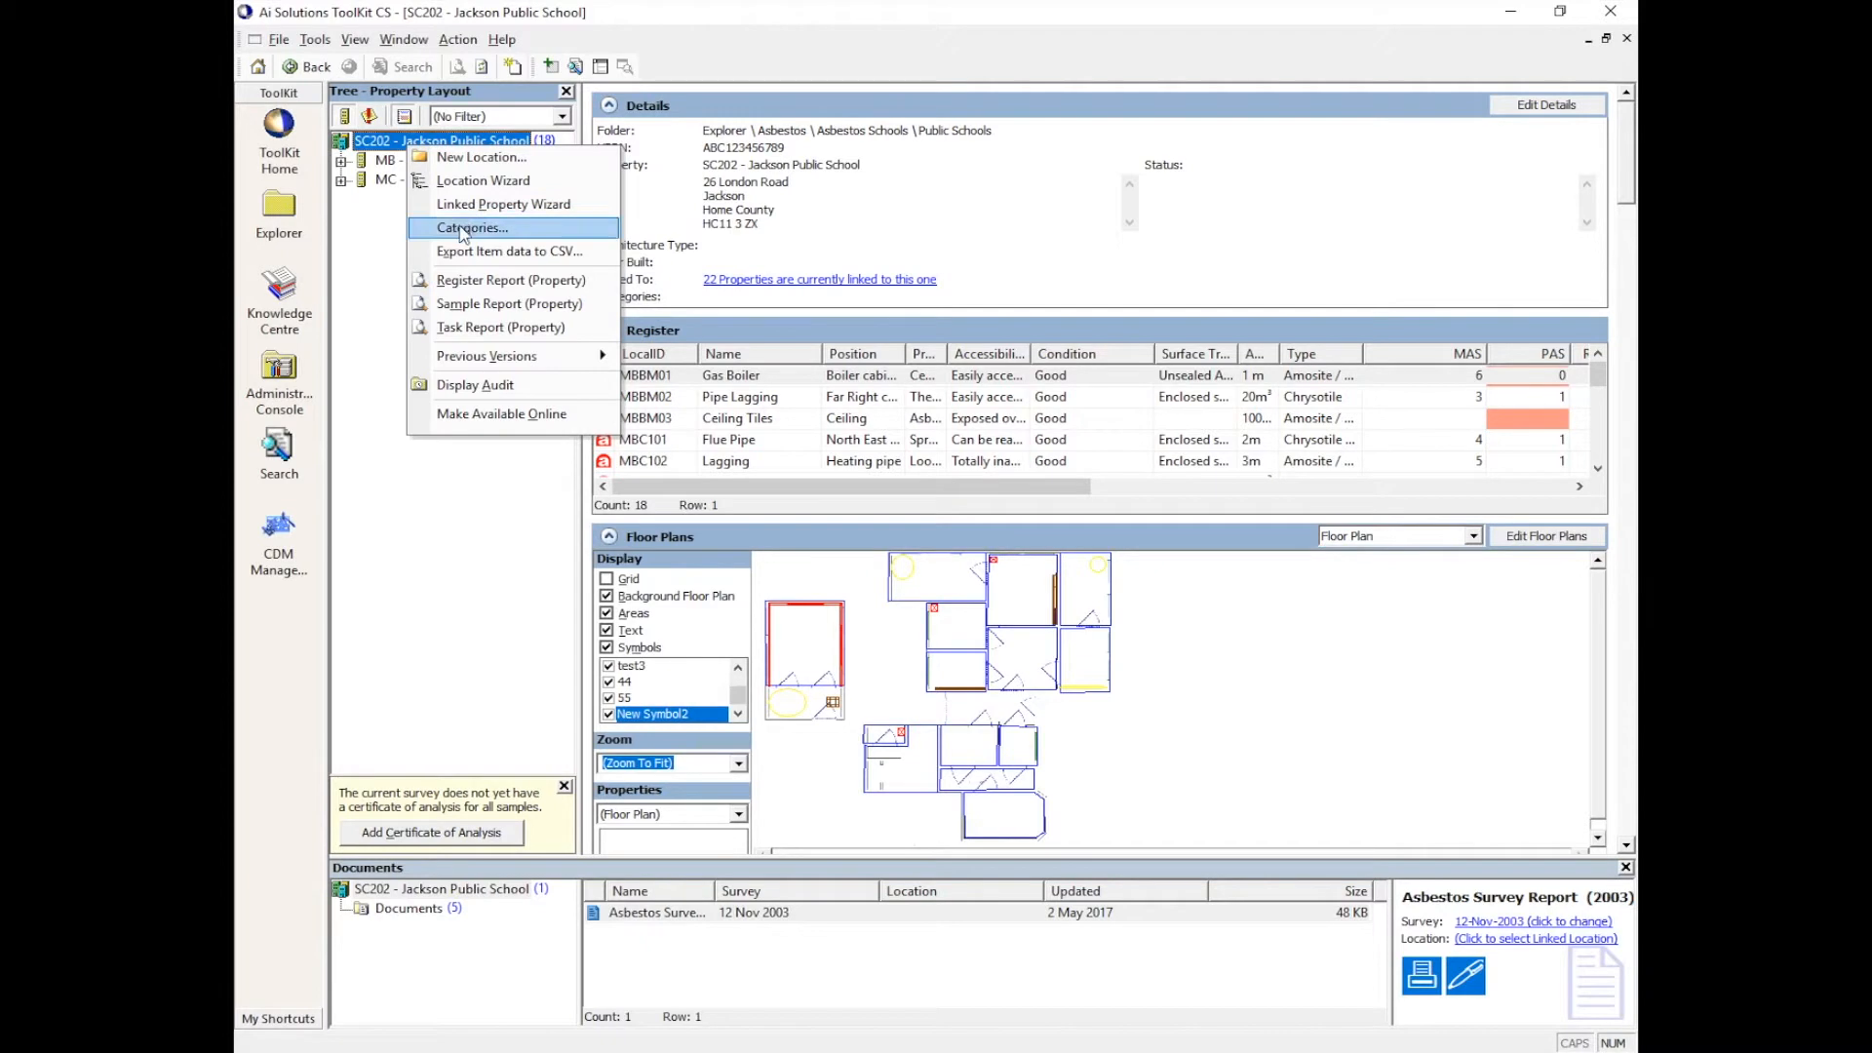
click(491, 235)
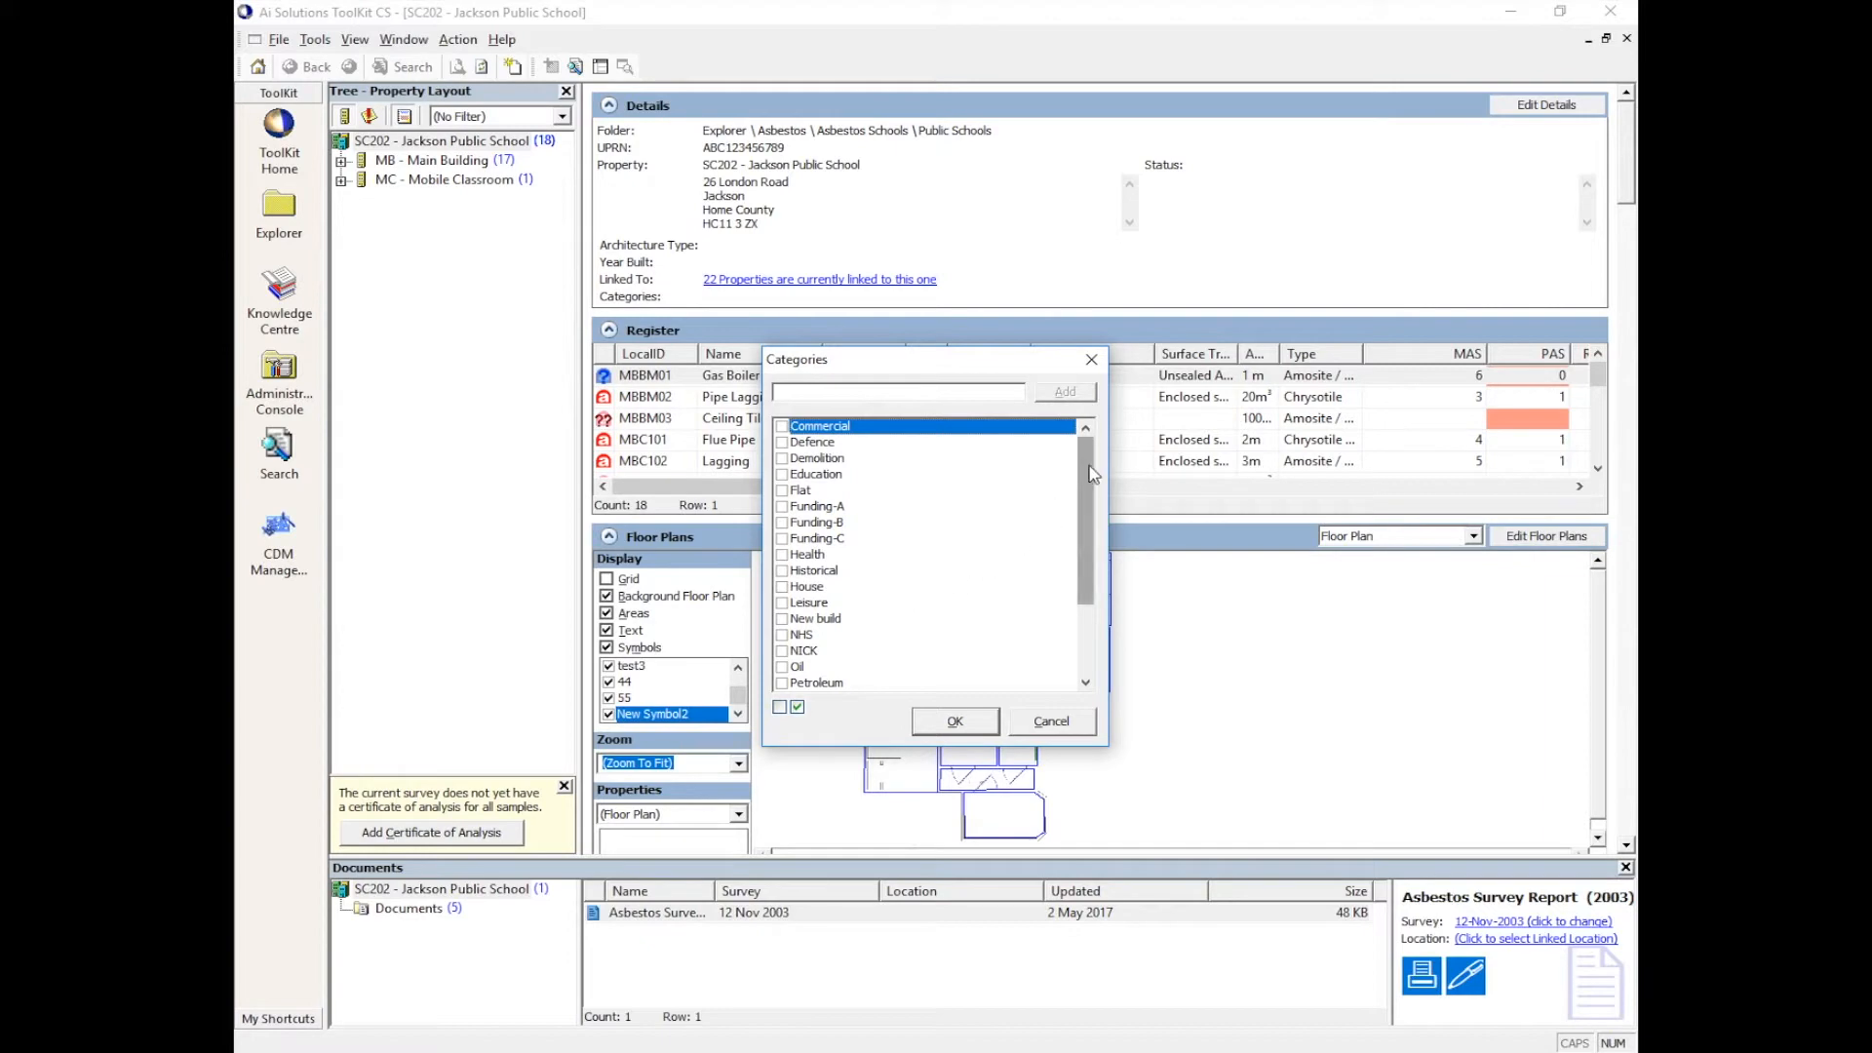
drag(1089, 459, 1093, 519)
click(784, 460)
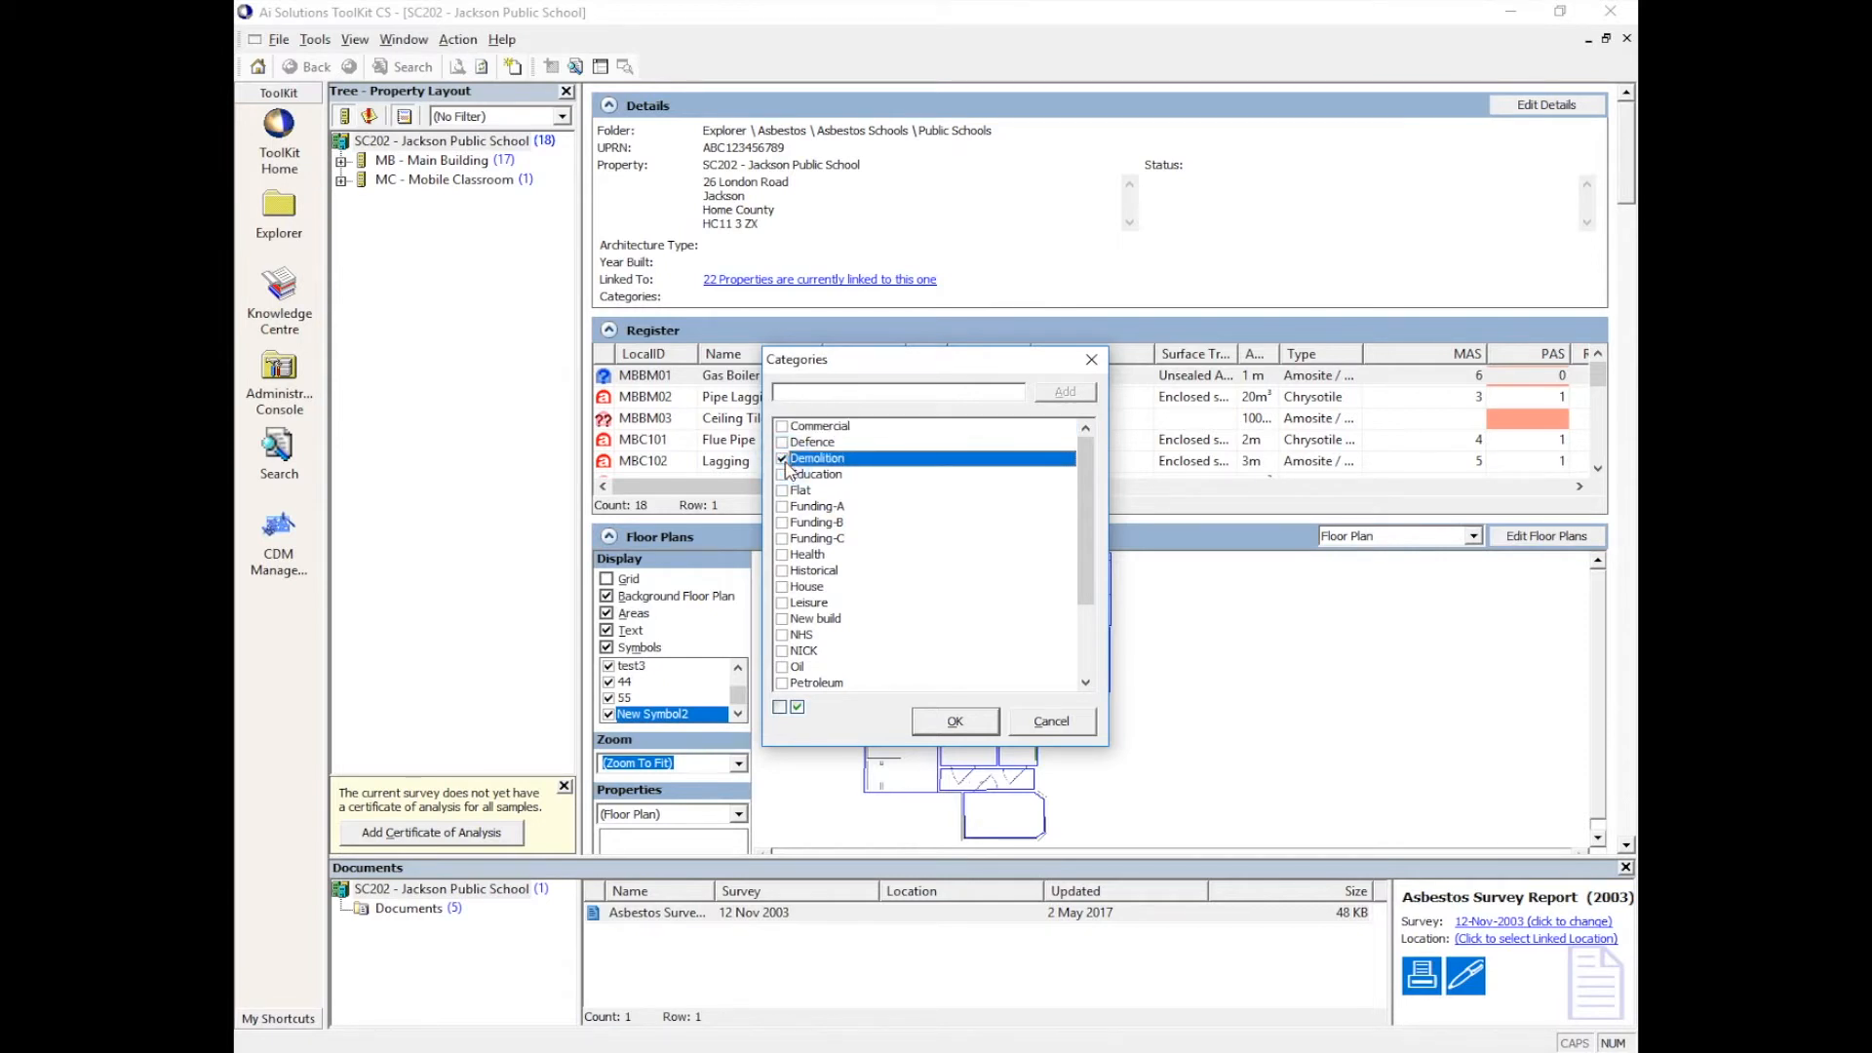
mouse_move(1080, 546)
mouse_down()
mouse_move(1080, 613)
mouse_move(1099, 514)
mouse_up()
click(782, 475)
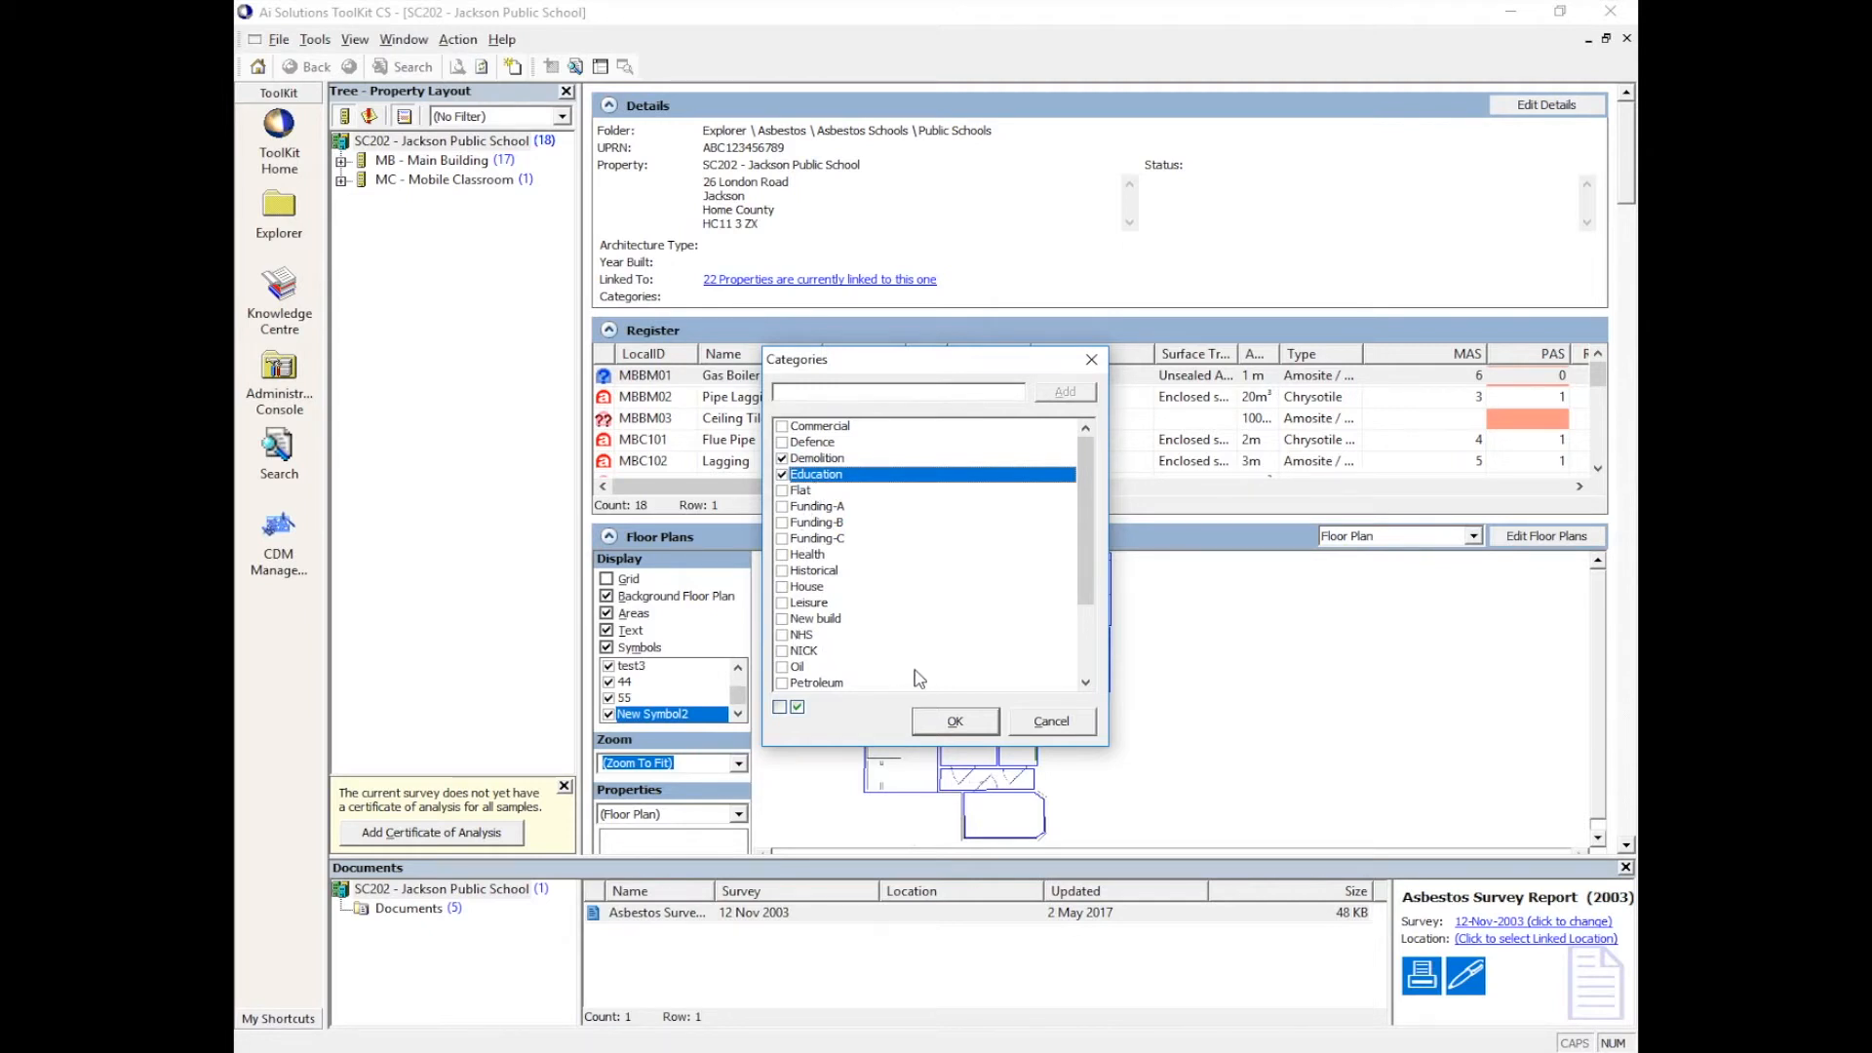
click(783, 651)
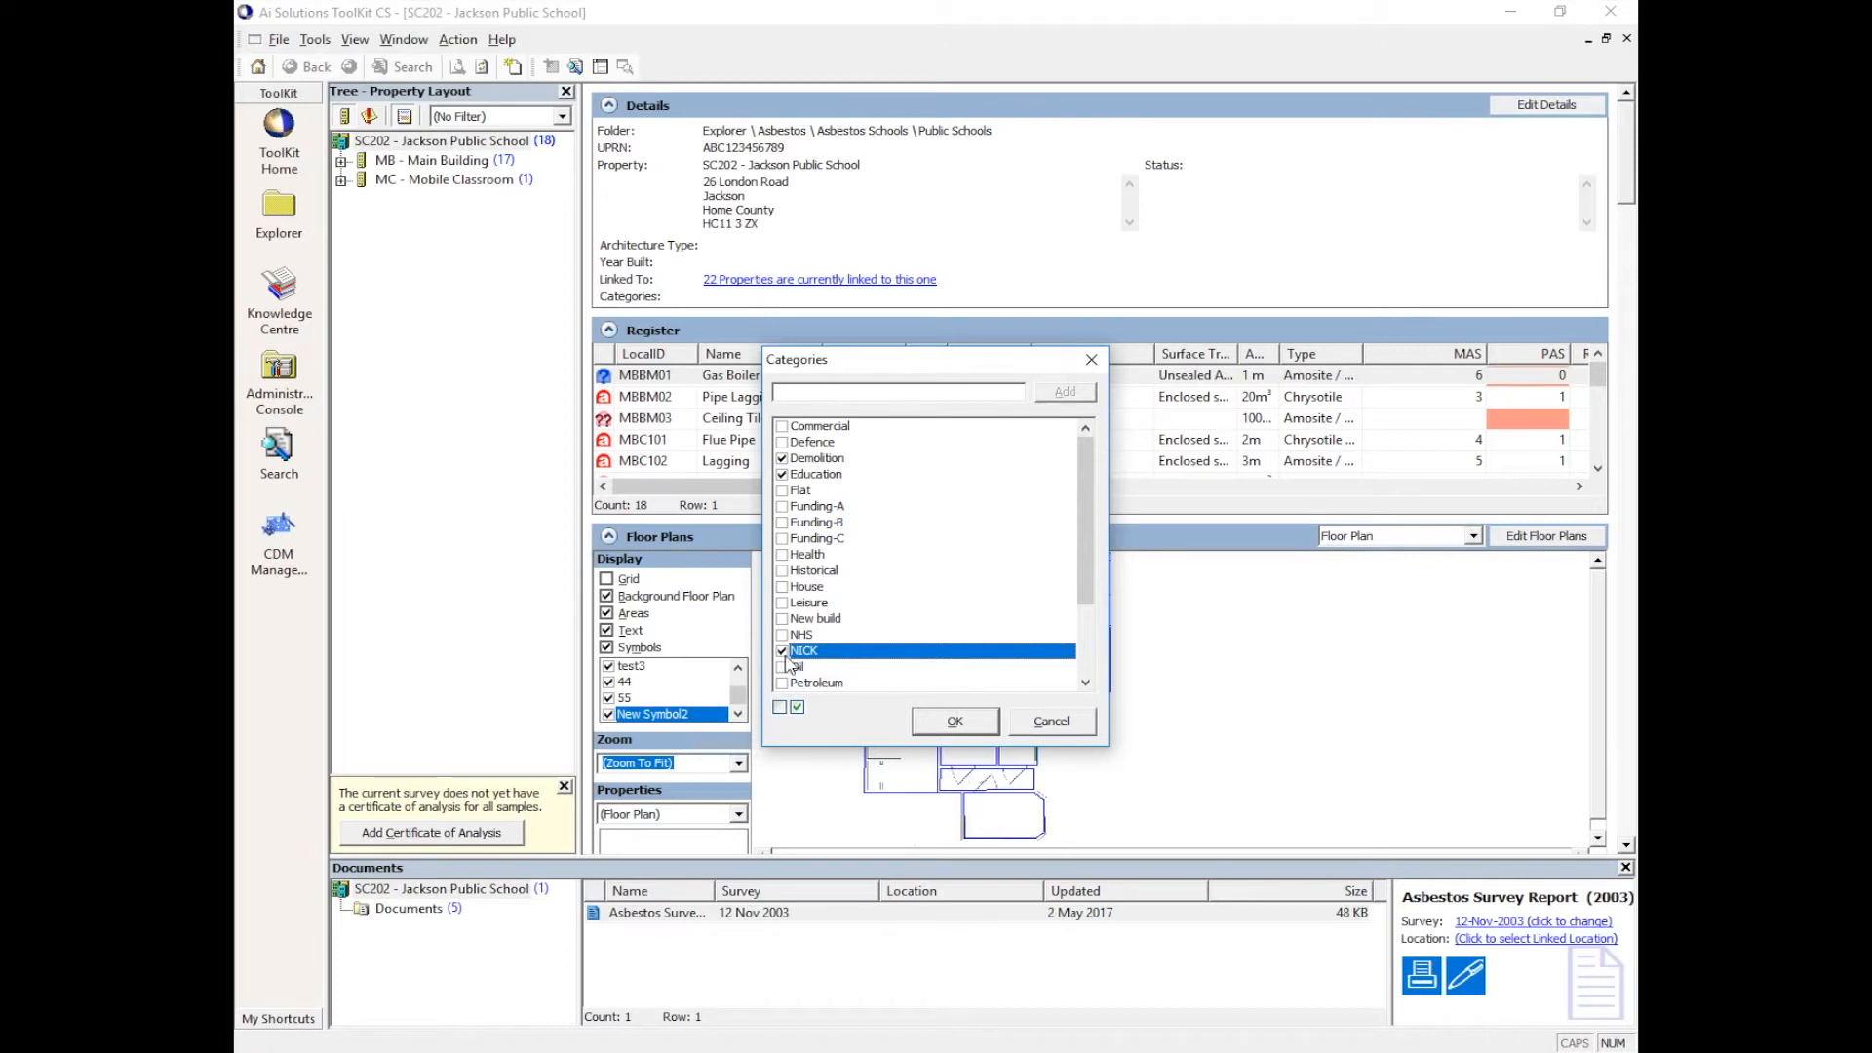
click(956, 723)
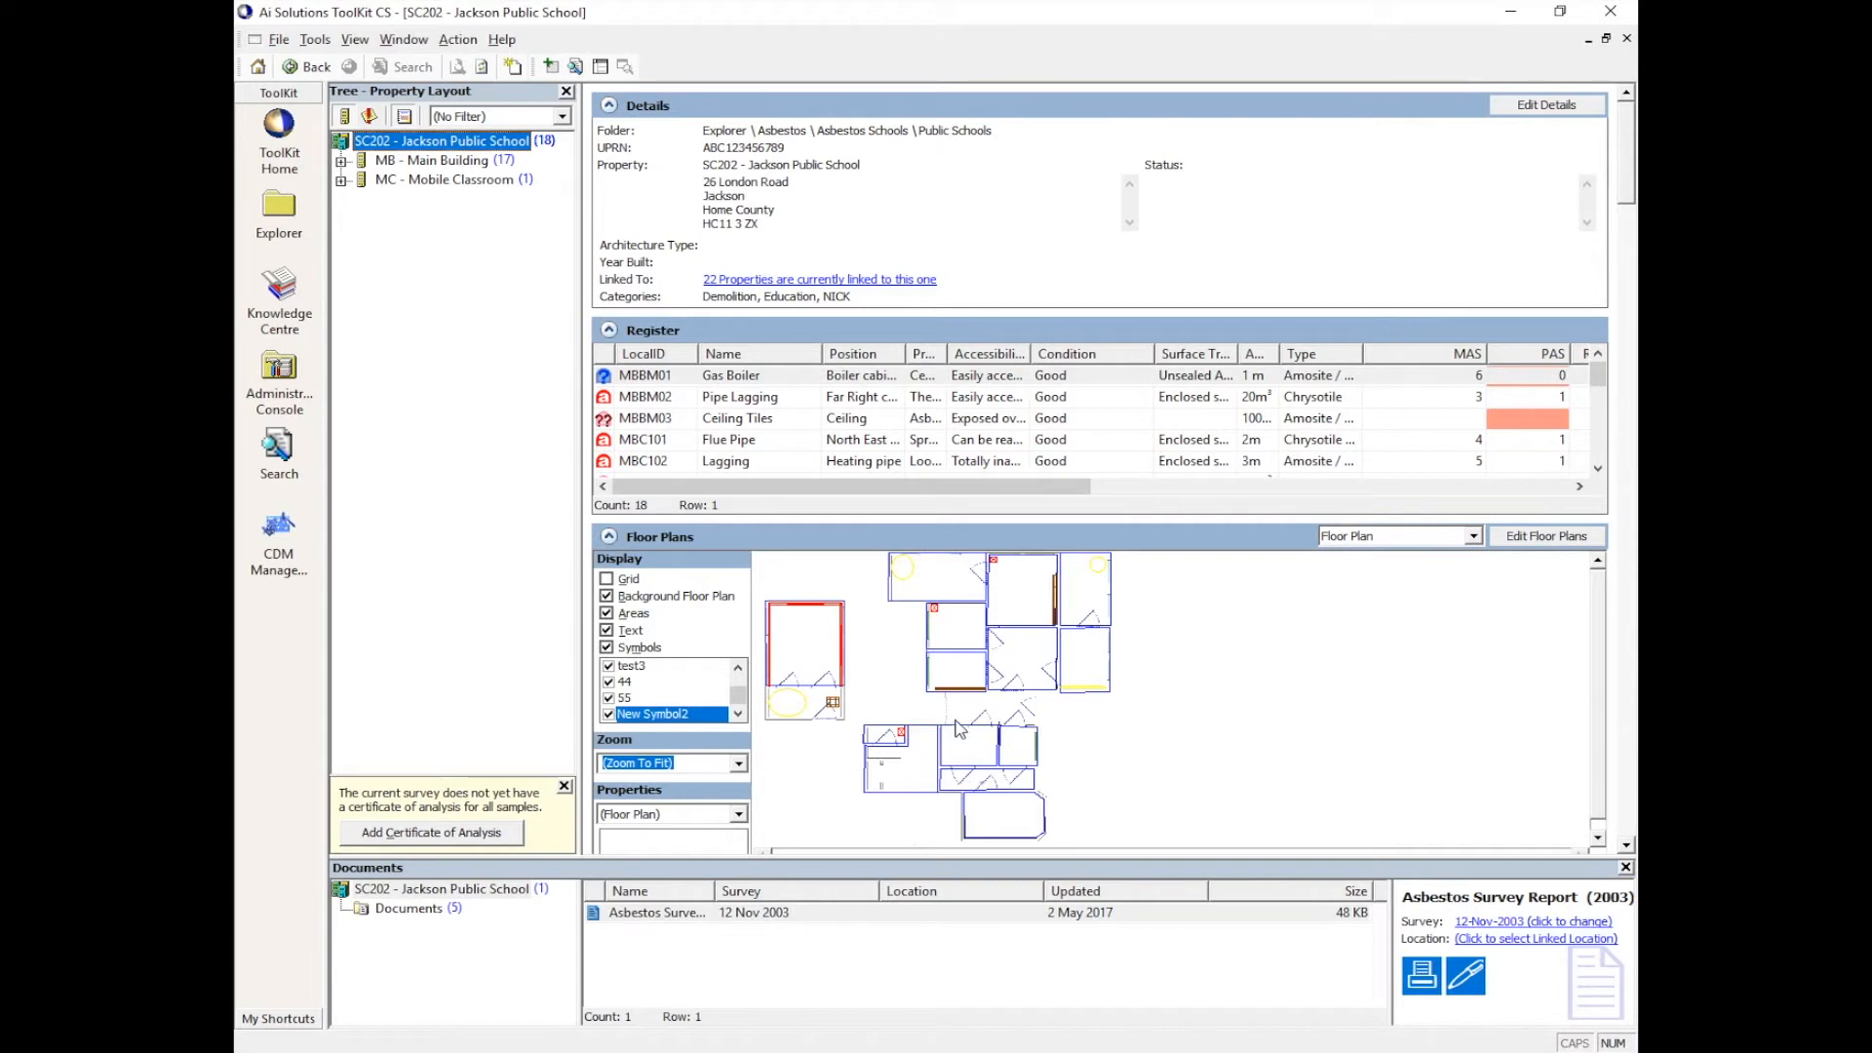
Try to add a new category named Nick from the property's Categories dialog and accept the dialog
click(411, 143)
right_click(410, 143)
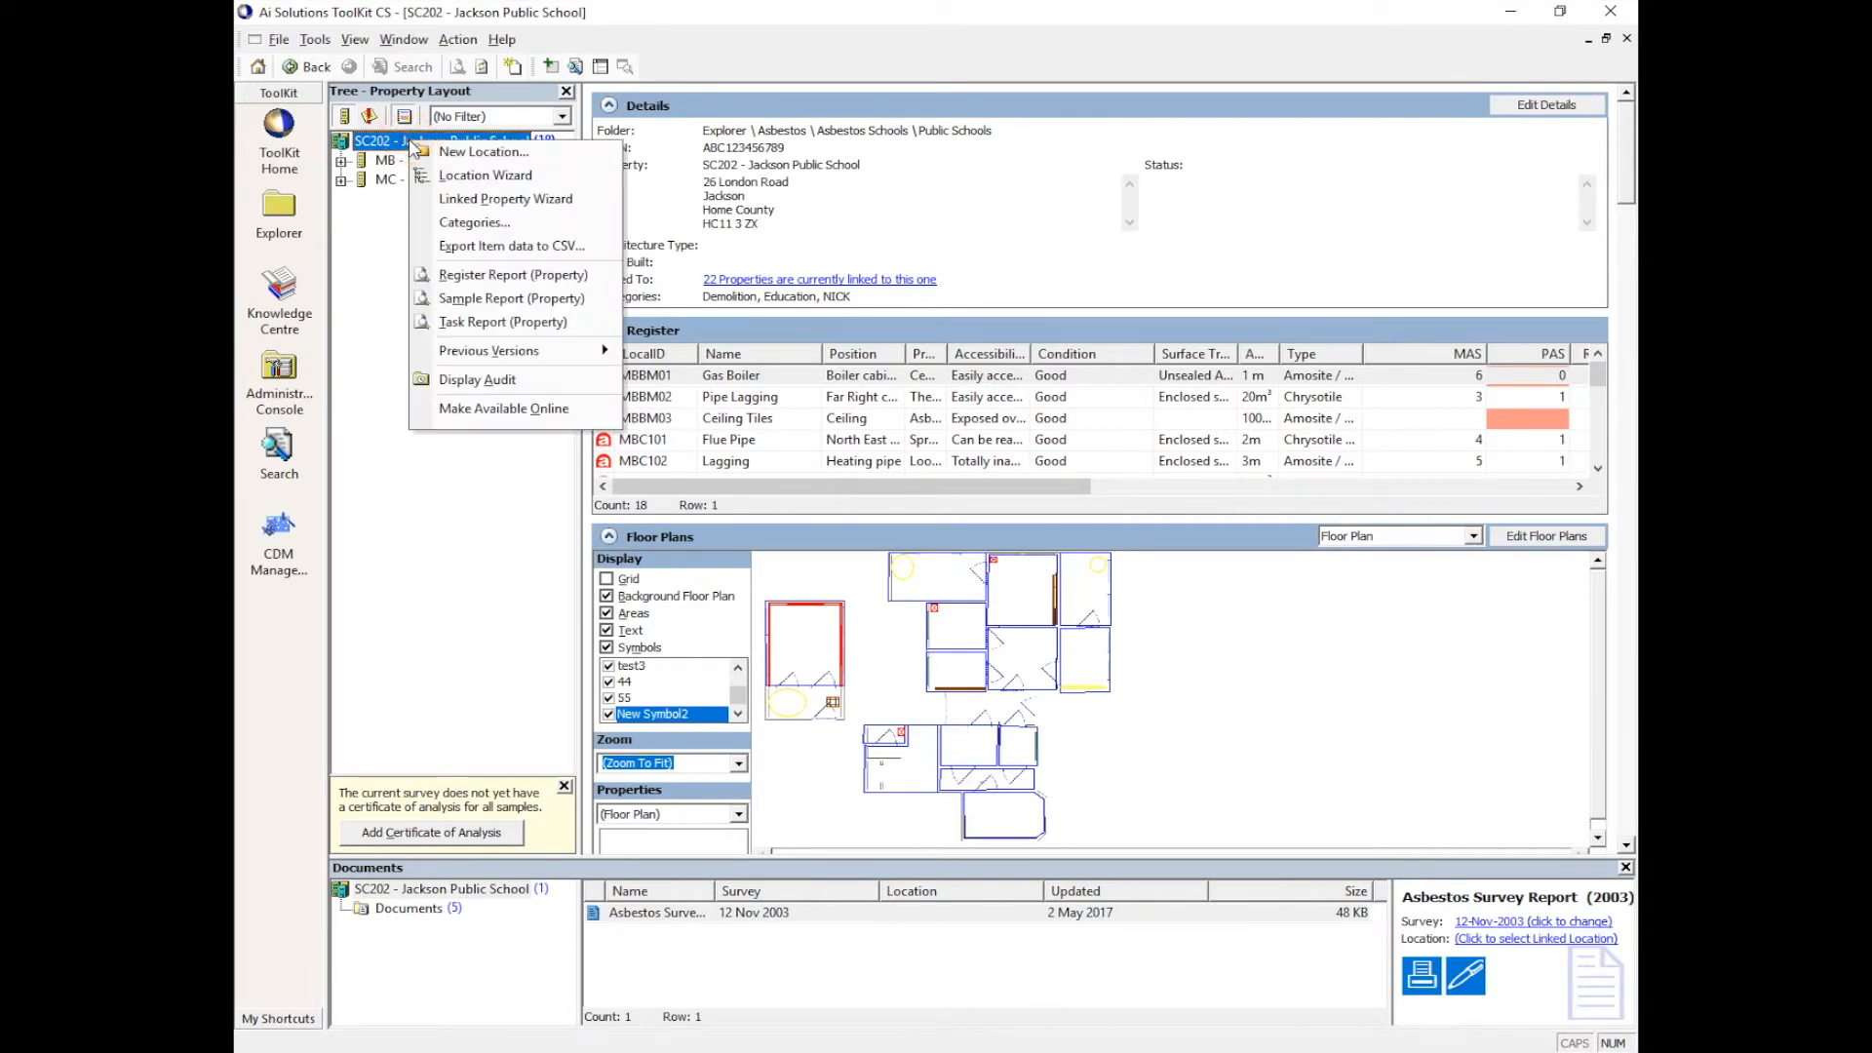
click(493, 224)
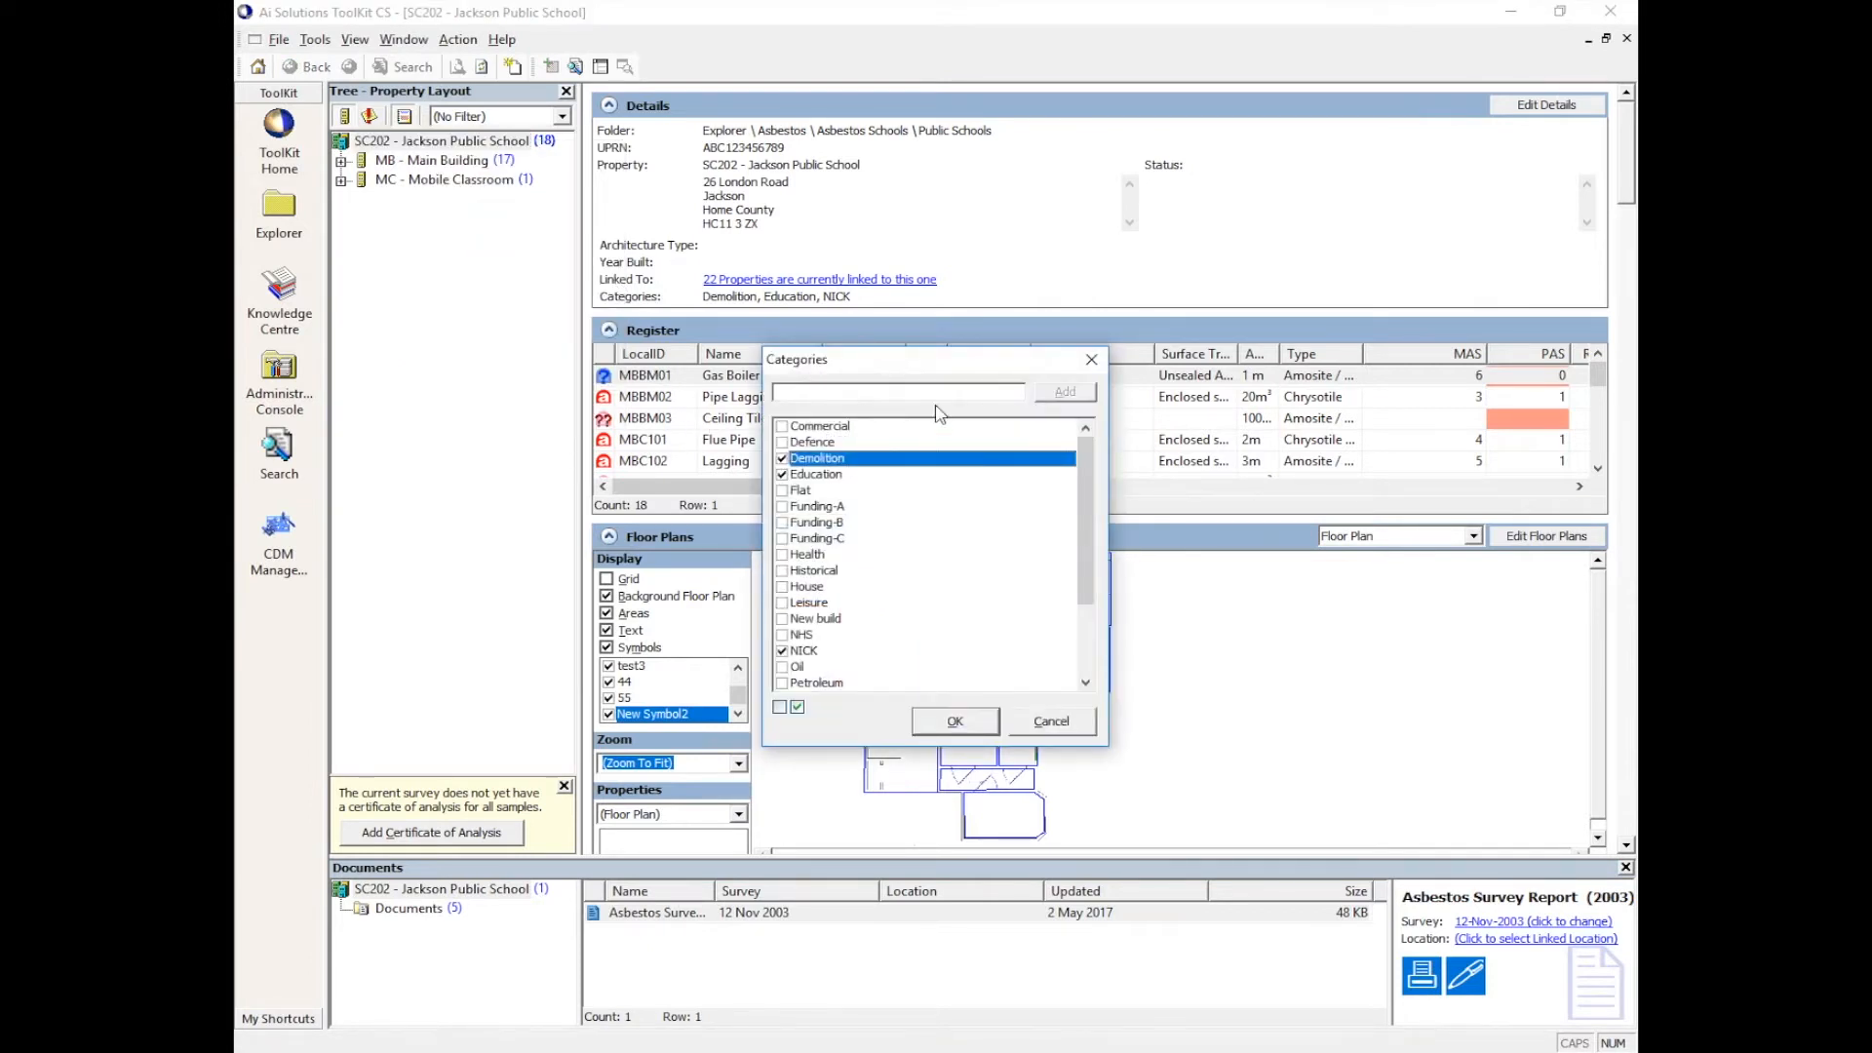
click(924, 391)
text(Nick)
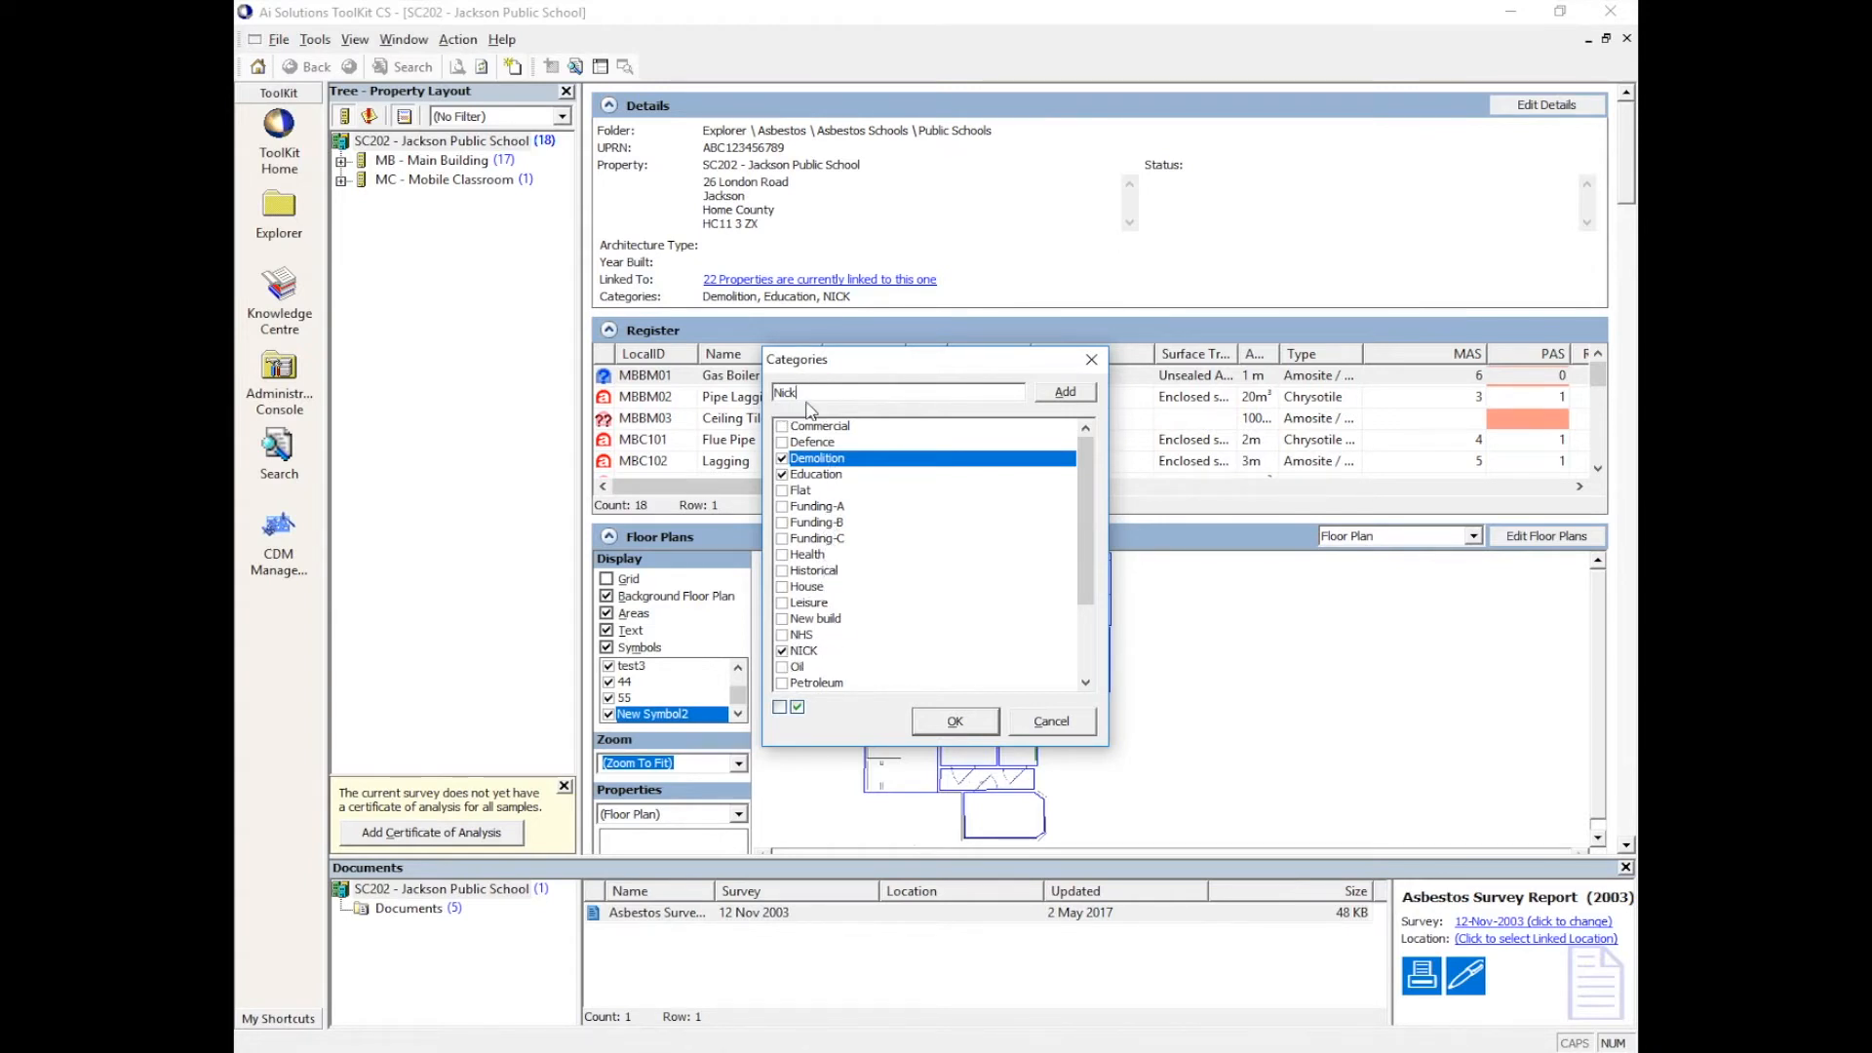
click(1065, 393)
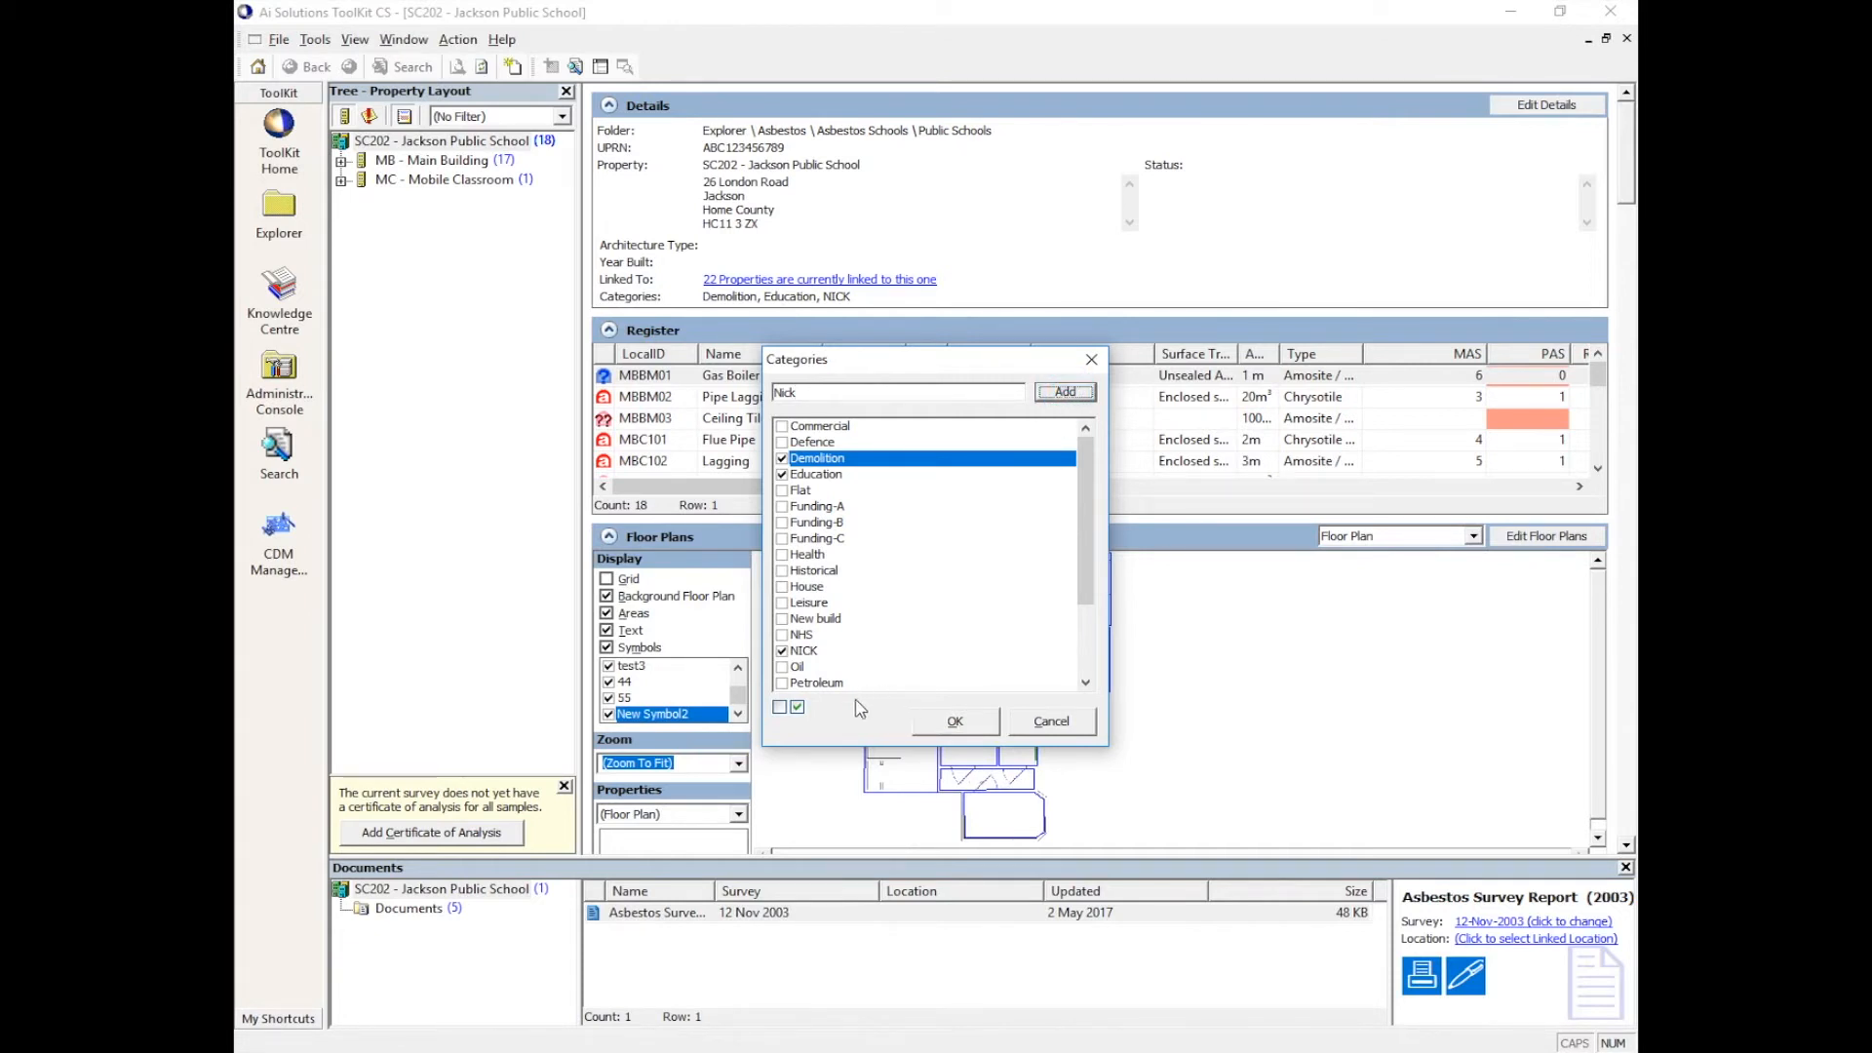
click(960, 724)
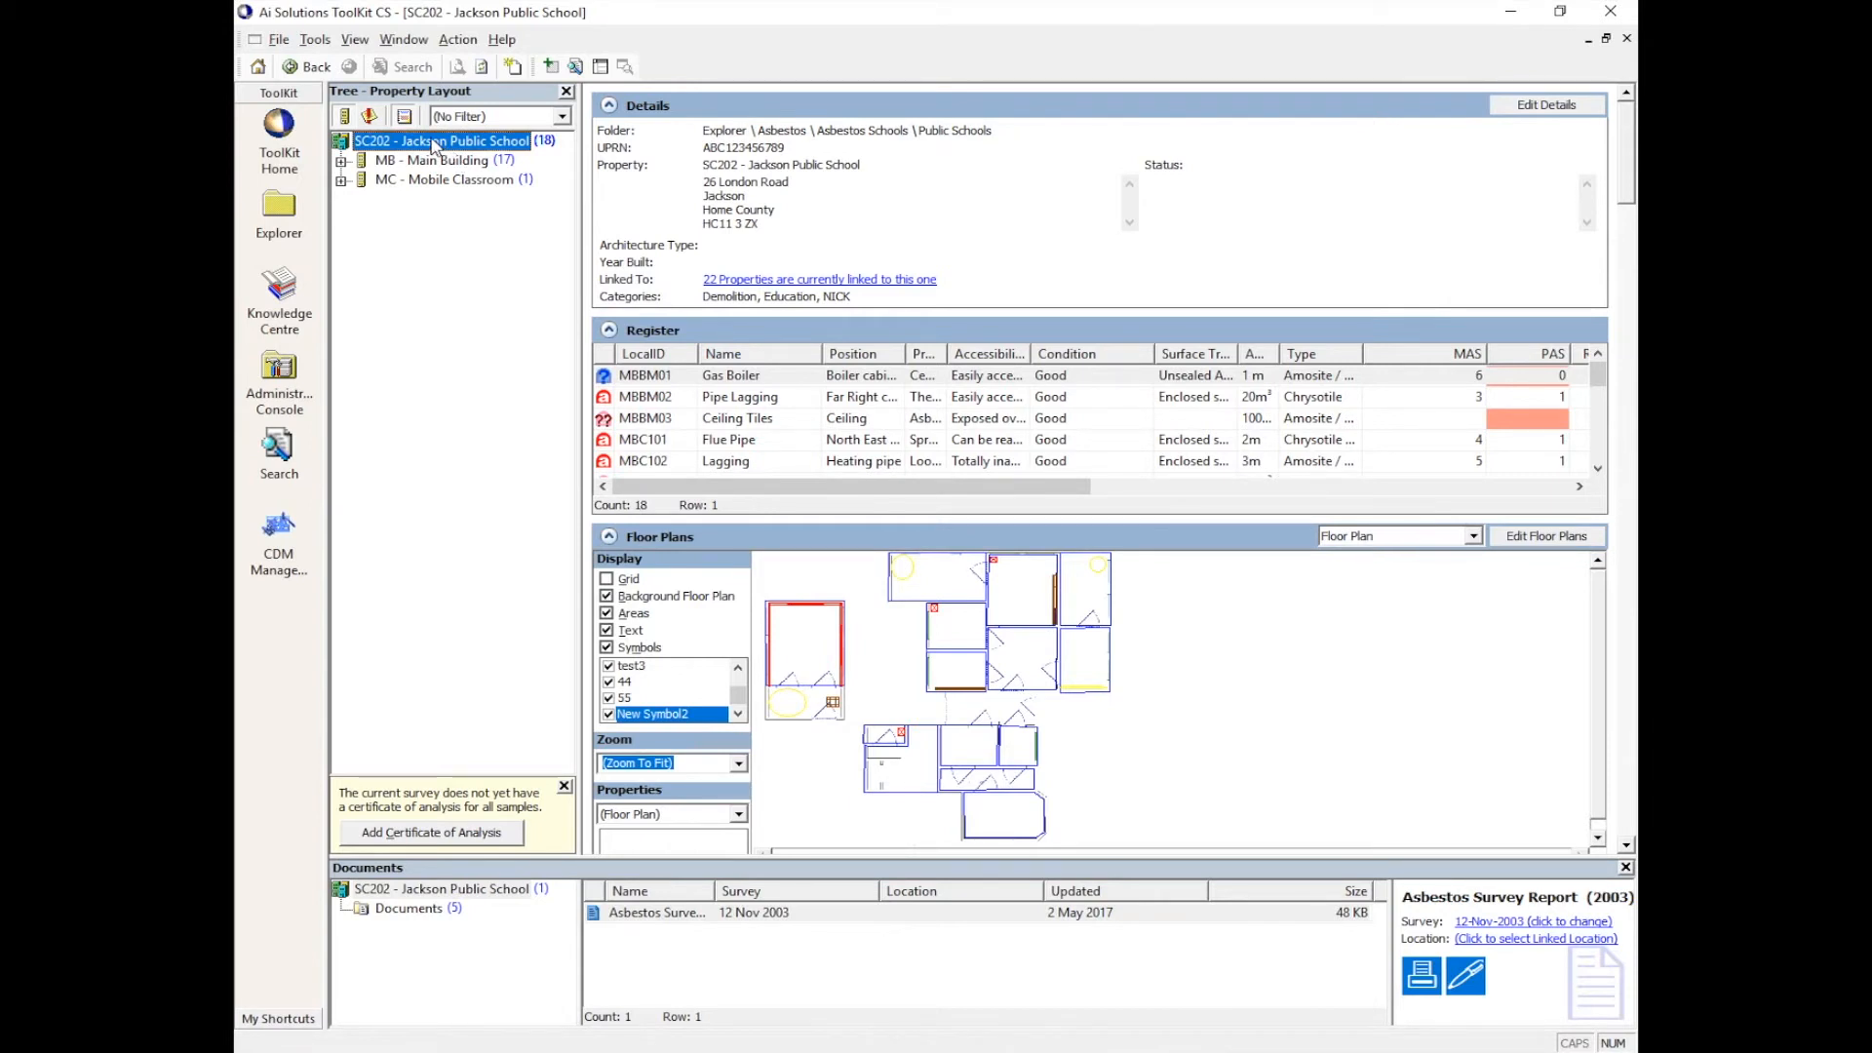
Open the Categories master list among the Administration Console's drop down lists and review its entries
click(280, 371)
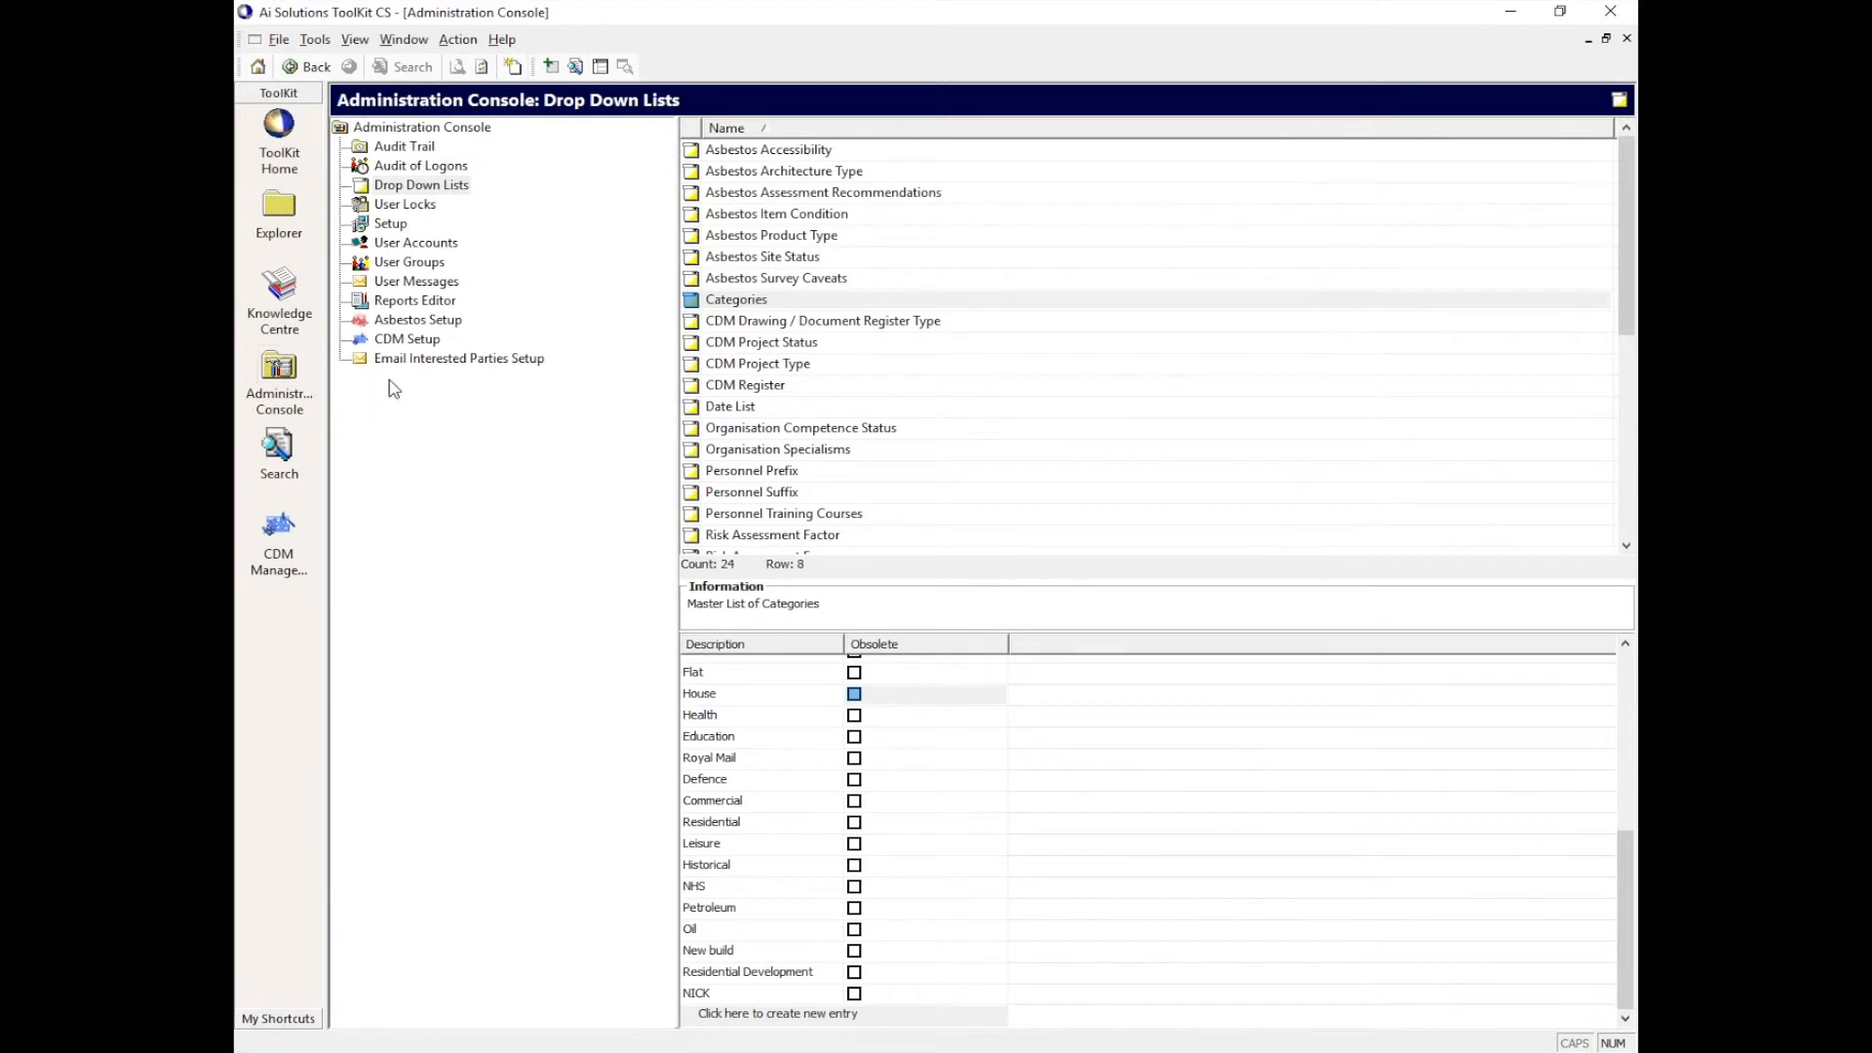
click(380, 190)
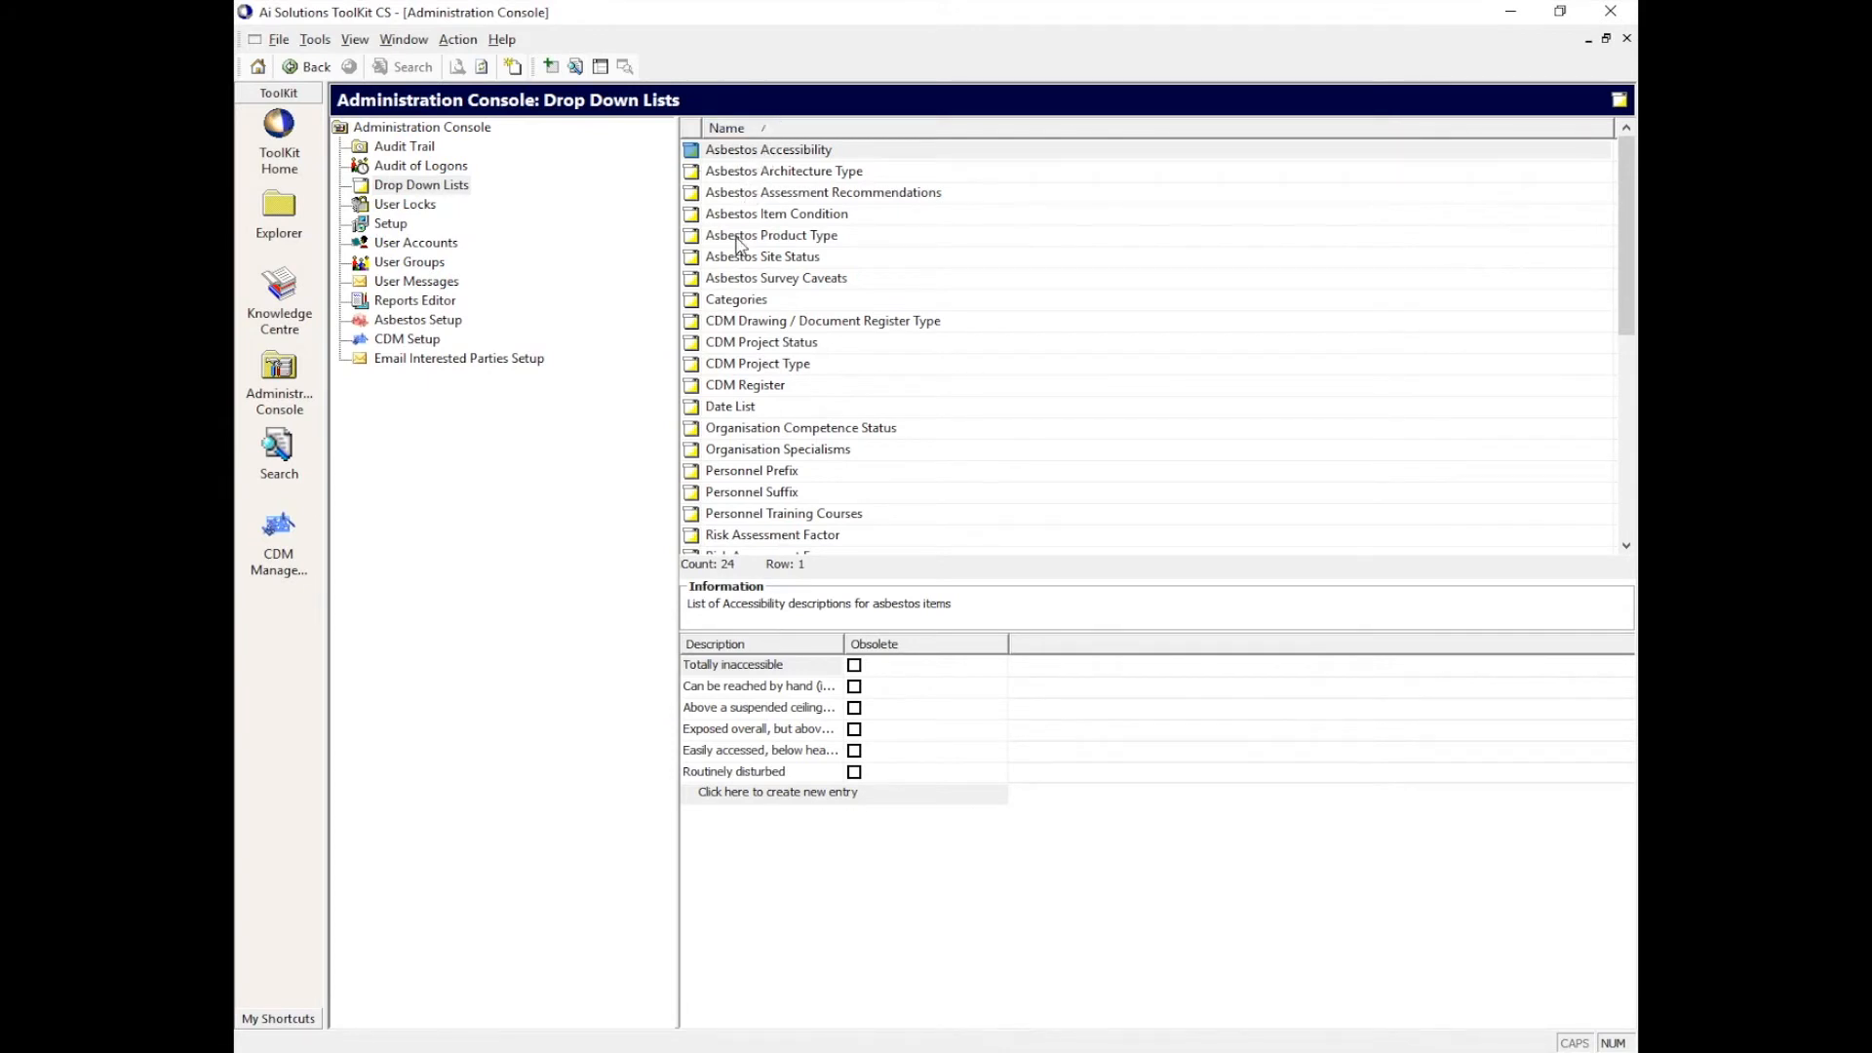
click(739, 300)
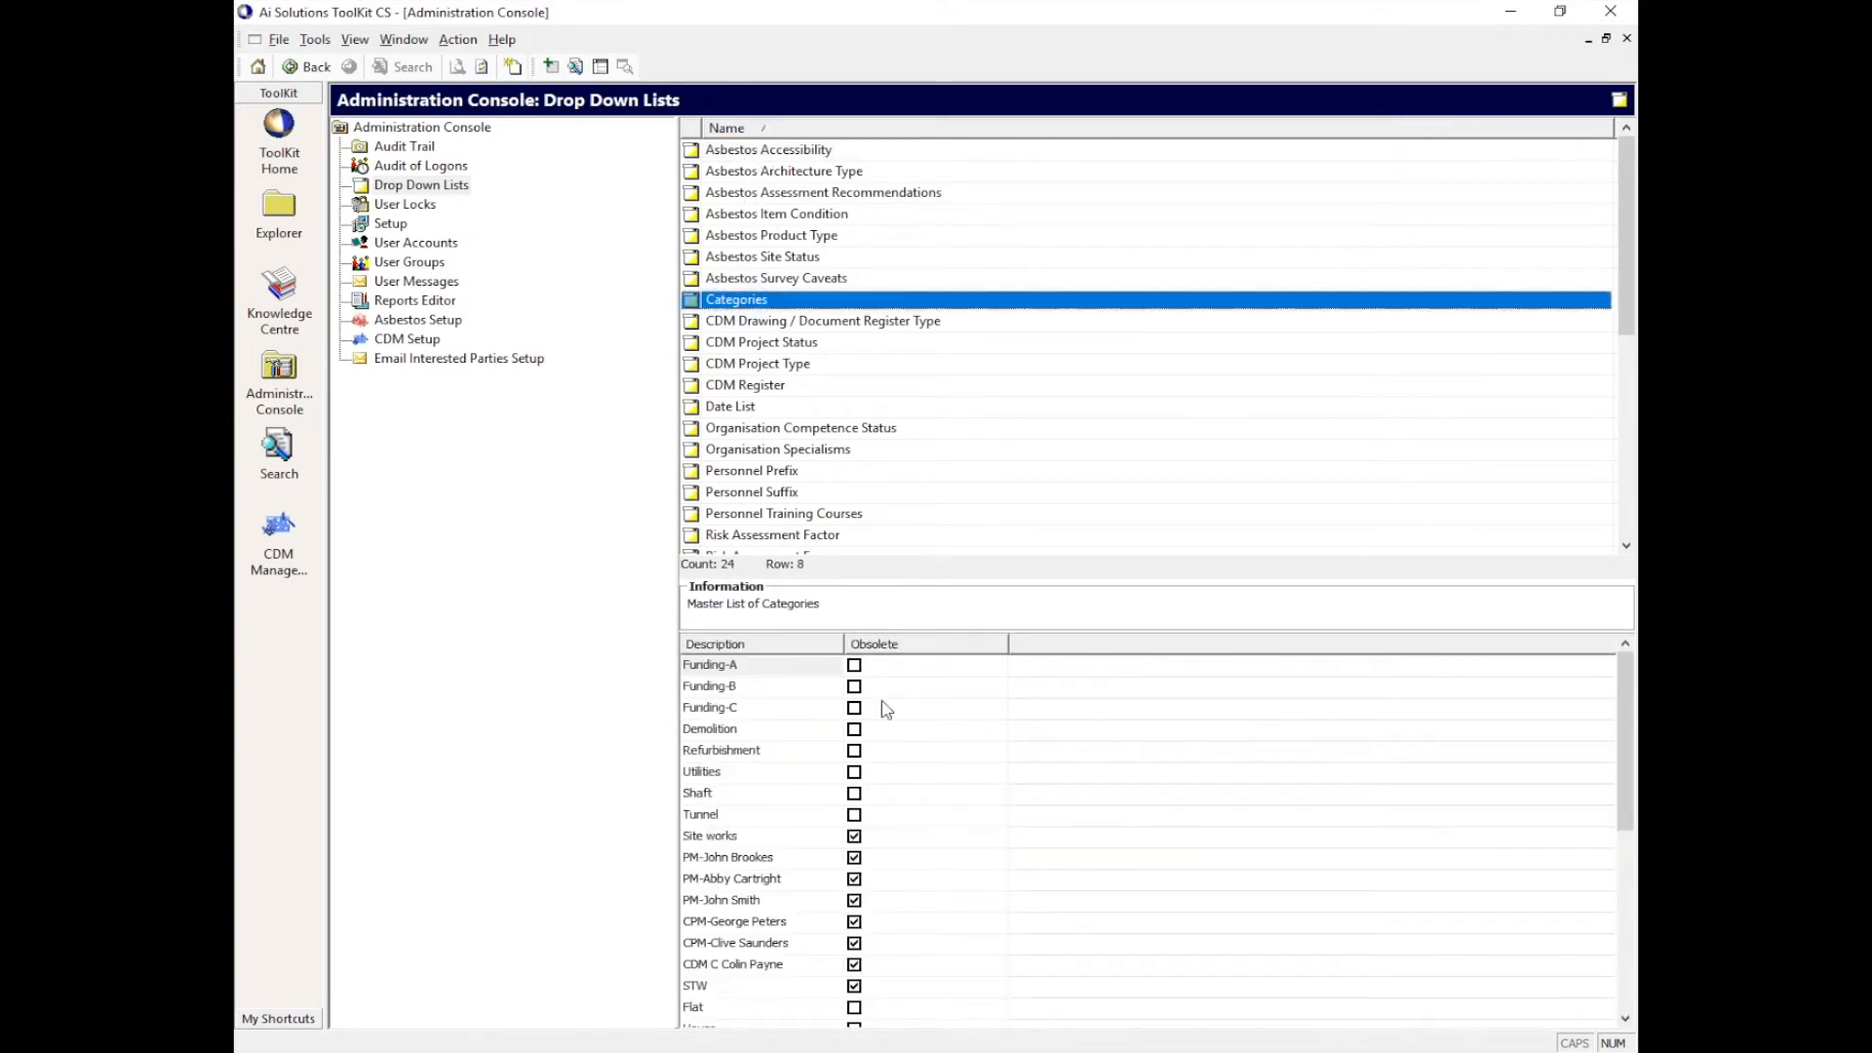
scroll(845, 726, down, 3)
scroll(844, 727, down, 3)
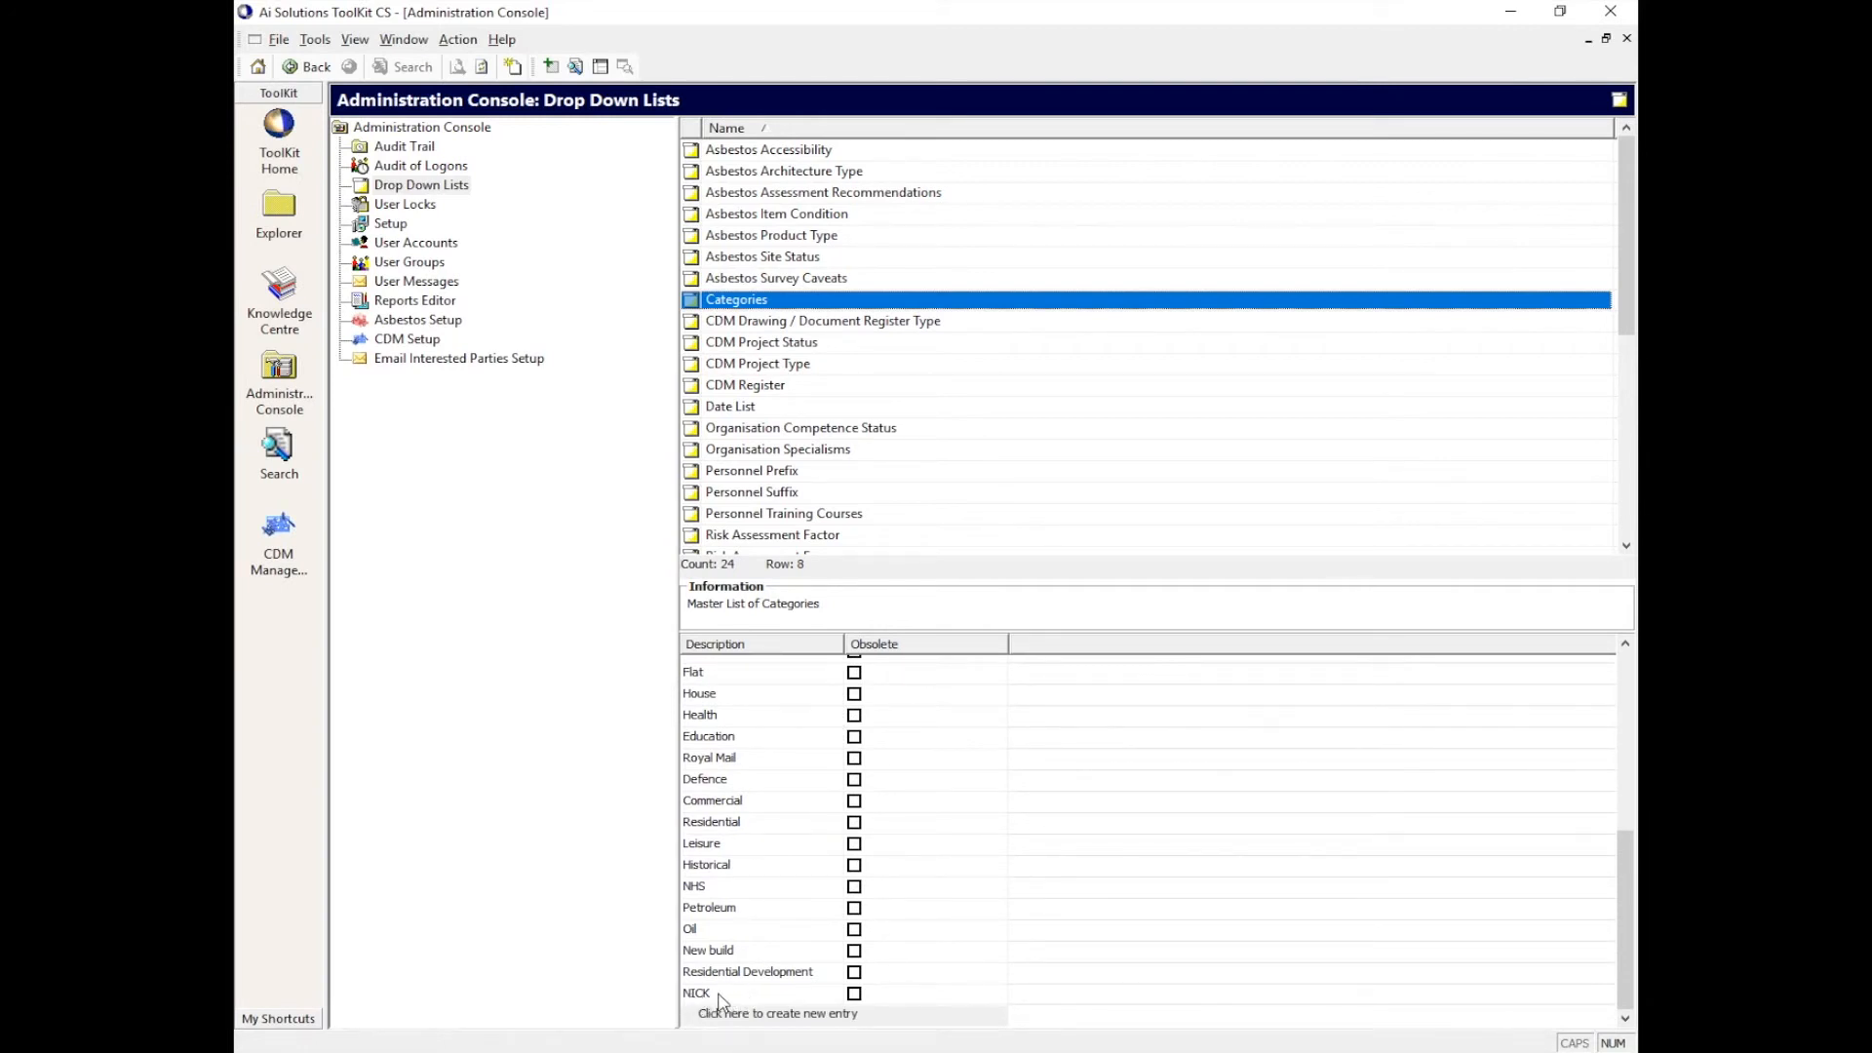
scroll(751, 1001, up, 5)
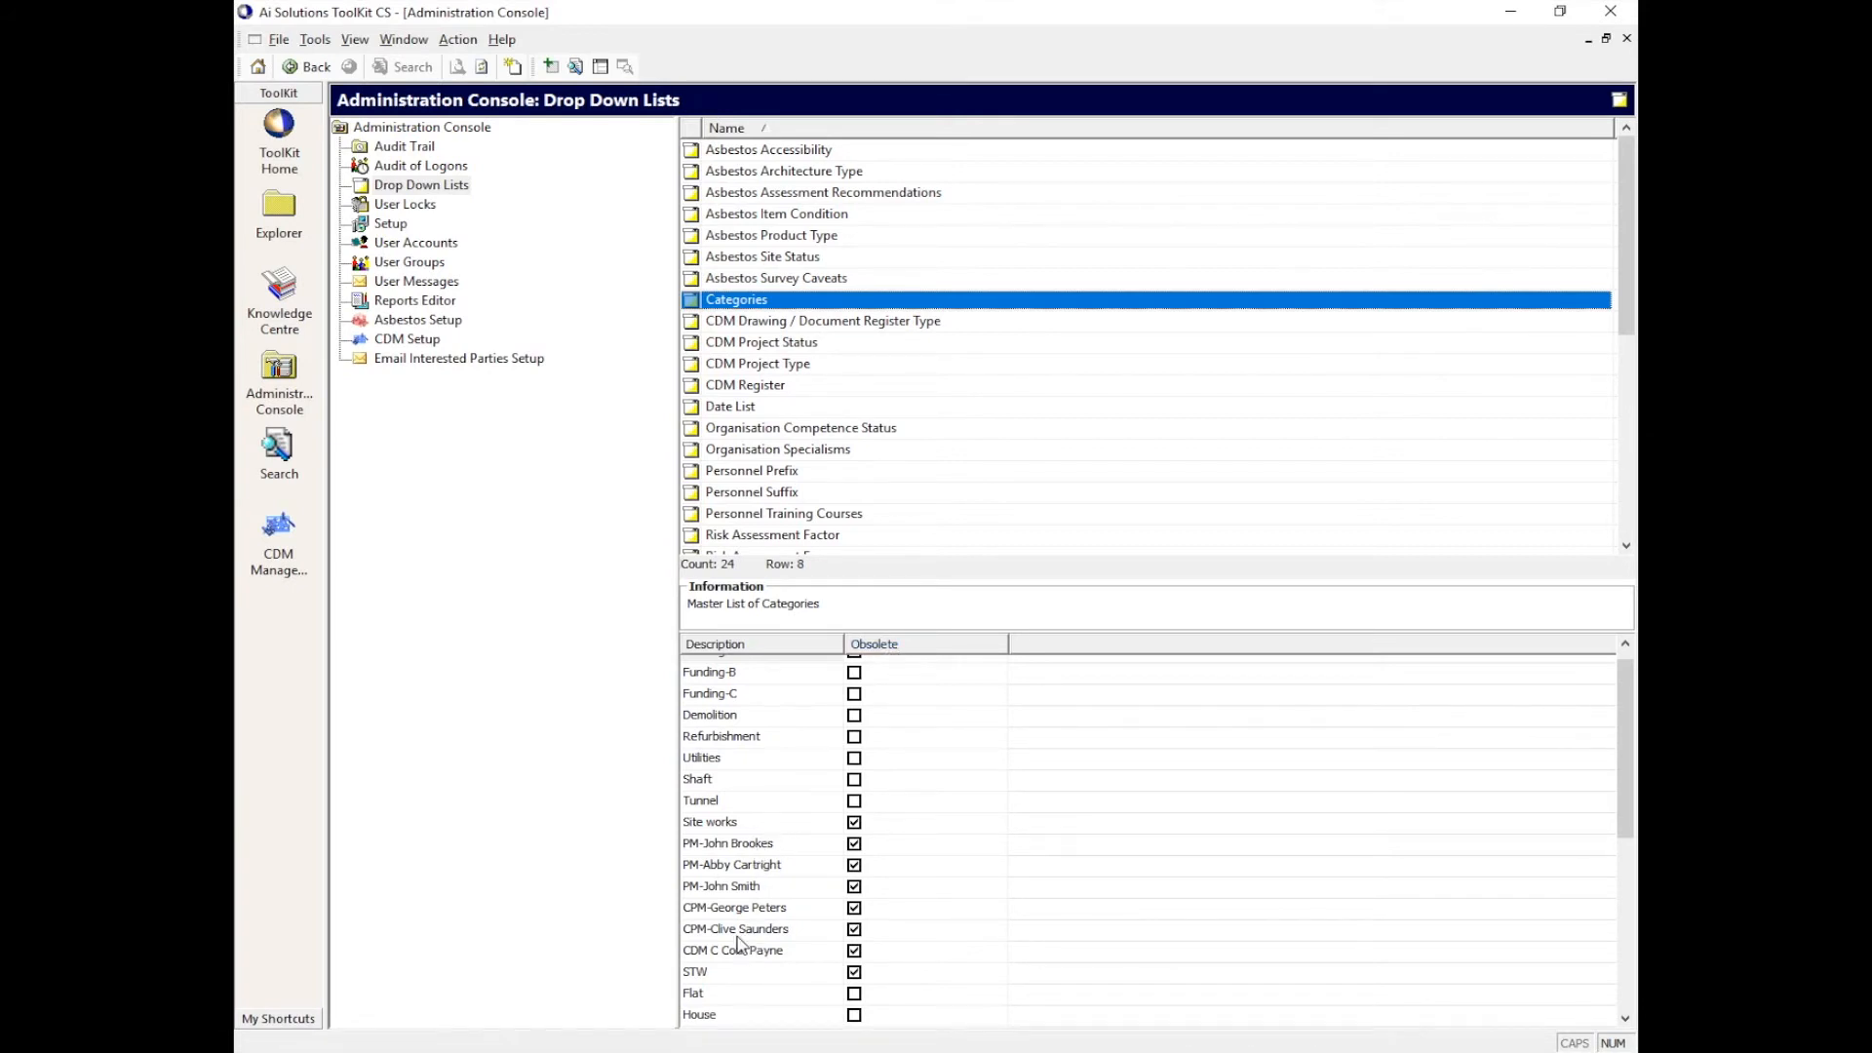
scroll(738, 944, down, 5)
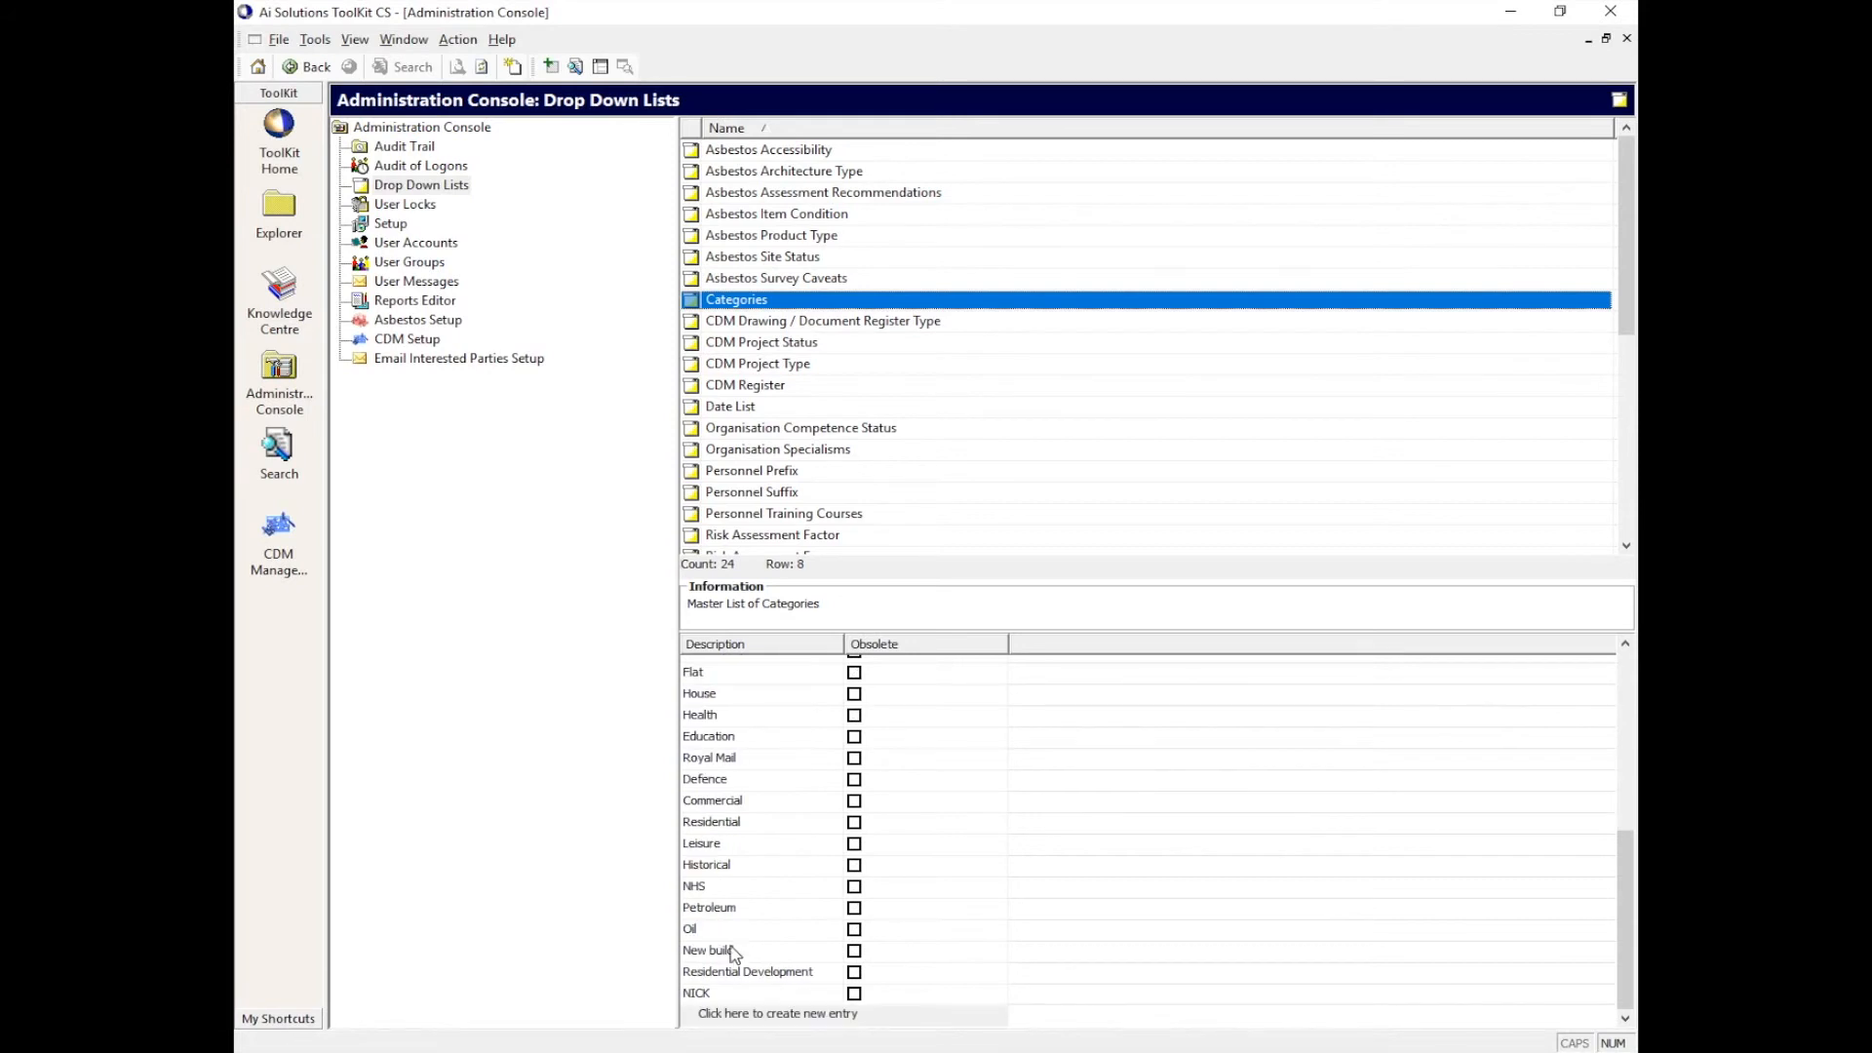
Mark the NICK category as obsolete and clear its obsolete flag again
click(856, 999)
click(855, 995)
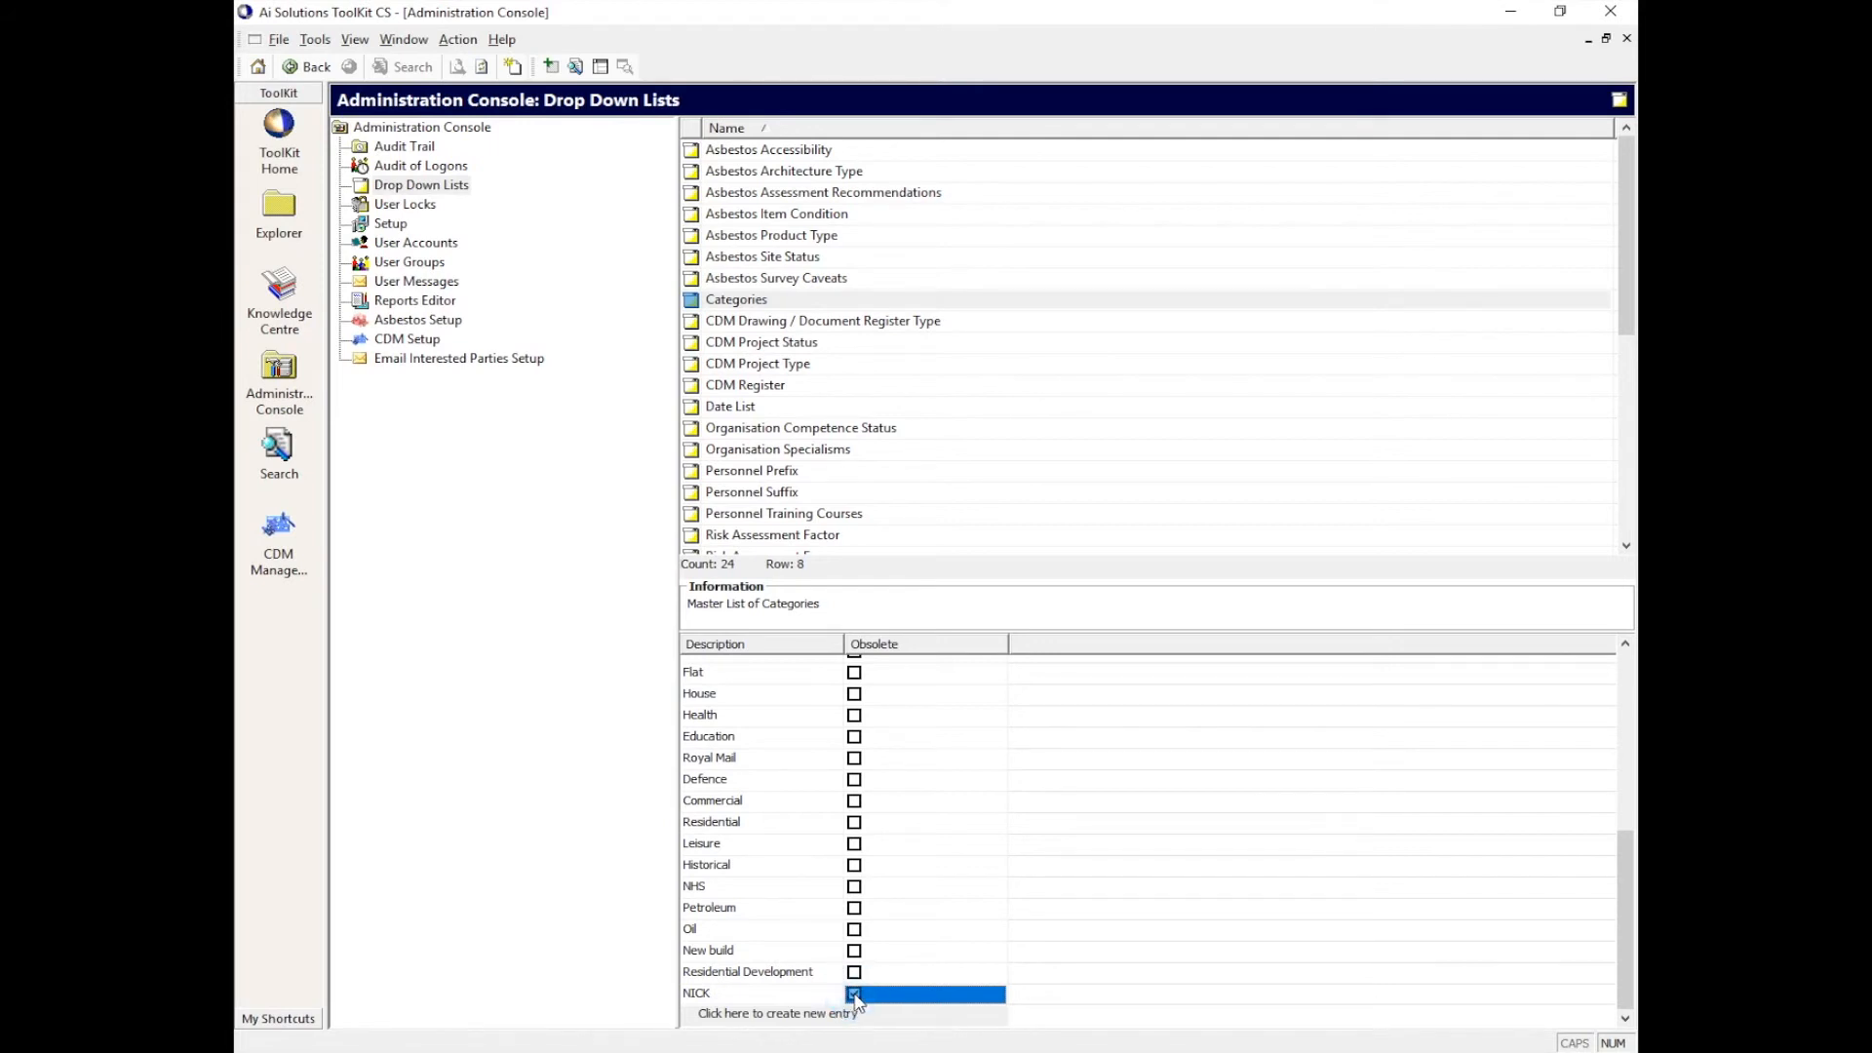
key(Up)
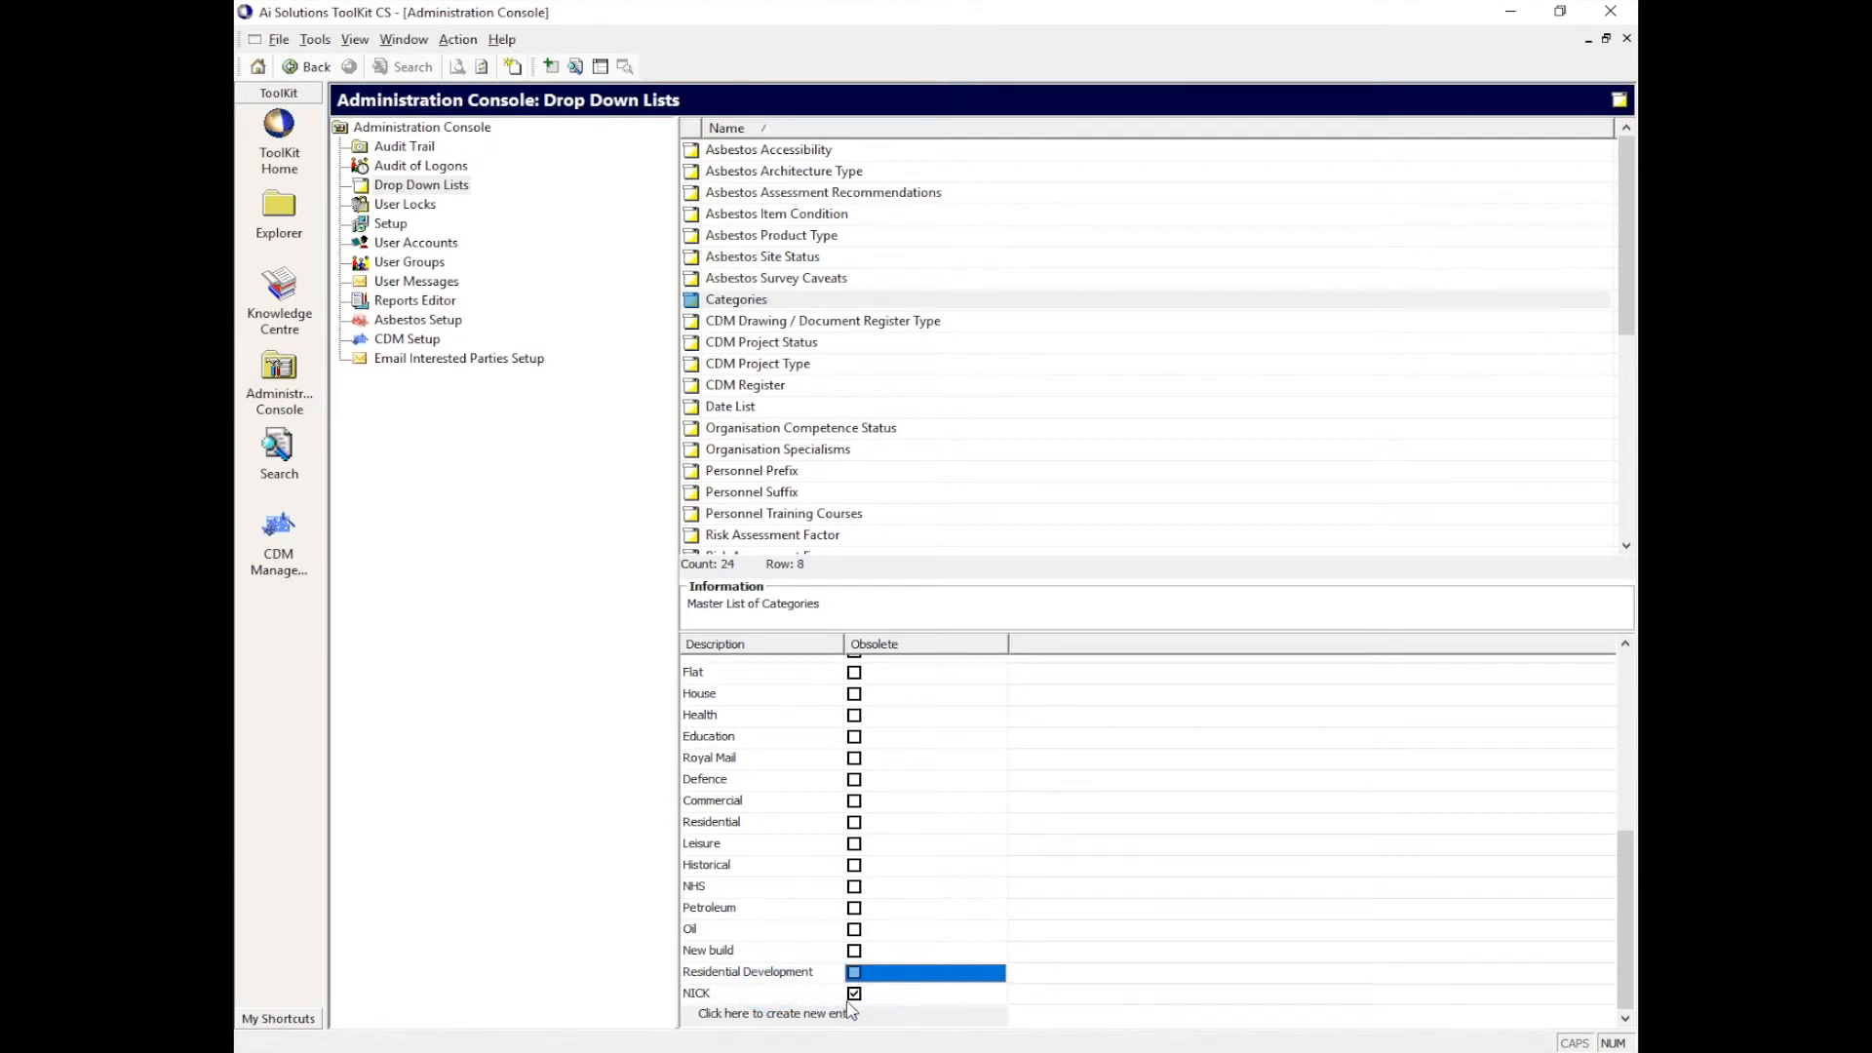
click(854, 994)
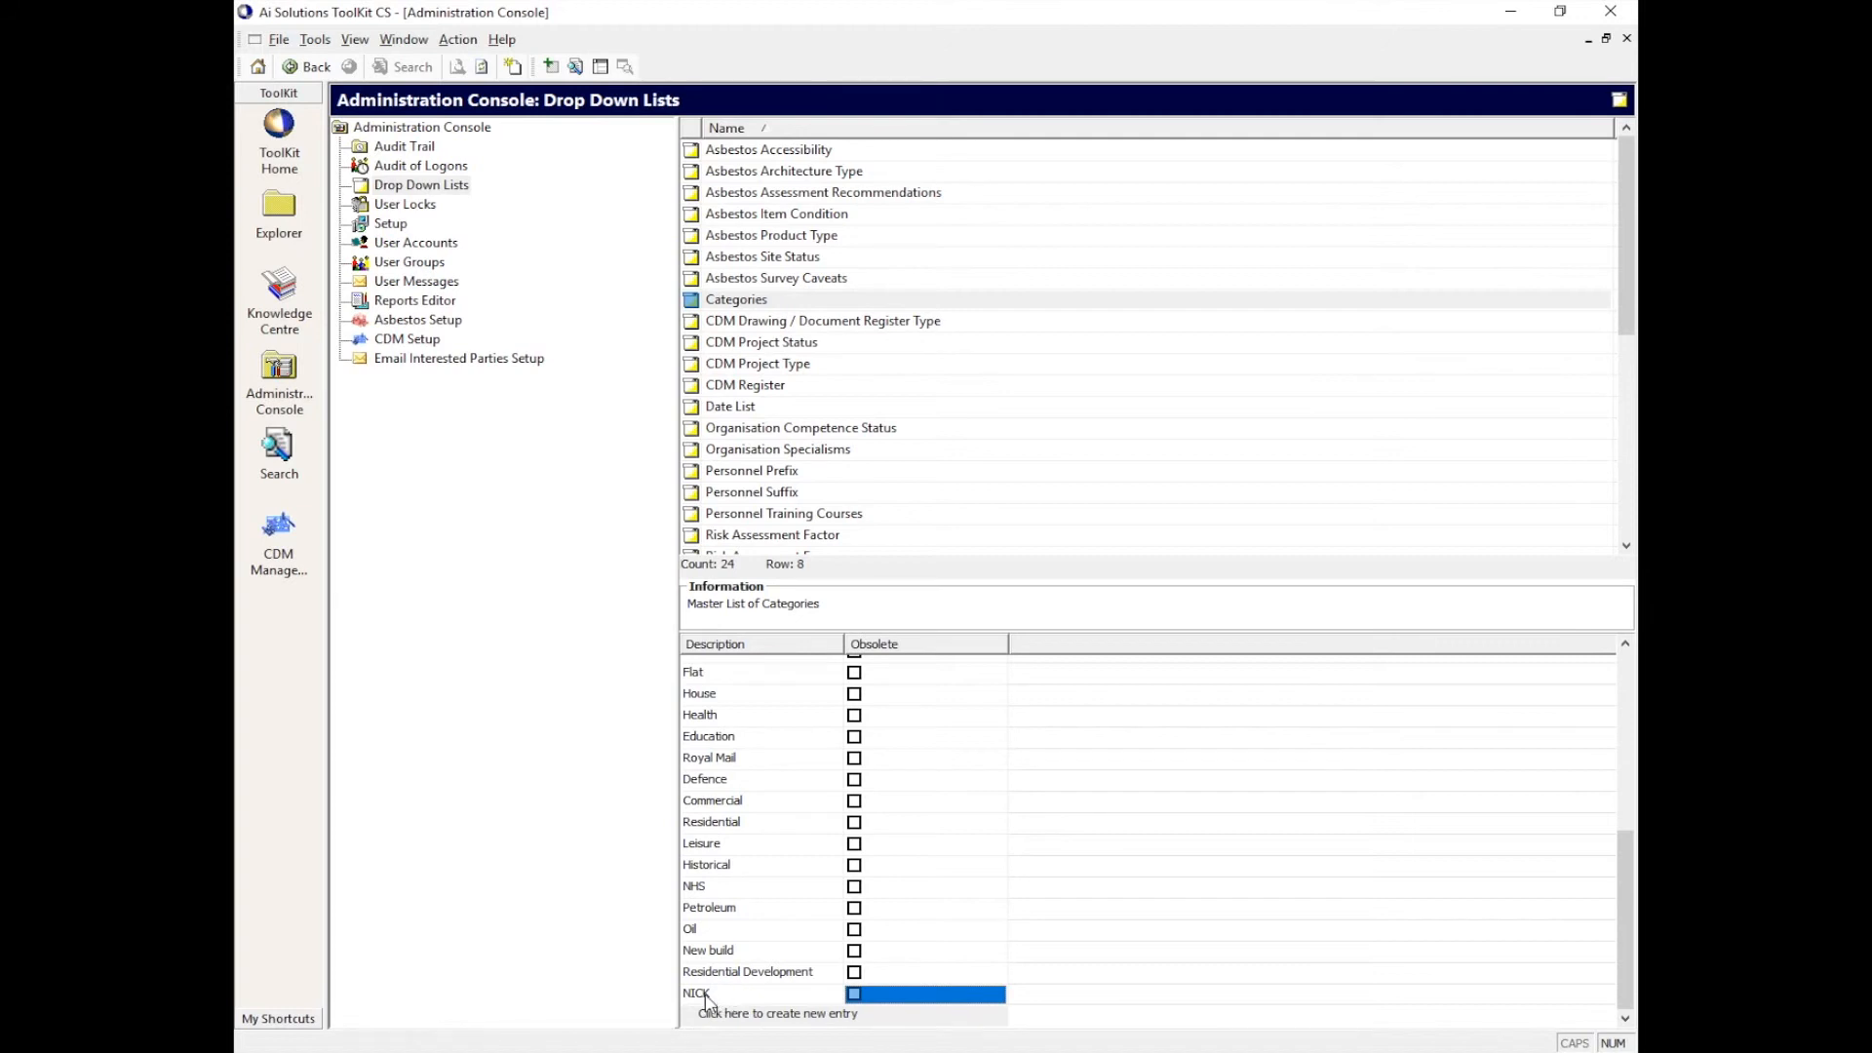
Delete the NICK entry from the Categories master list and confirm the deletion
right_click(710, 996)
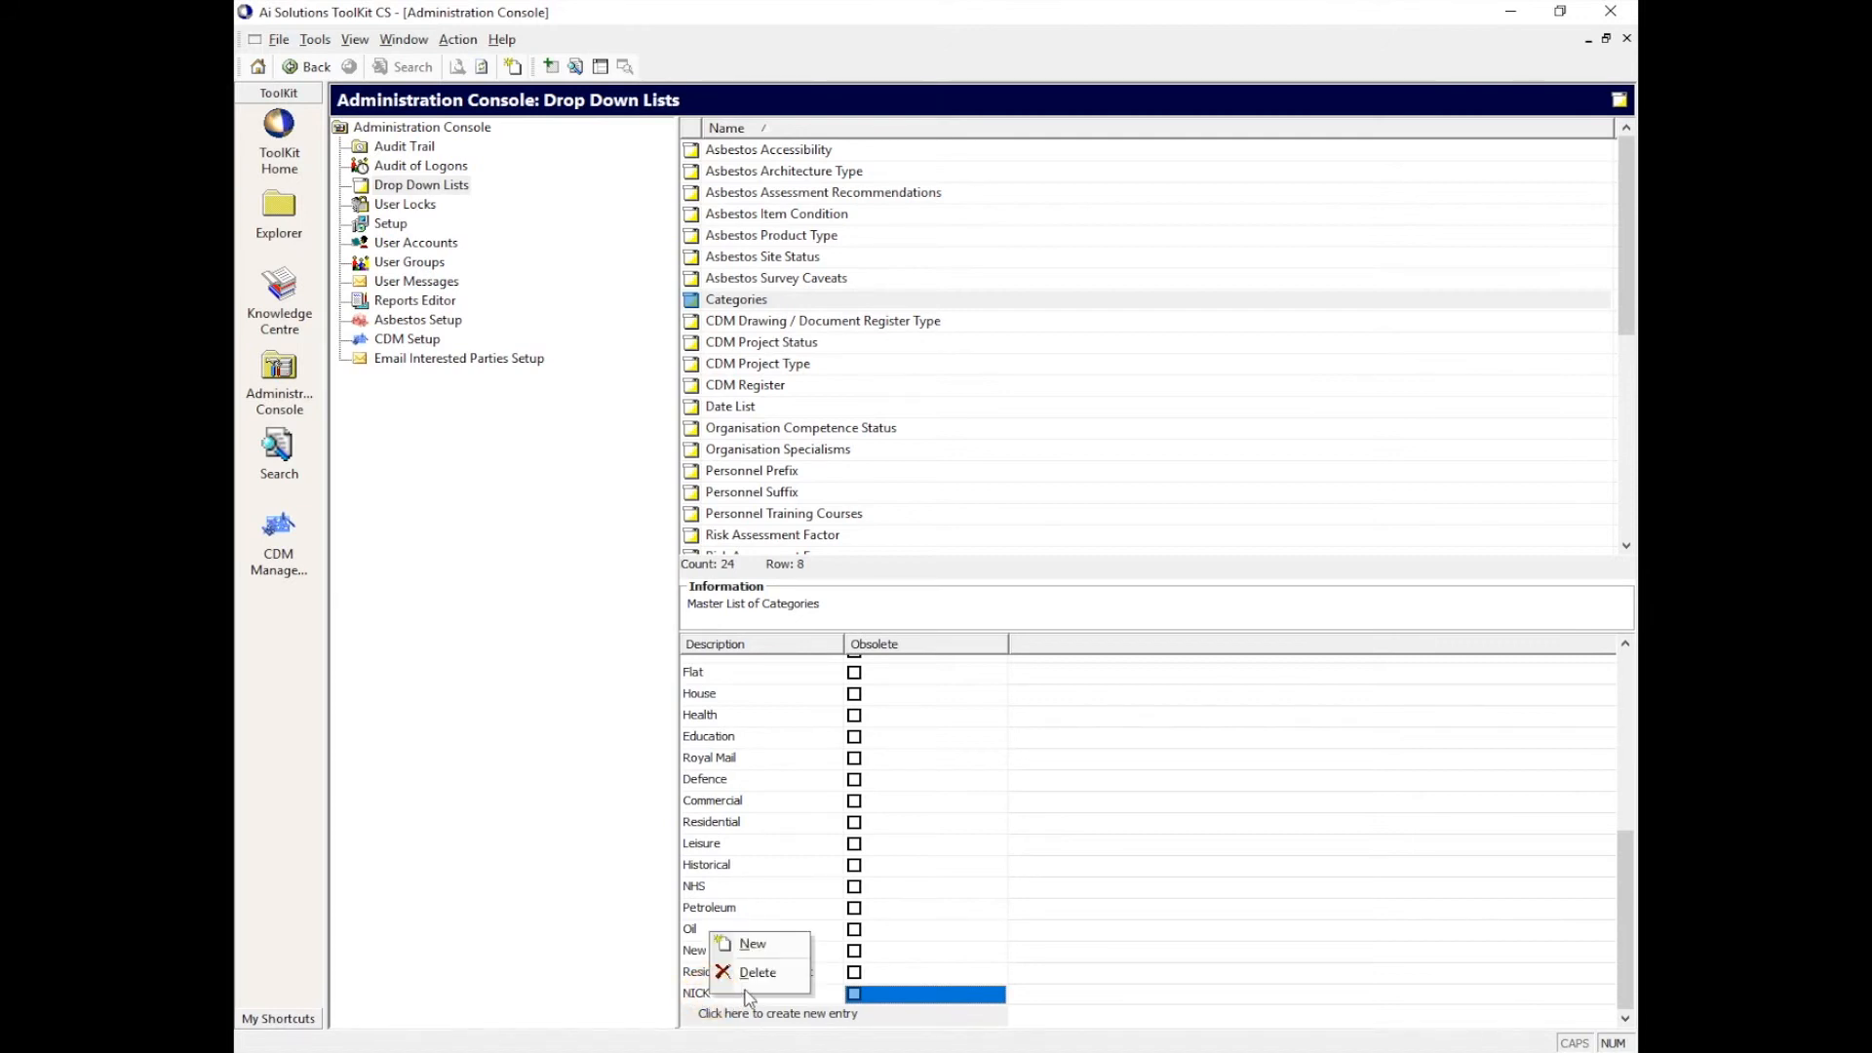
click(771, 974)
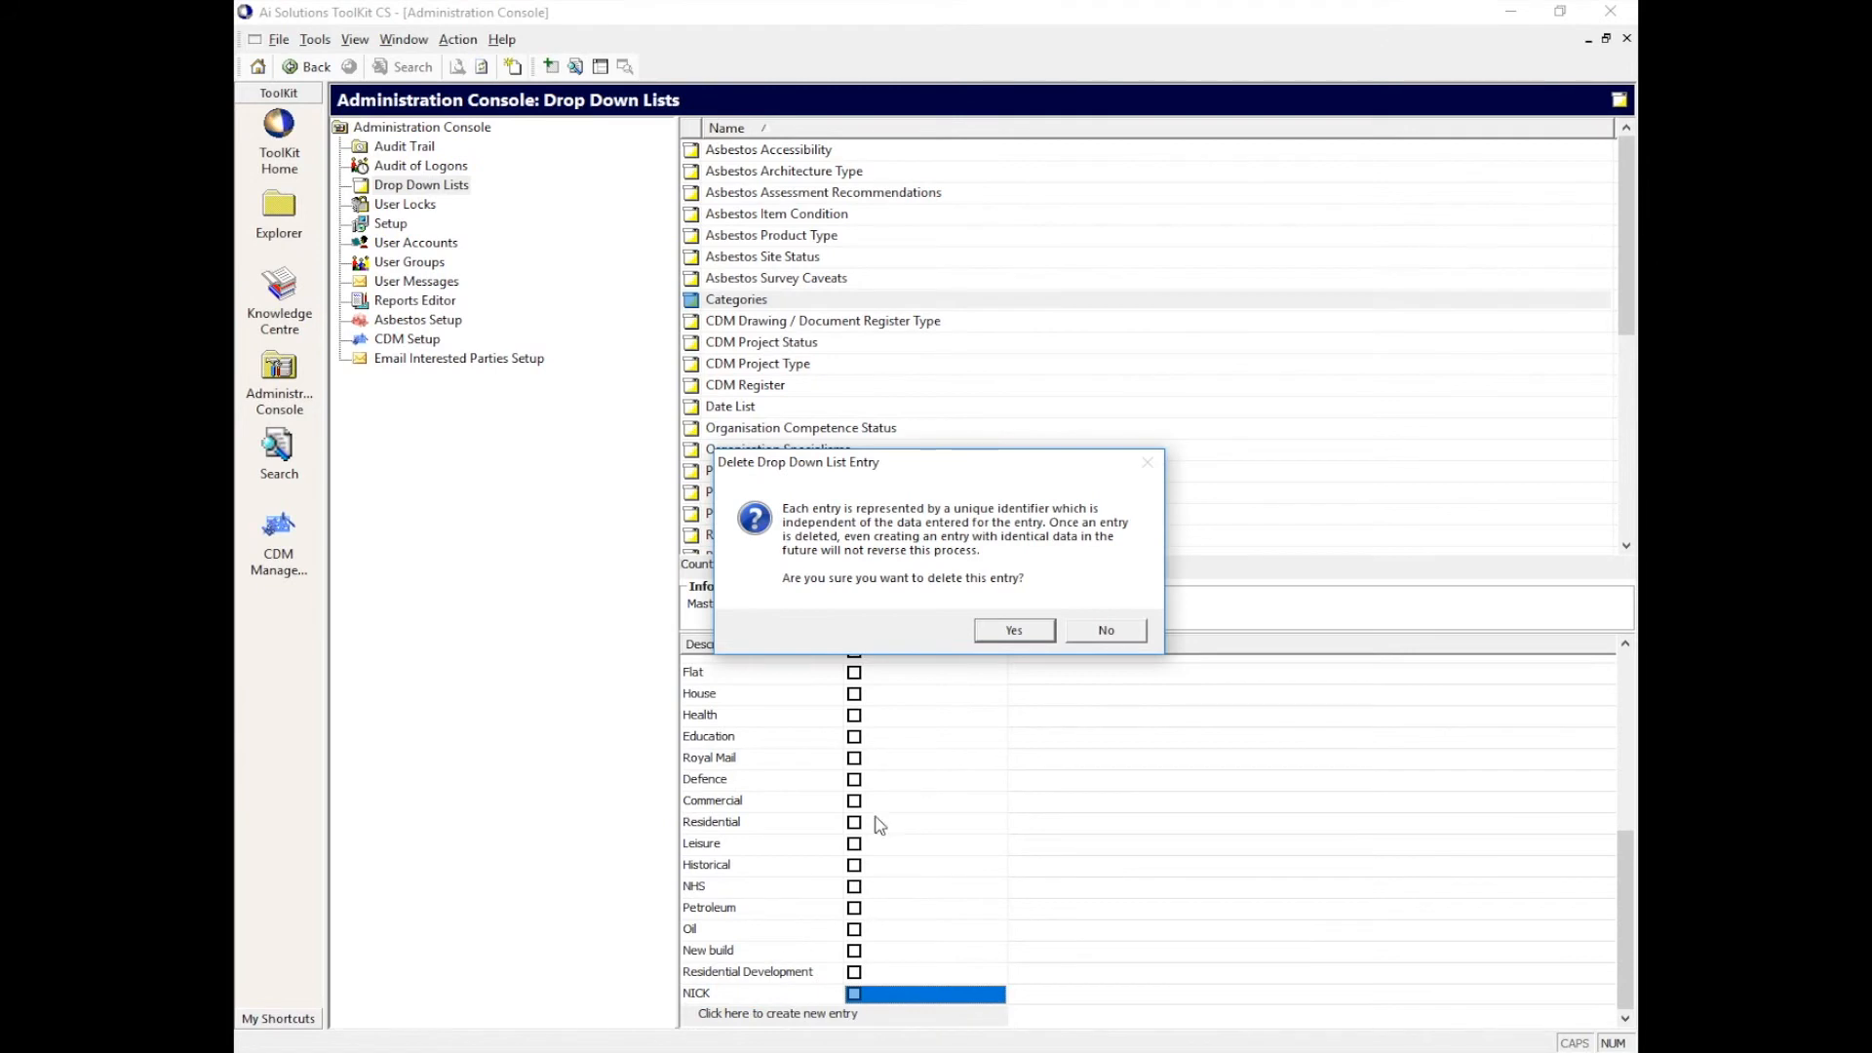
click(1010, 632)
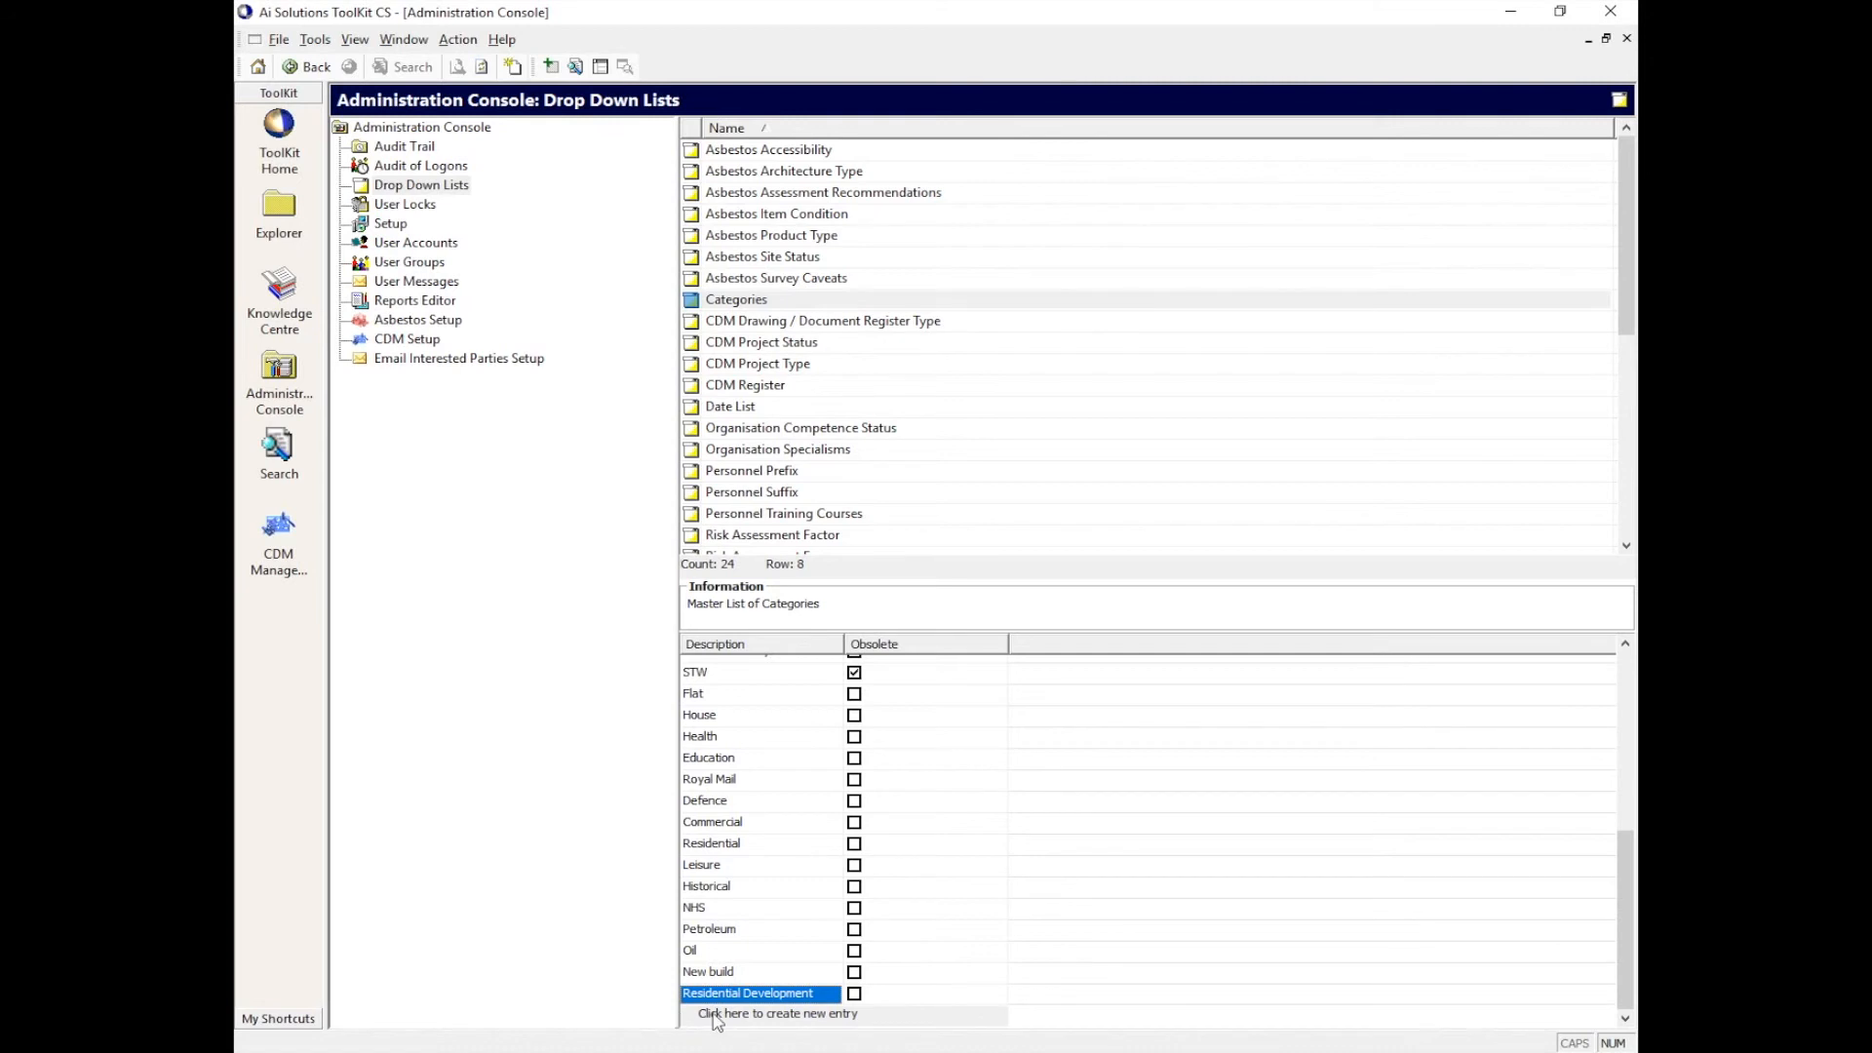
Create a new entry in the Categories master list, entering "Ni" in its description
click(761, 1018)
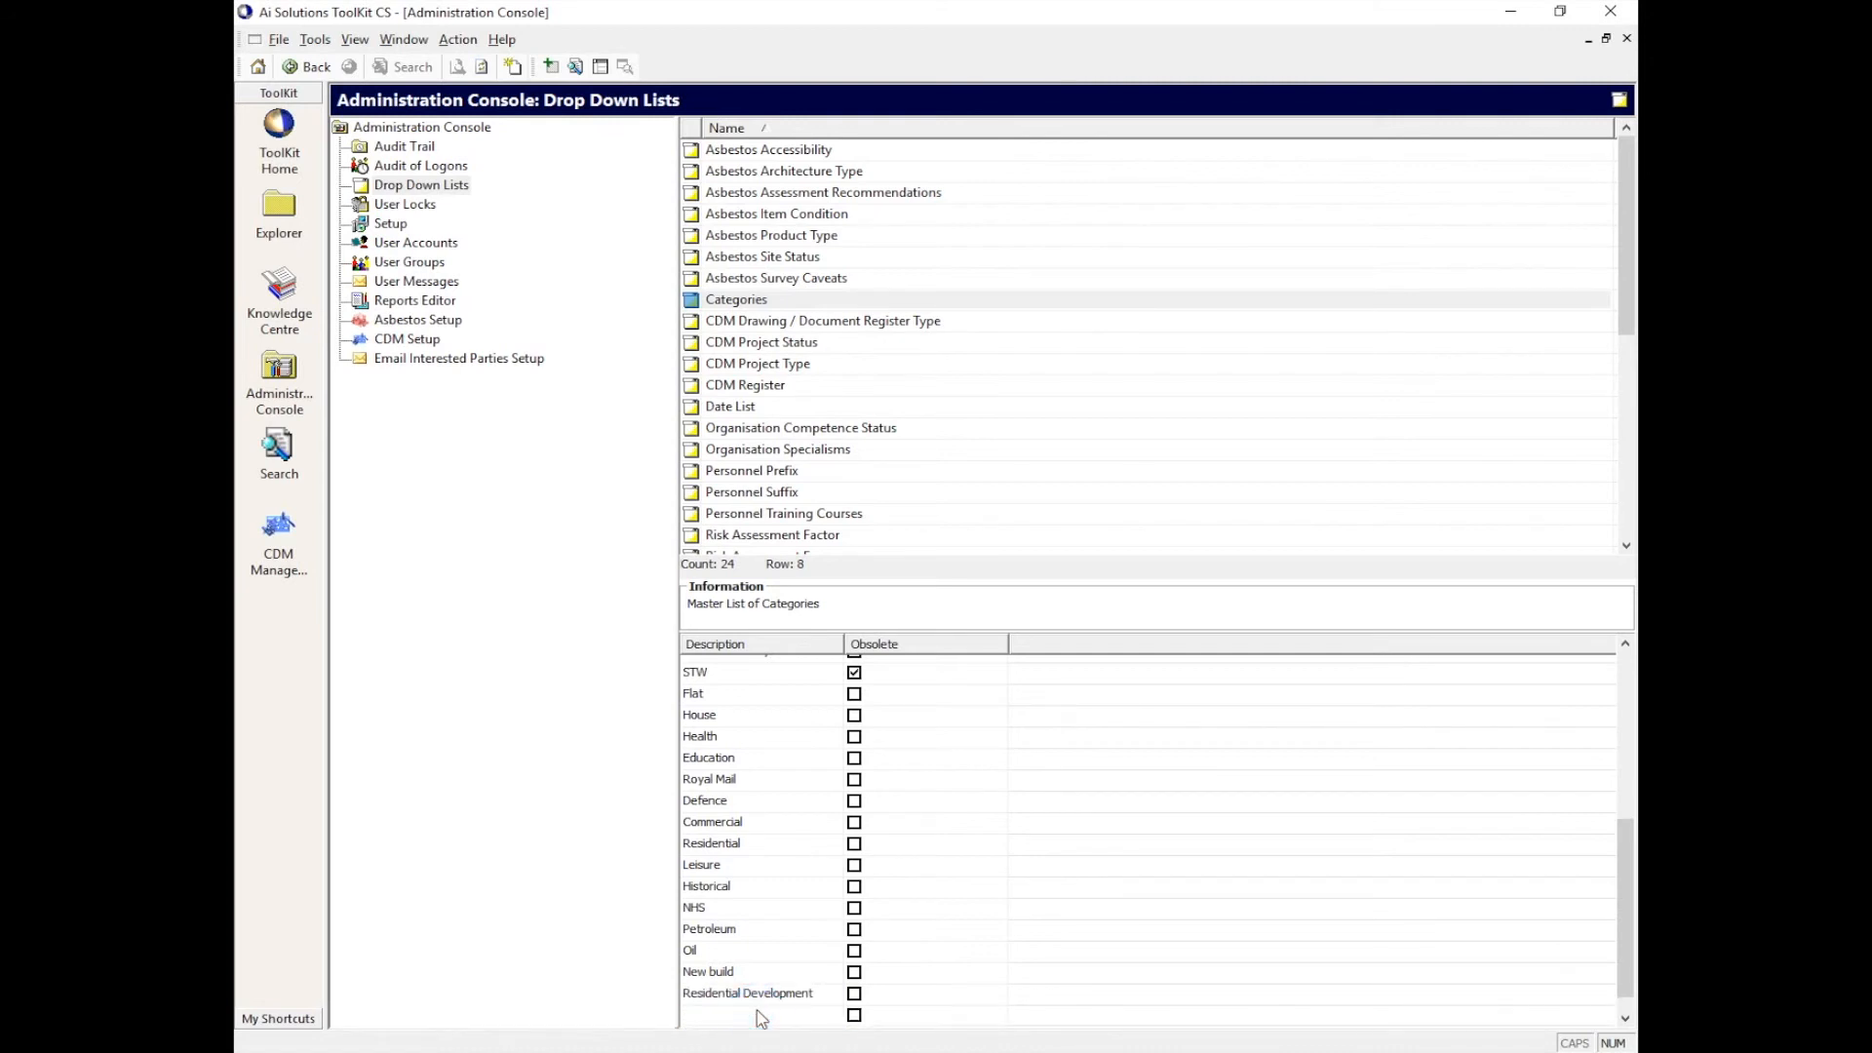
click(751, 1016)
text(Ni)
Assign the Nick category to the SC202 - Jackson Public School property, keeping Demolition and Education selected
click(285, 135)
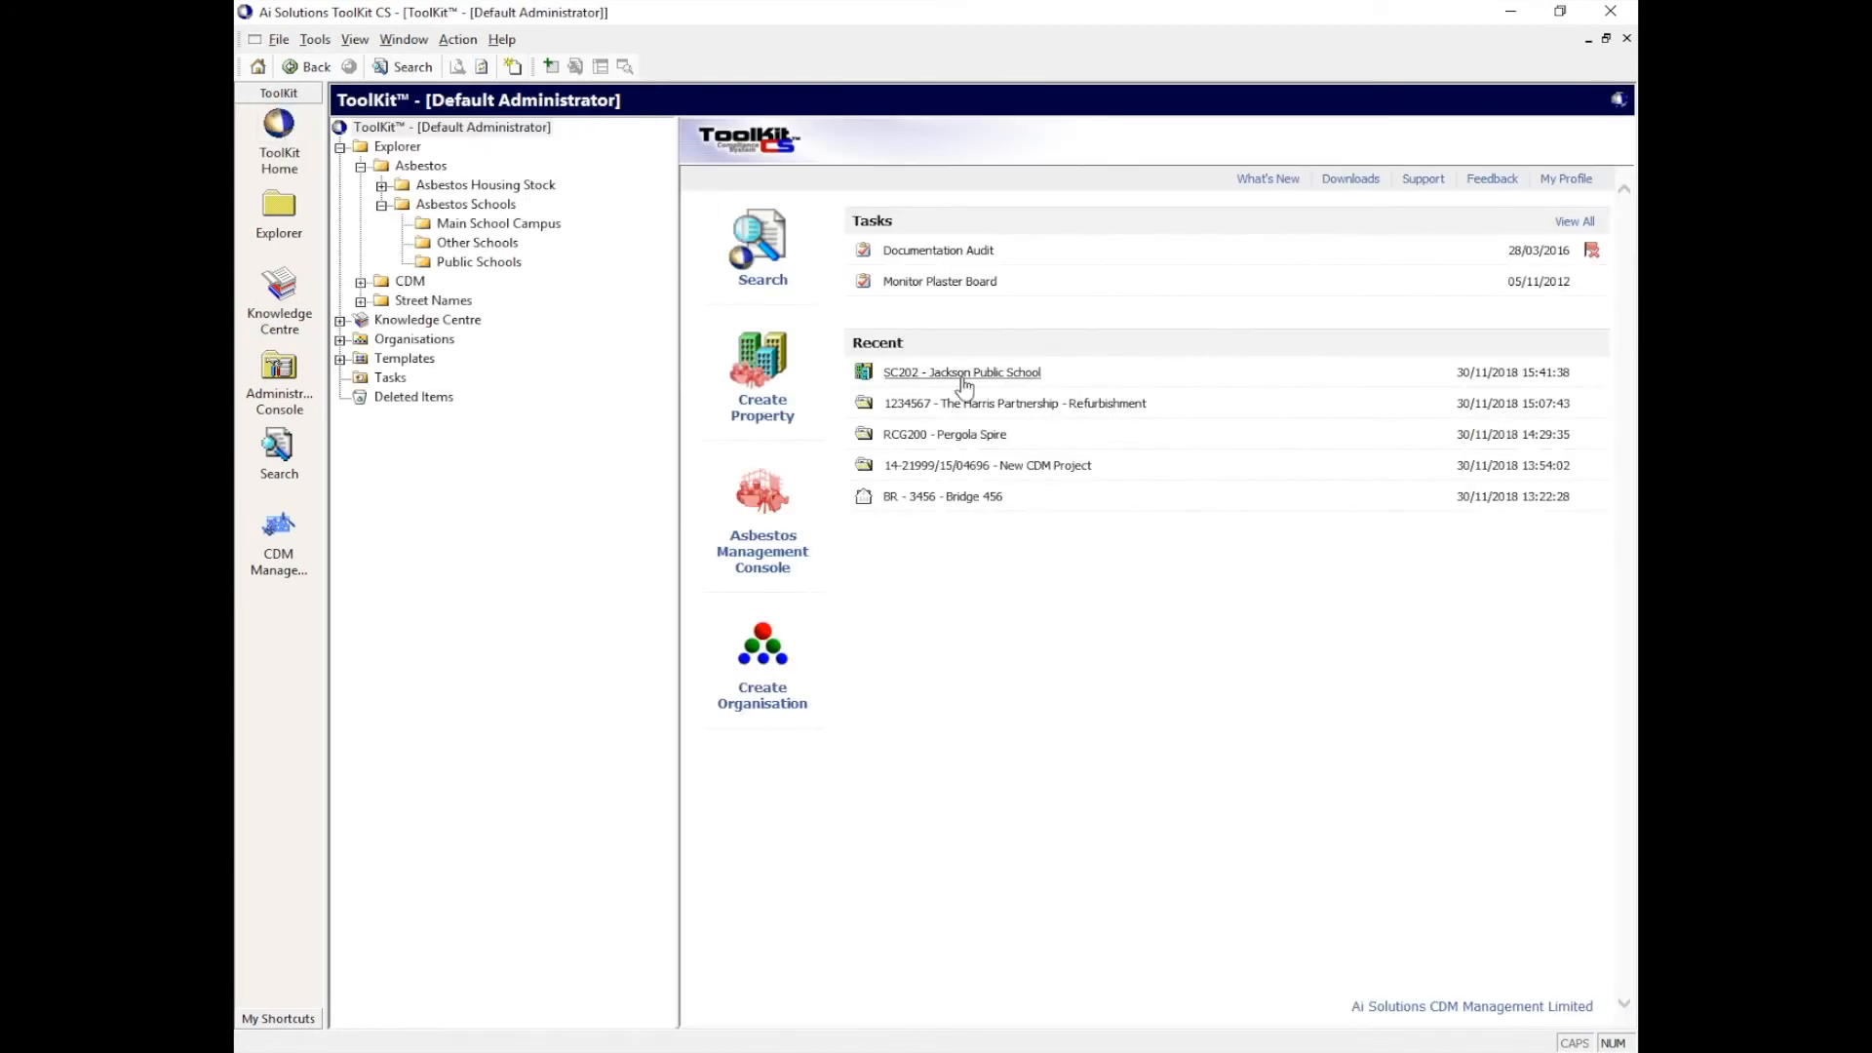
click(968, 375)
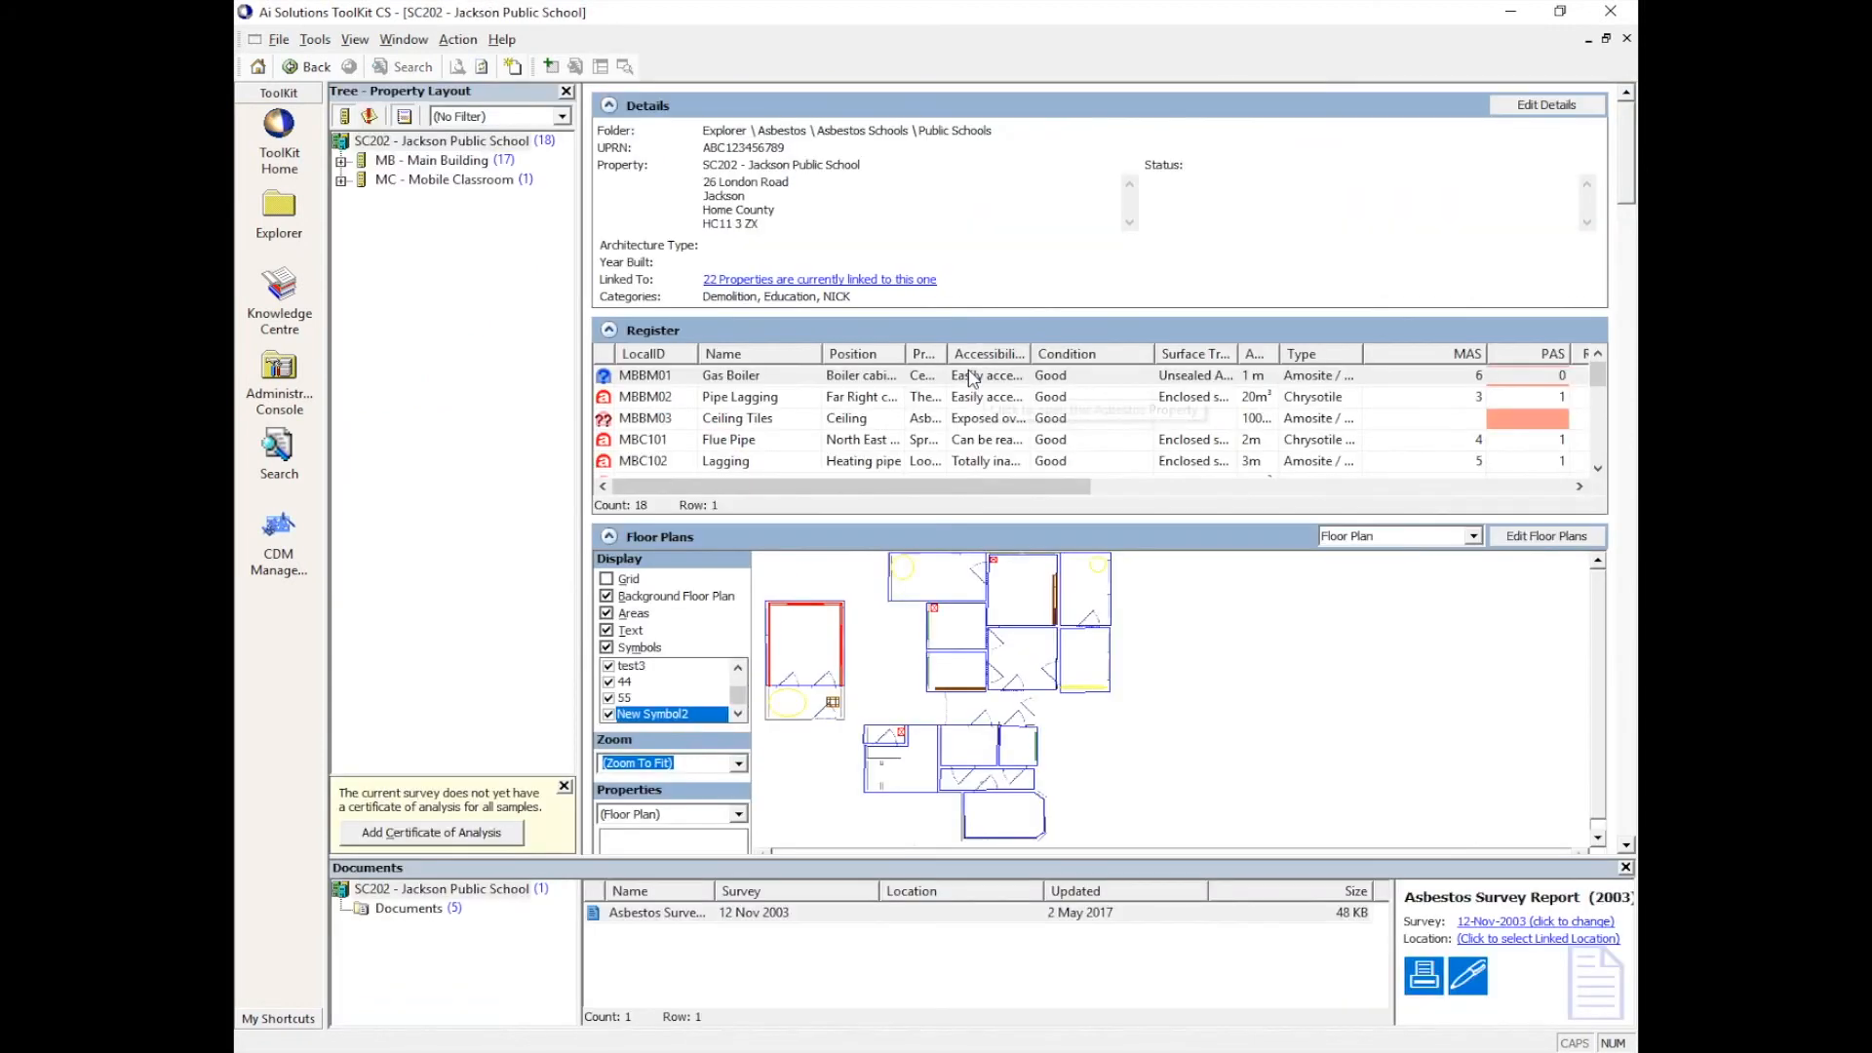
right_click(427, 145)
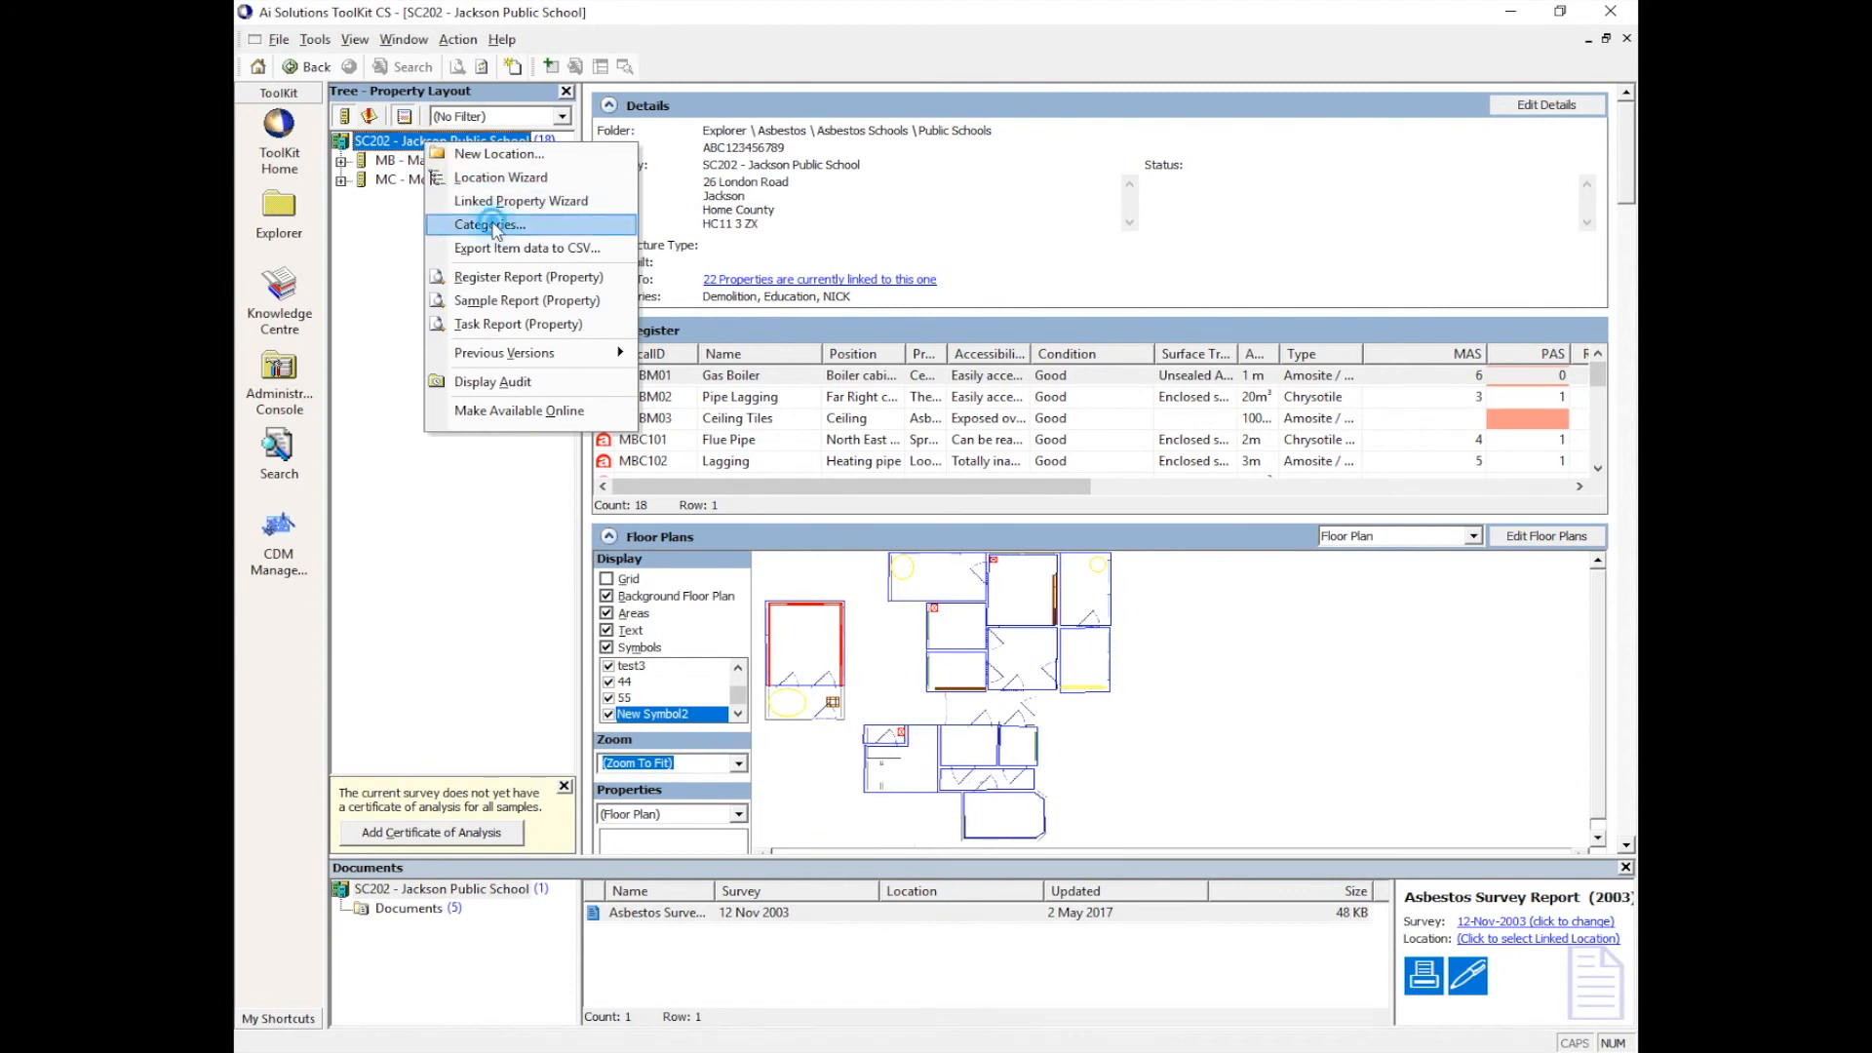
click(491, 225)
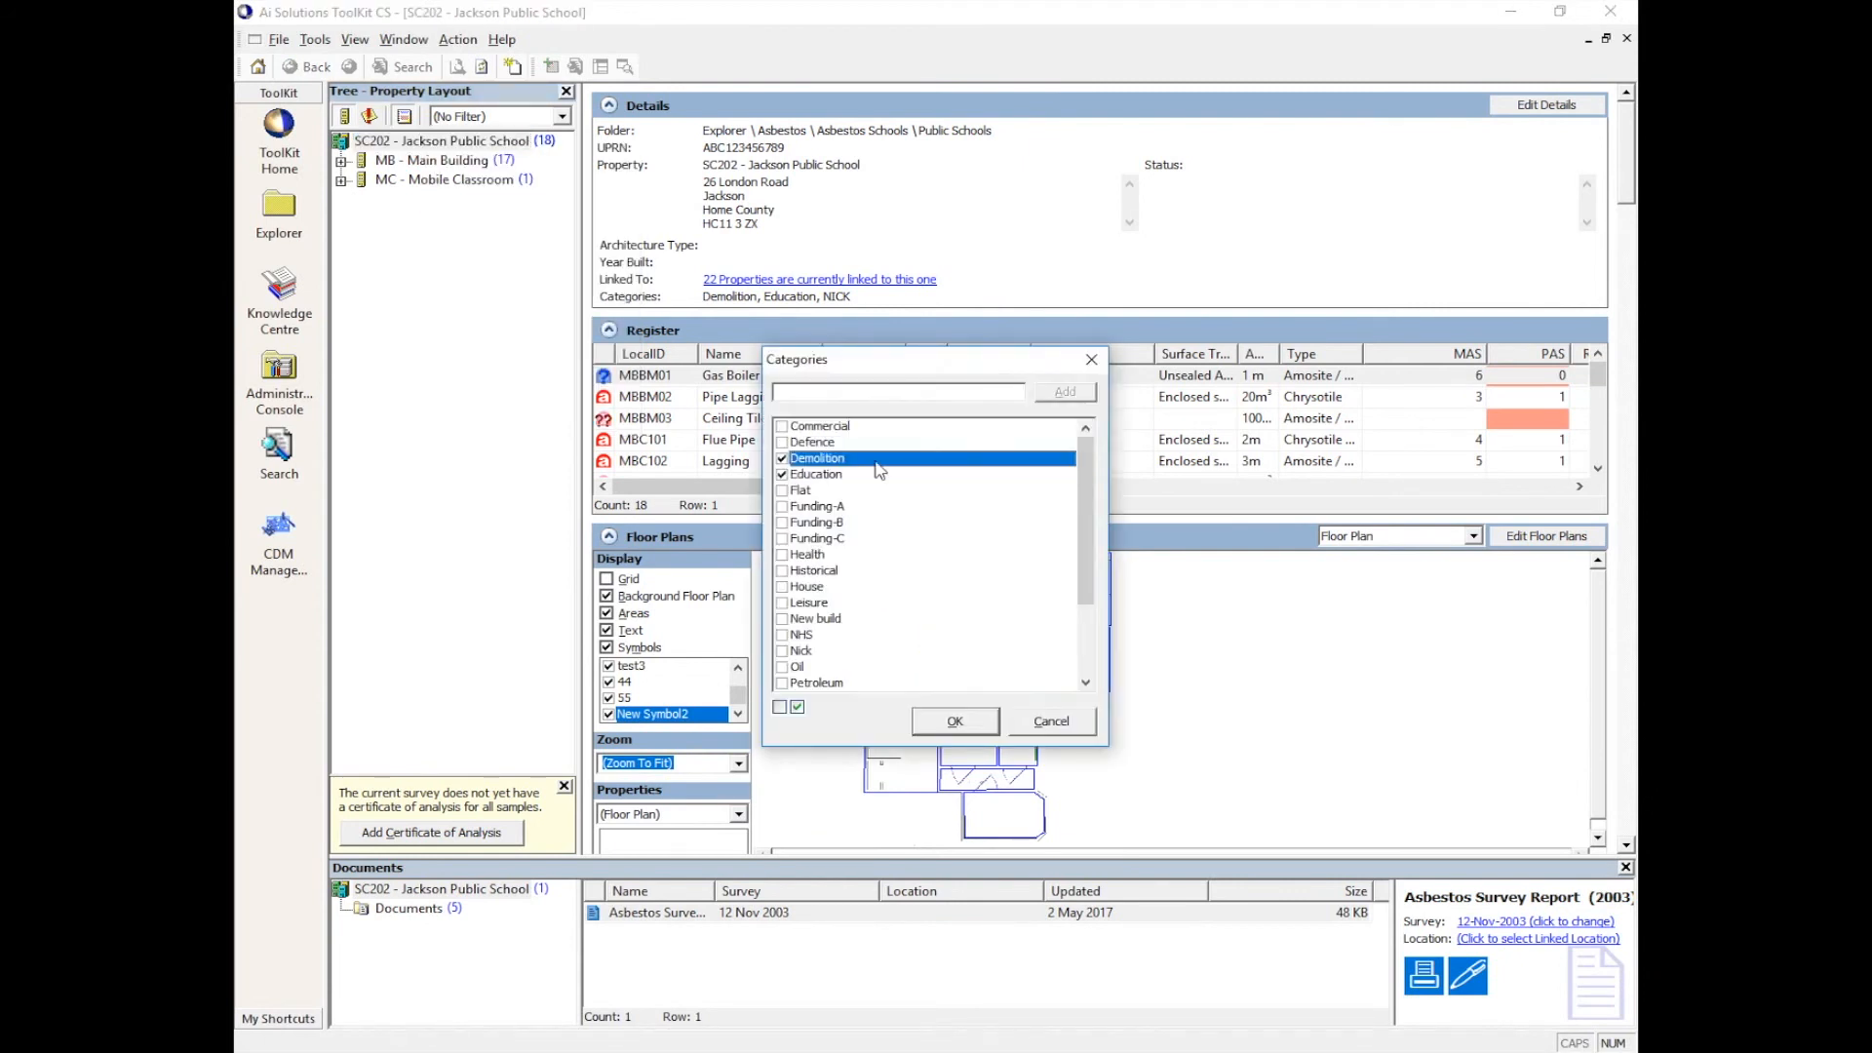
click(783, 652)
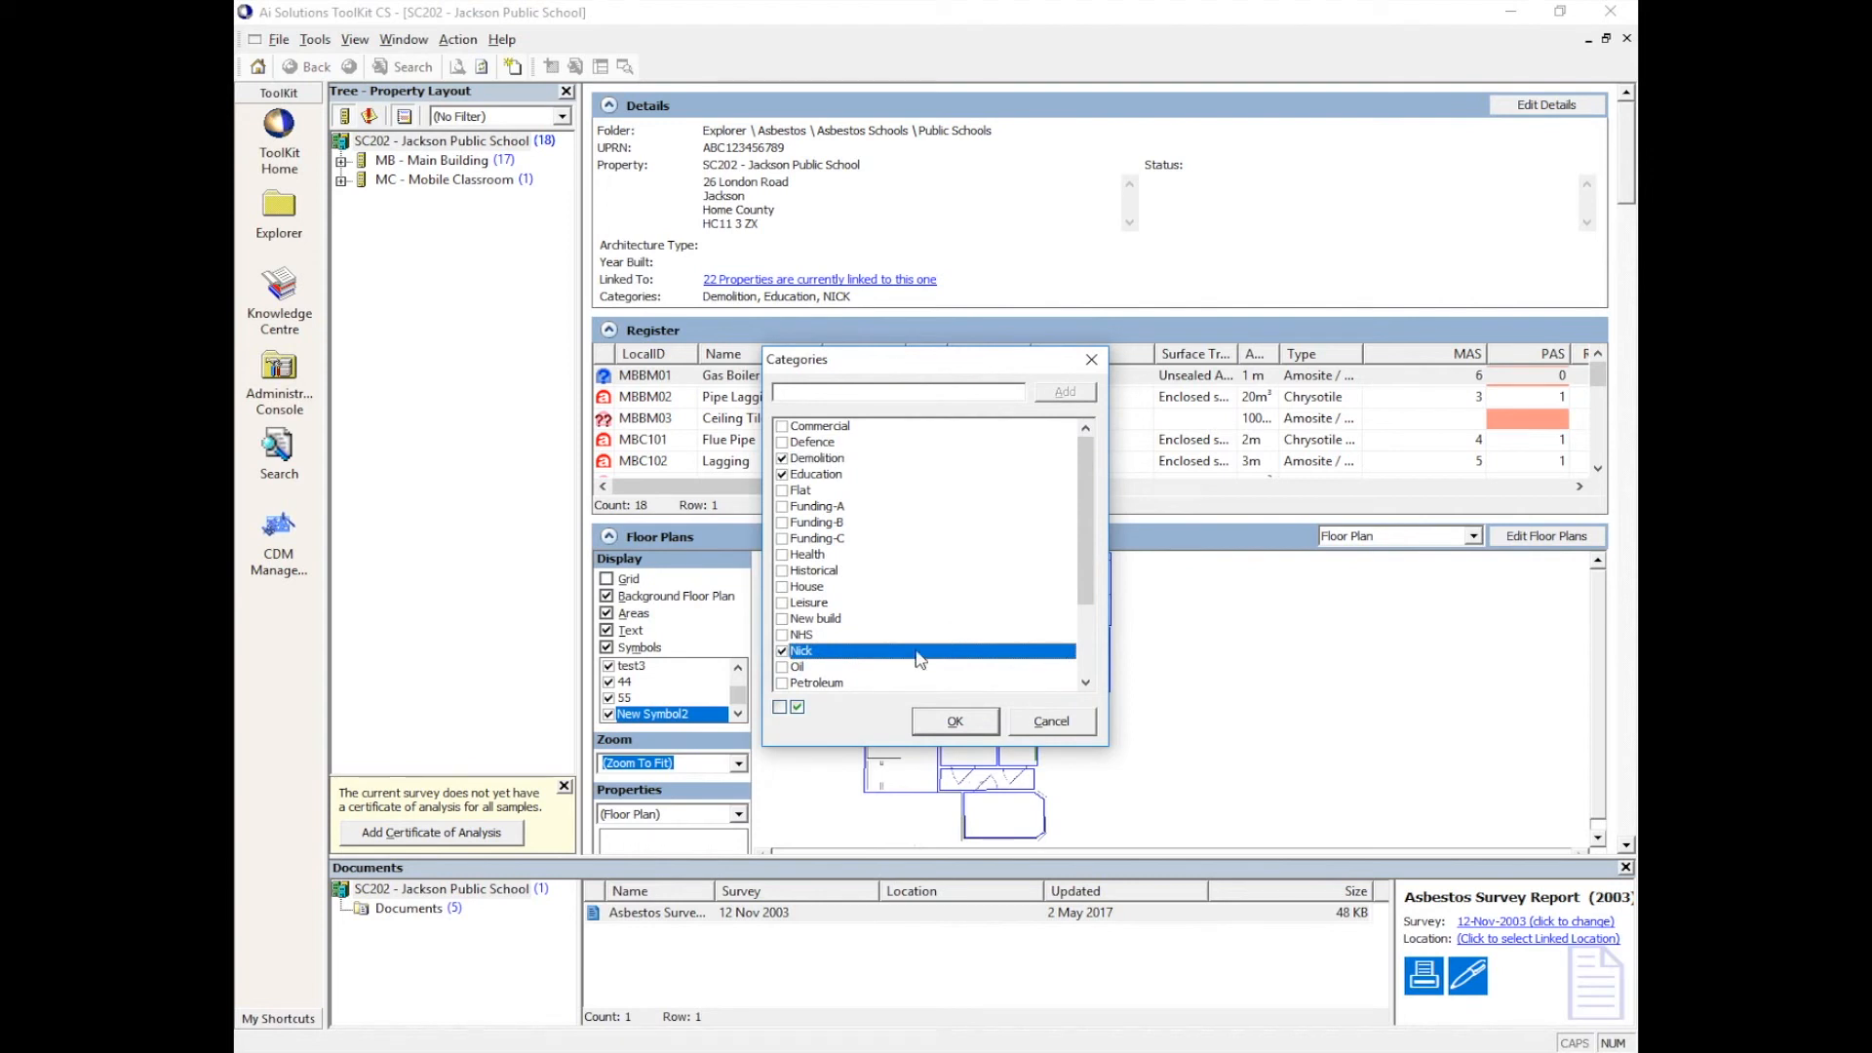
click(955, 721)
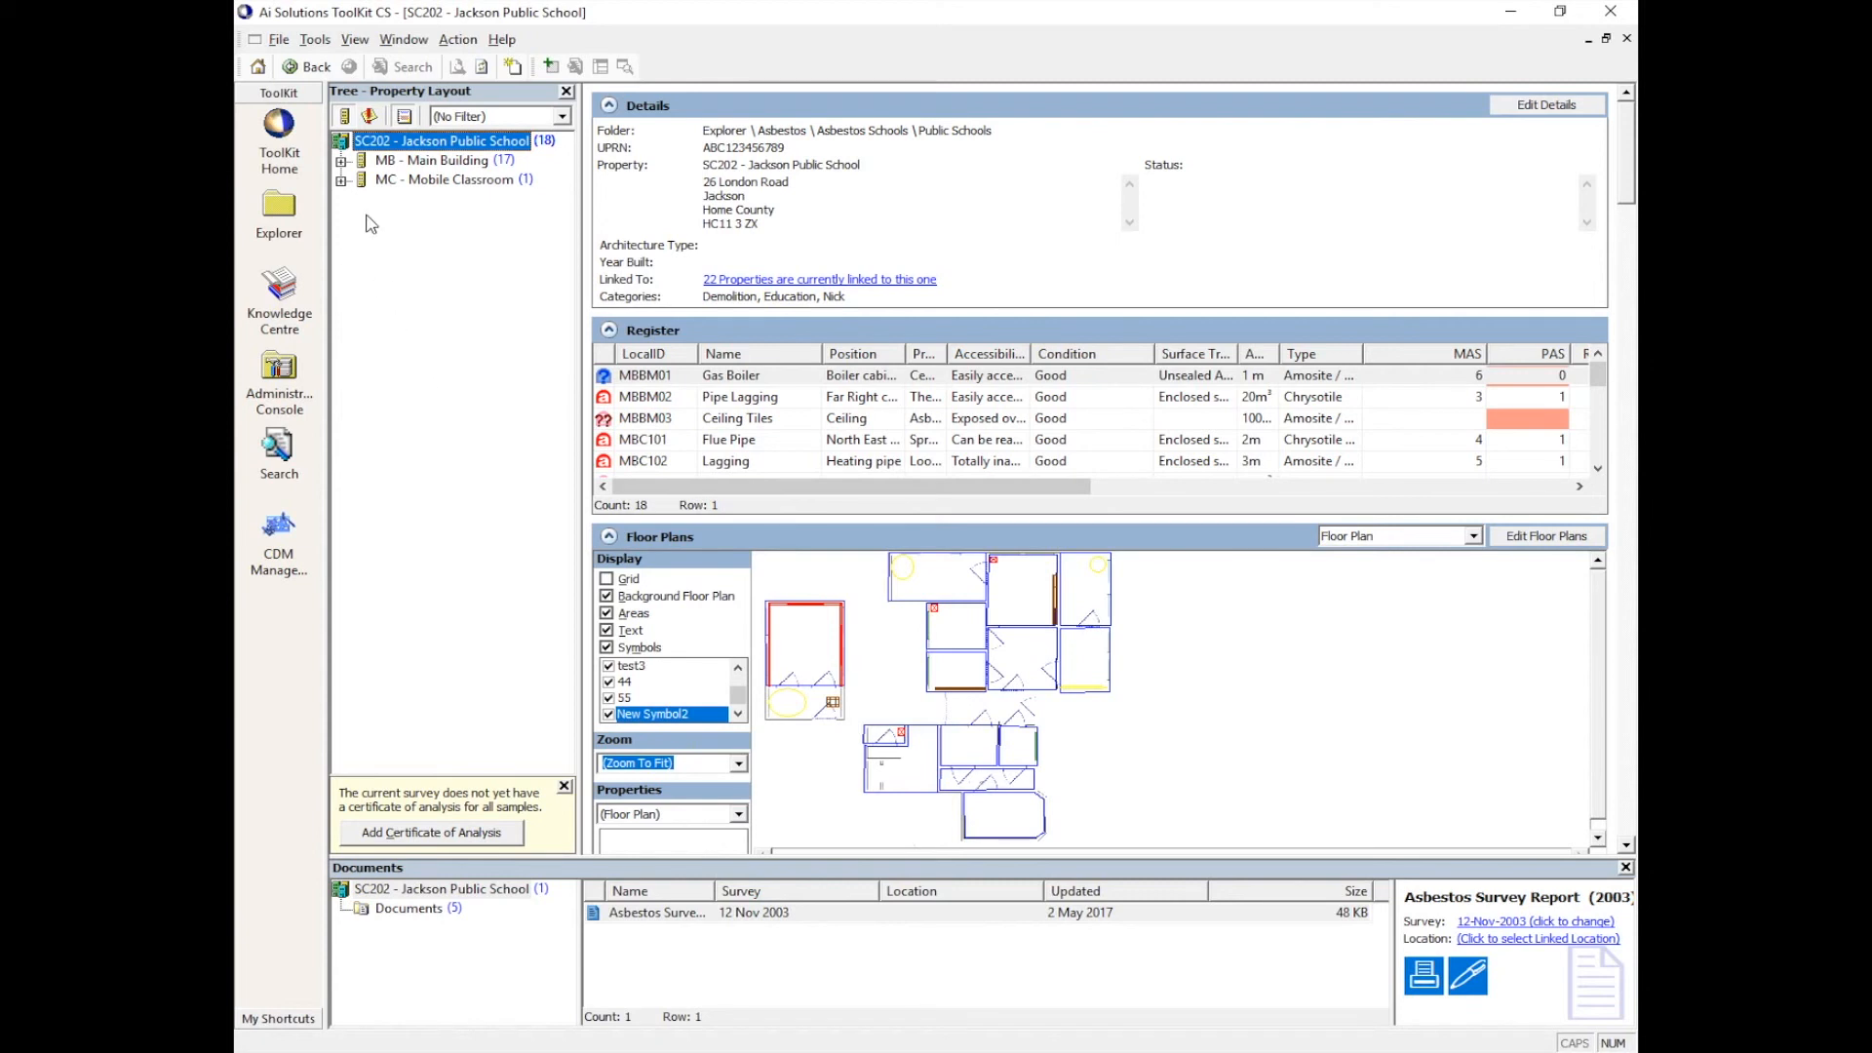
Add the Asbestos Management Console from the home page to the shortcuts bar and open the console
click(280, 126)
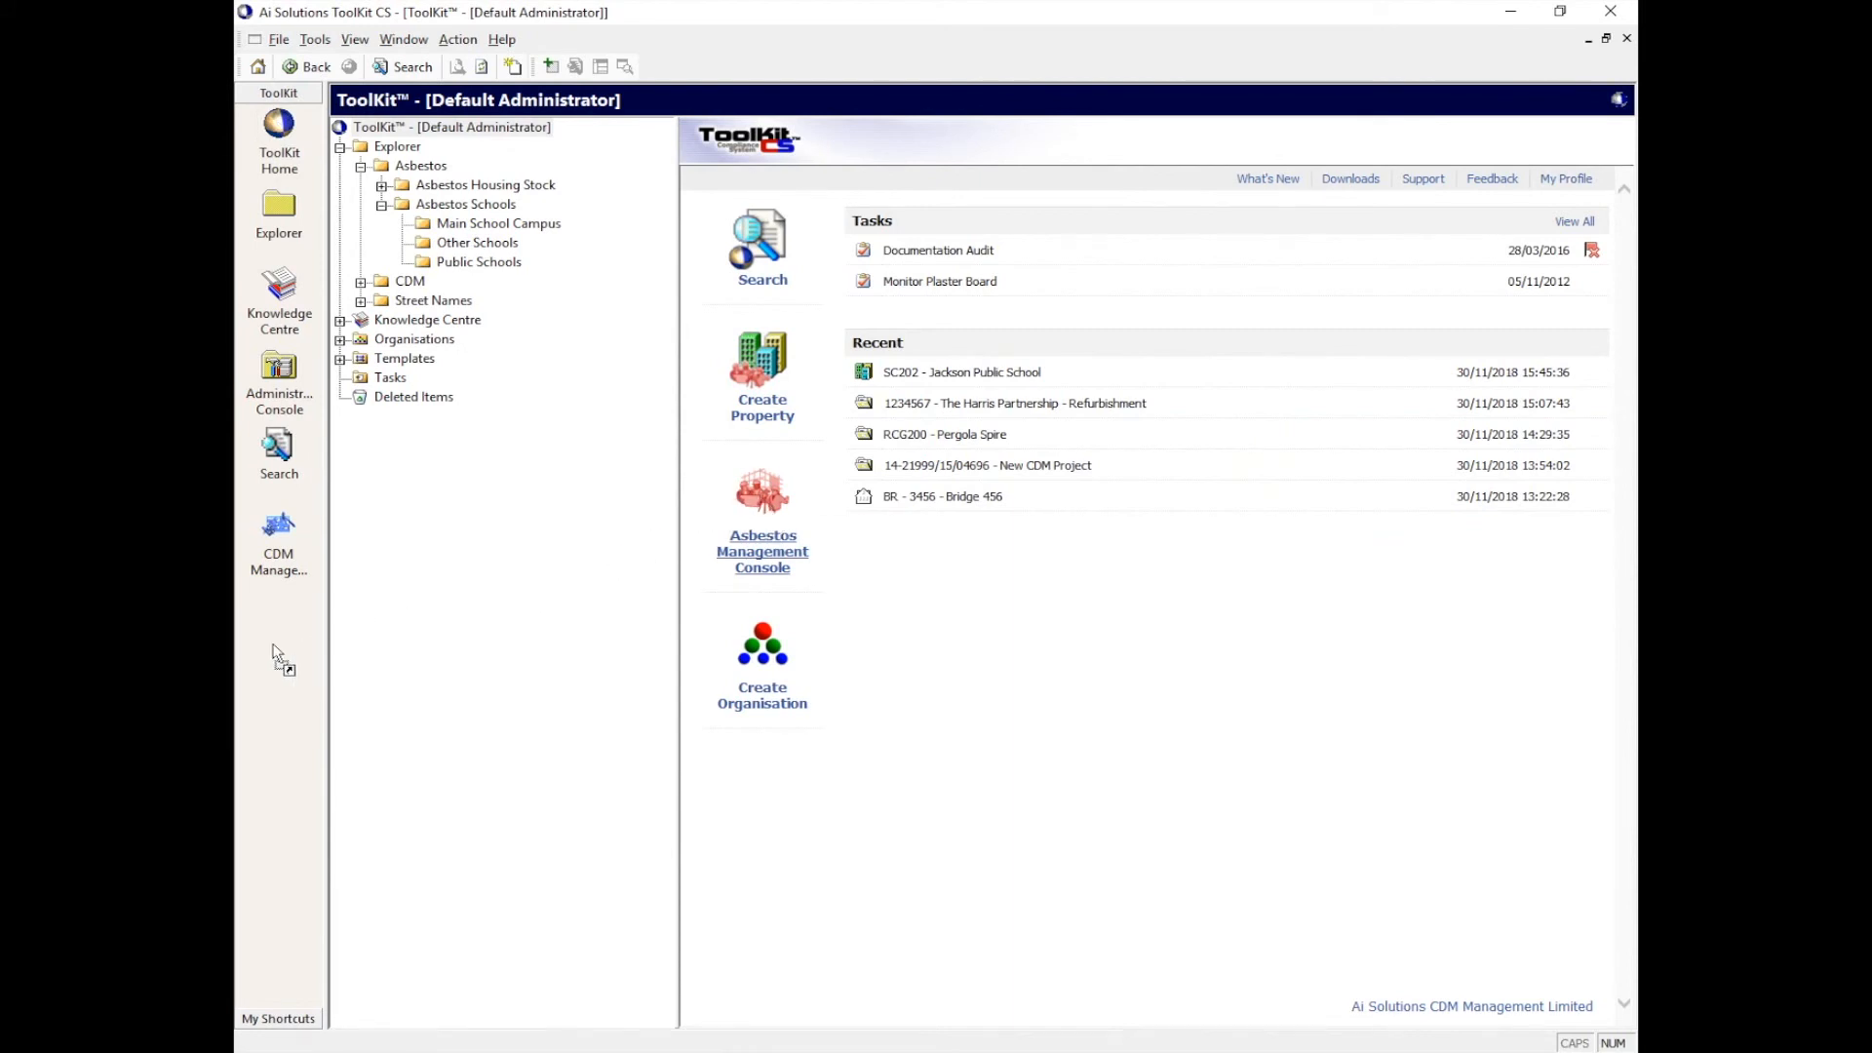
drag(276, 656, 278, 652)
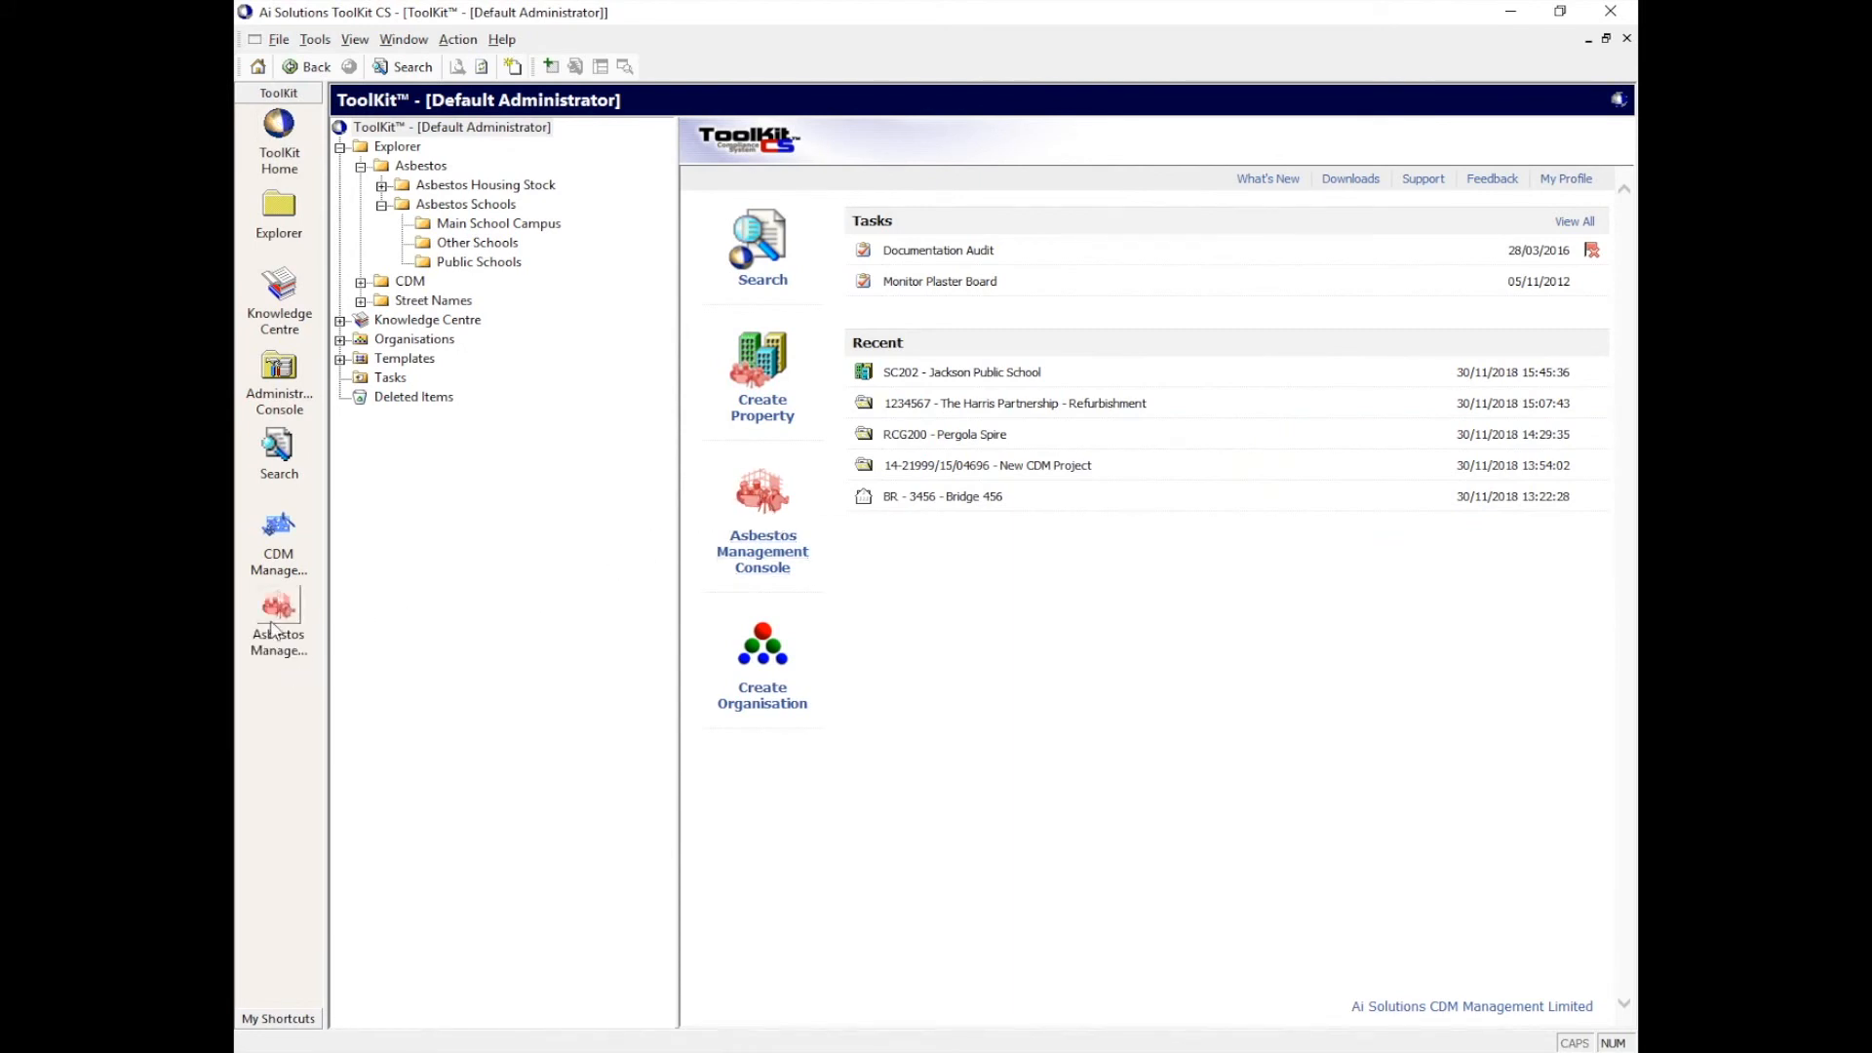
click(766, 497)
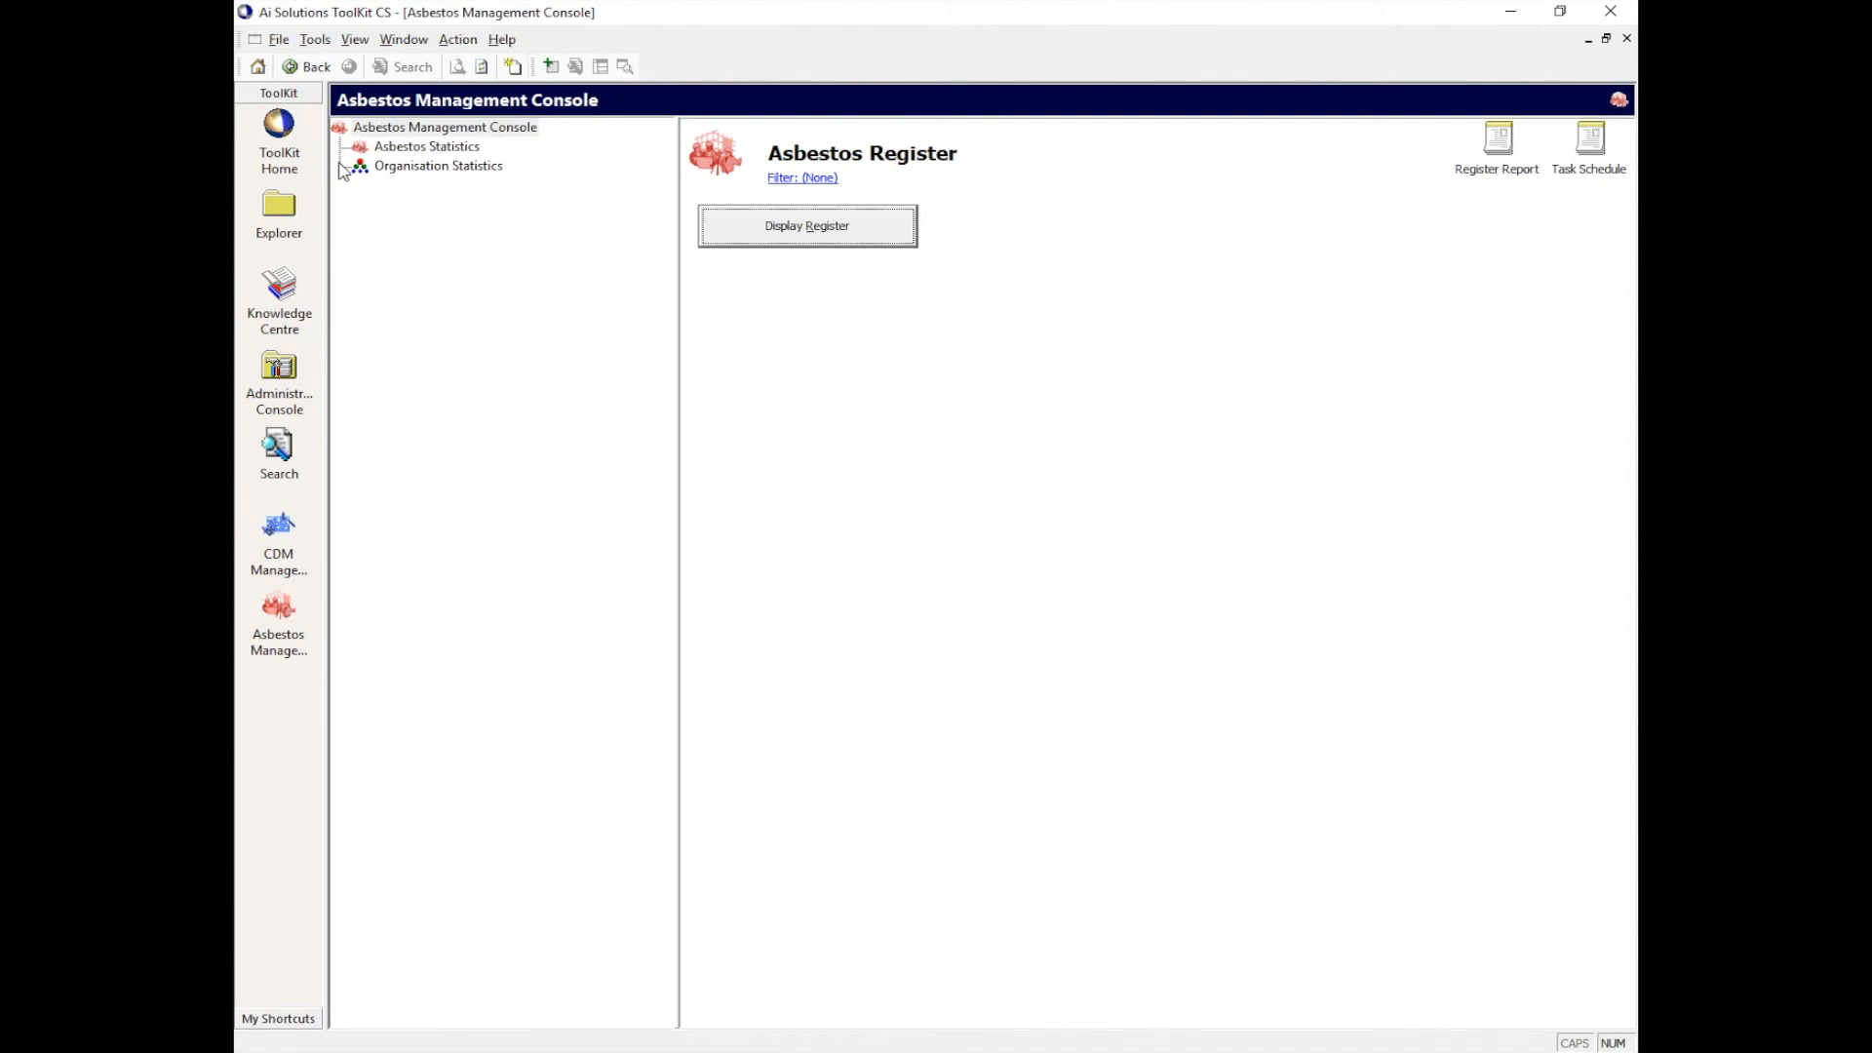
Filter the Asbestos Statistics by the property category Nick
click(411, 149)
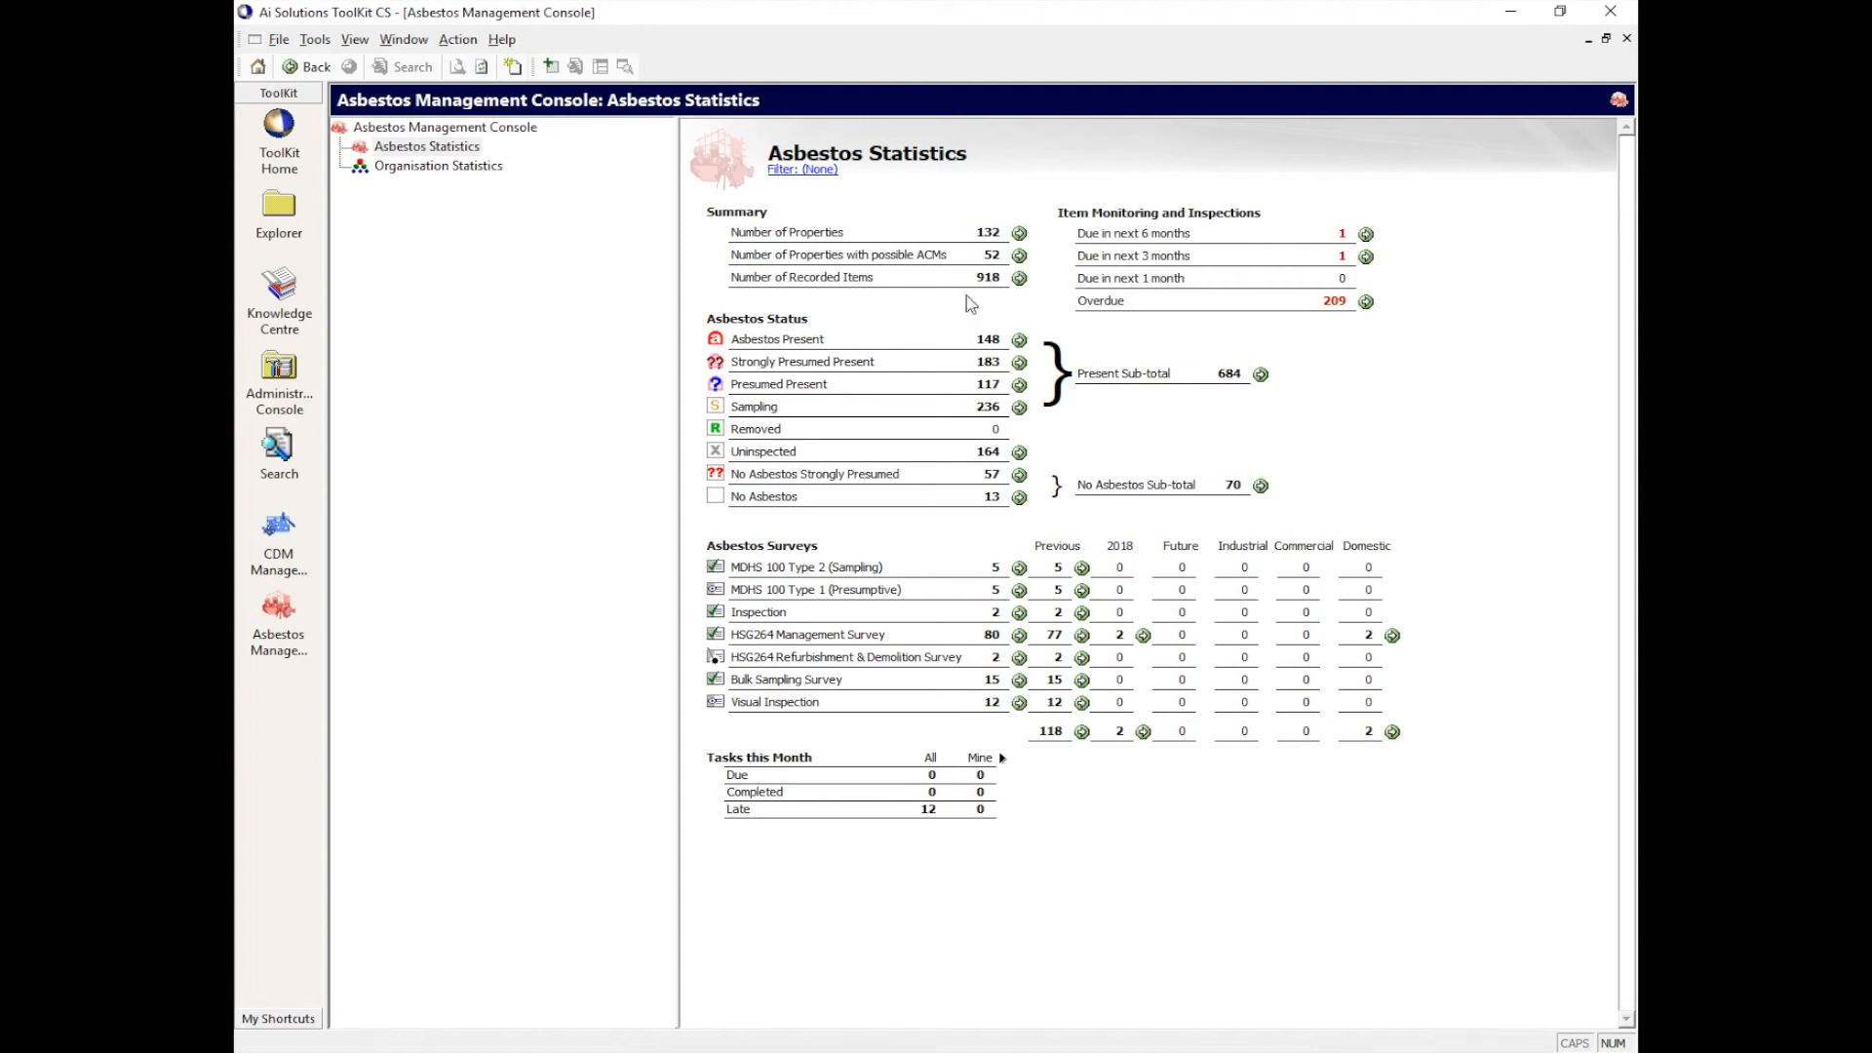
click(788, 170)
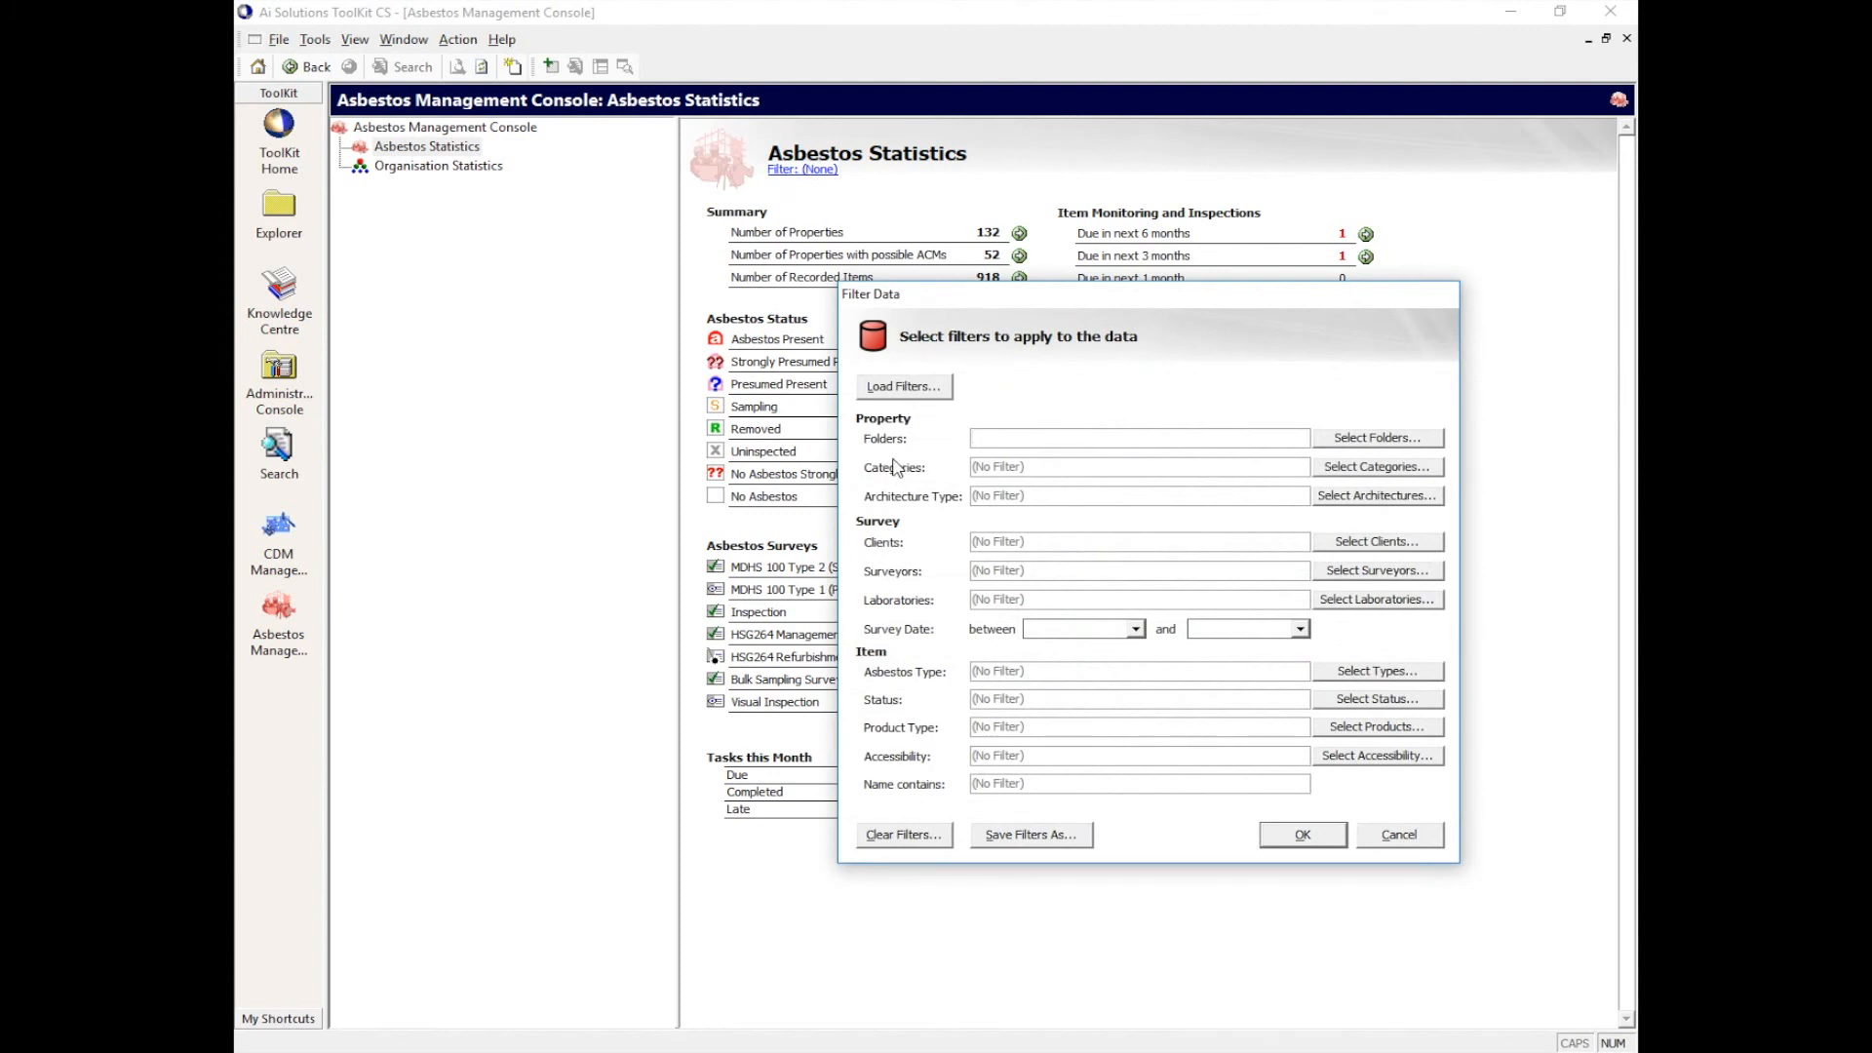
click(1364, 469)
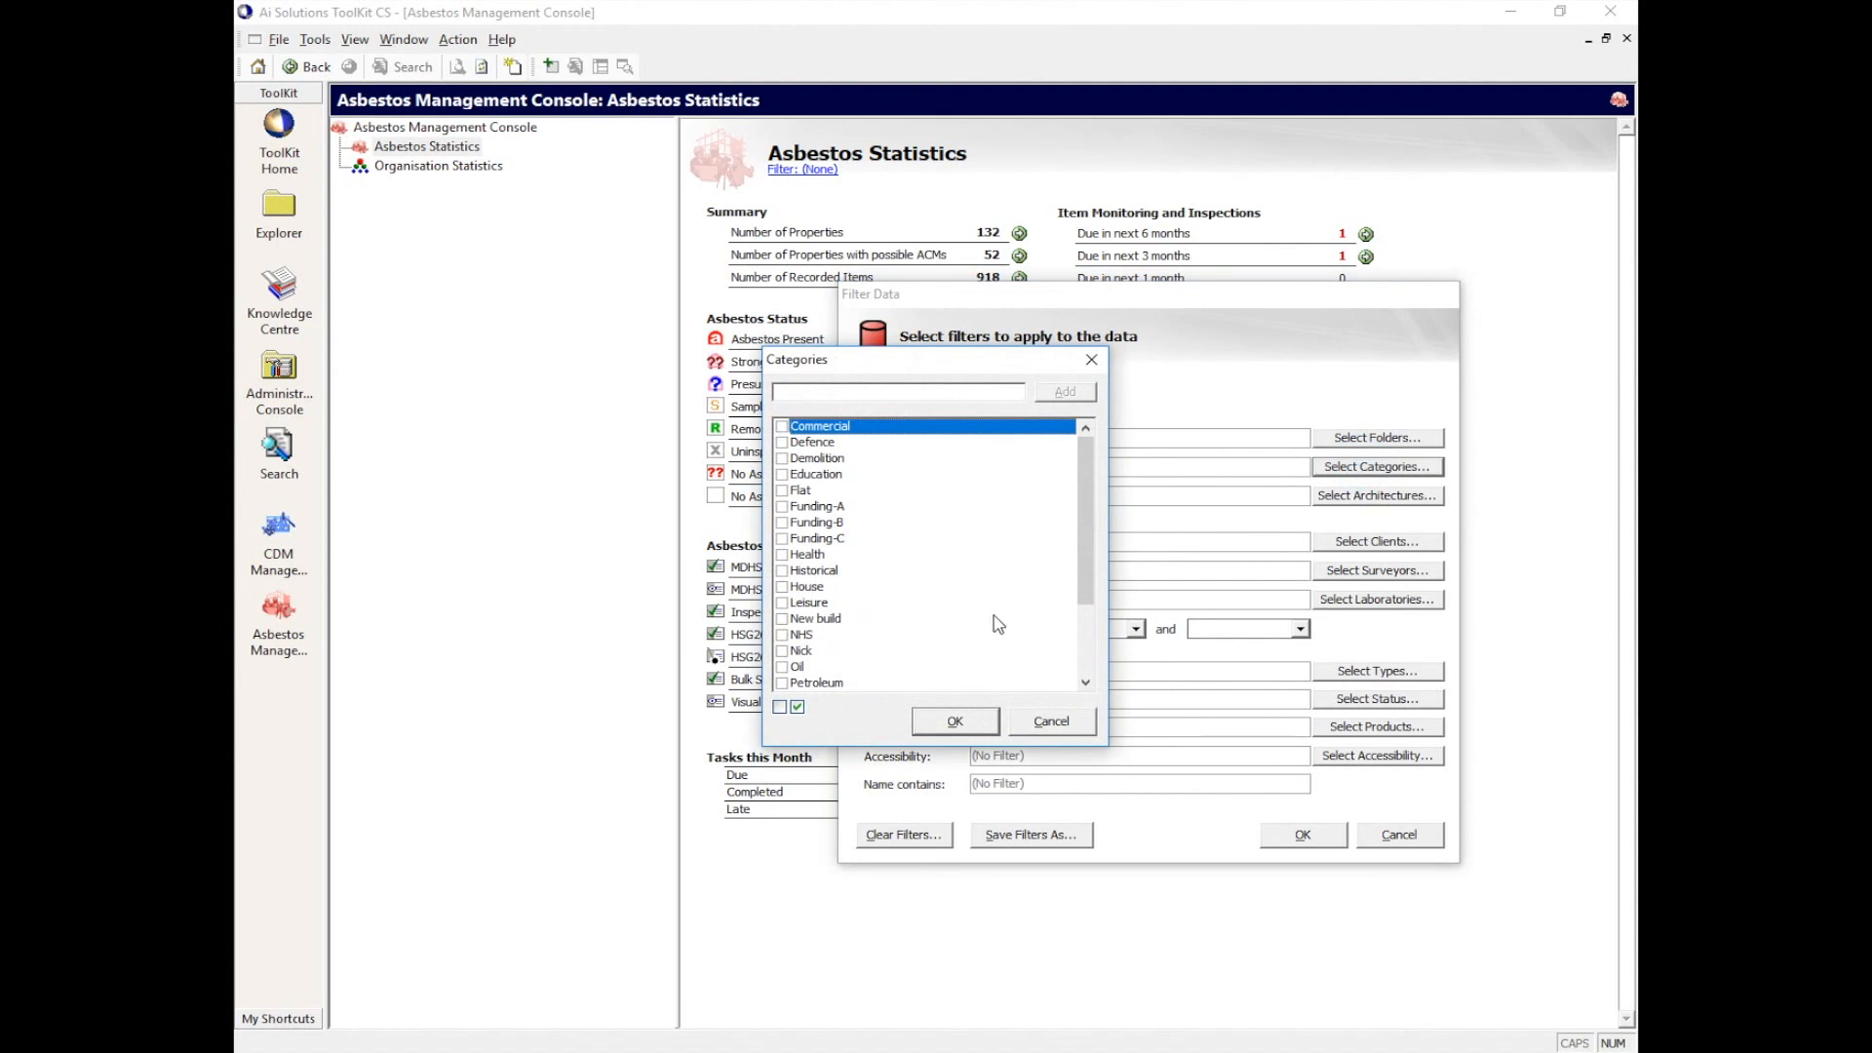
click(783, 651)
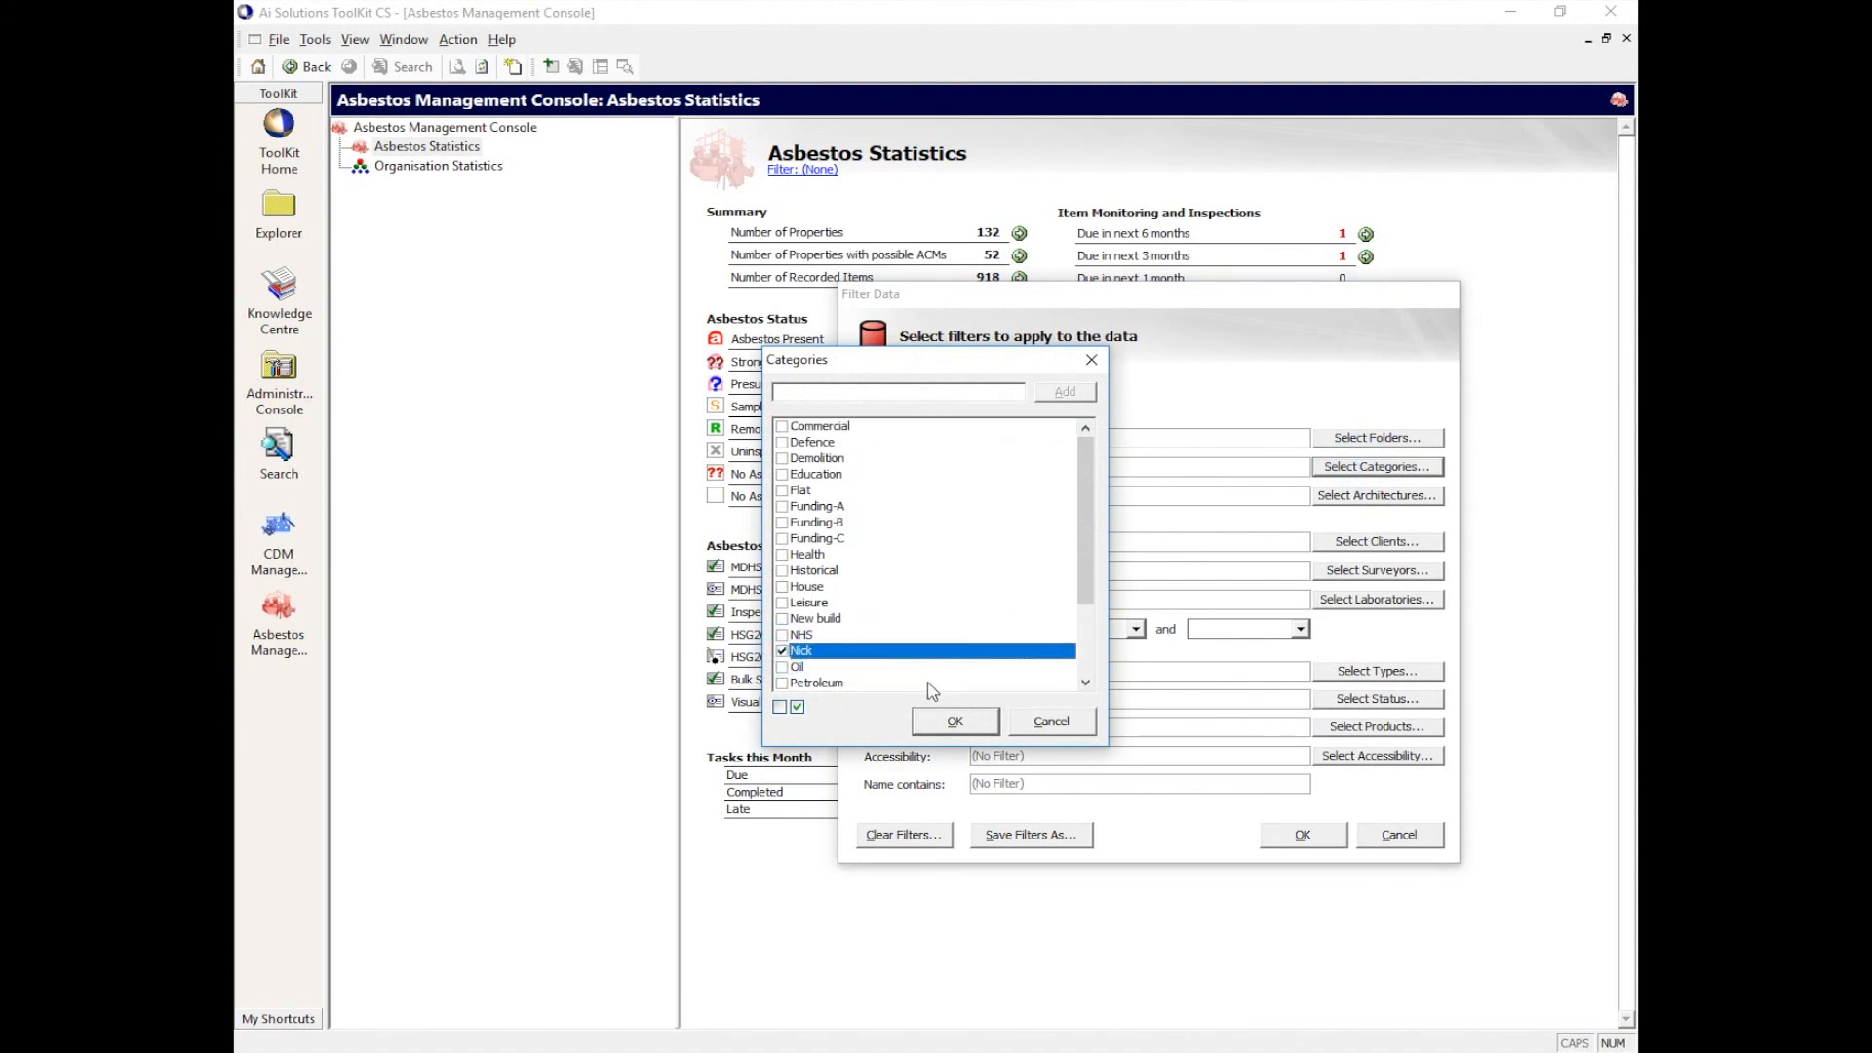
click(955, 722)
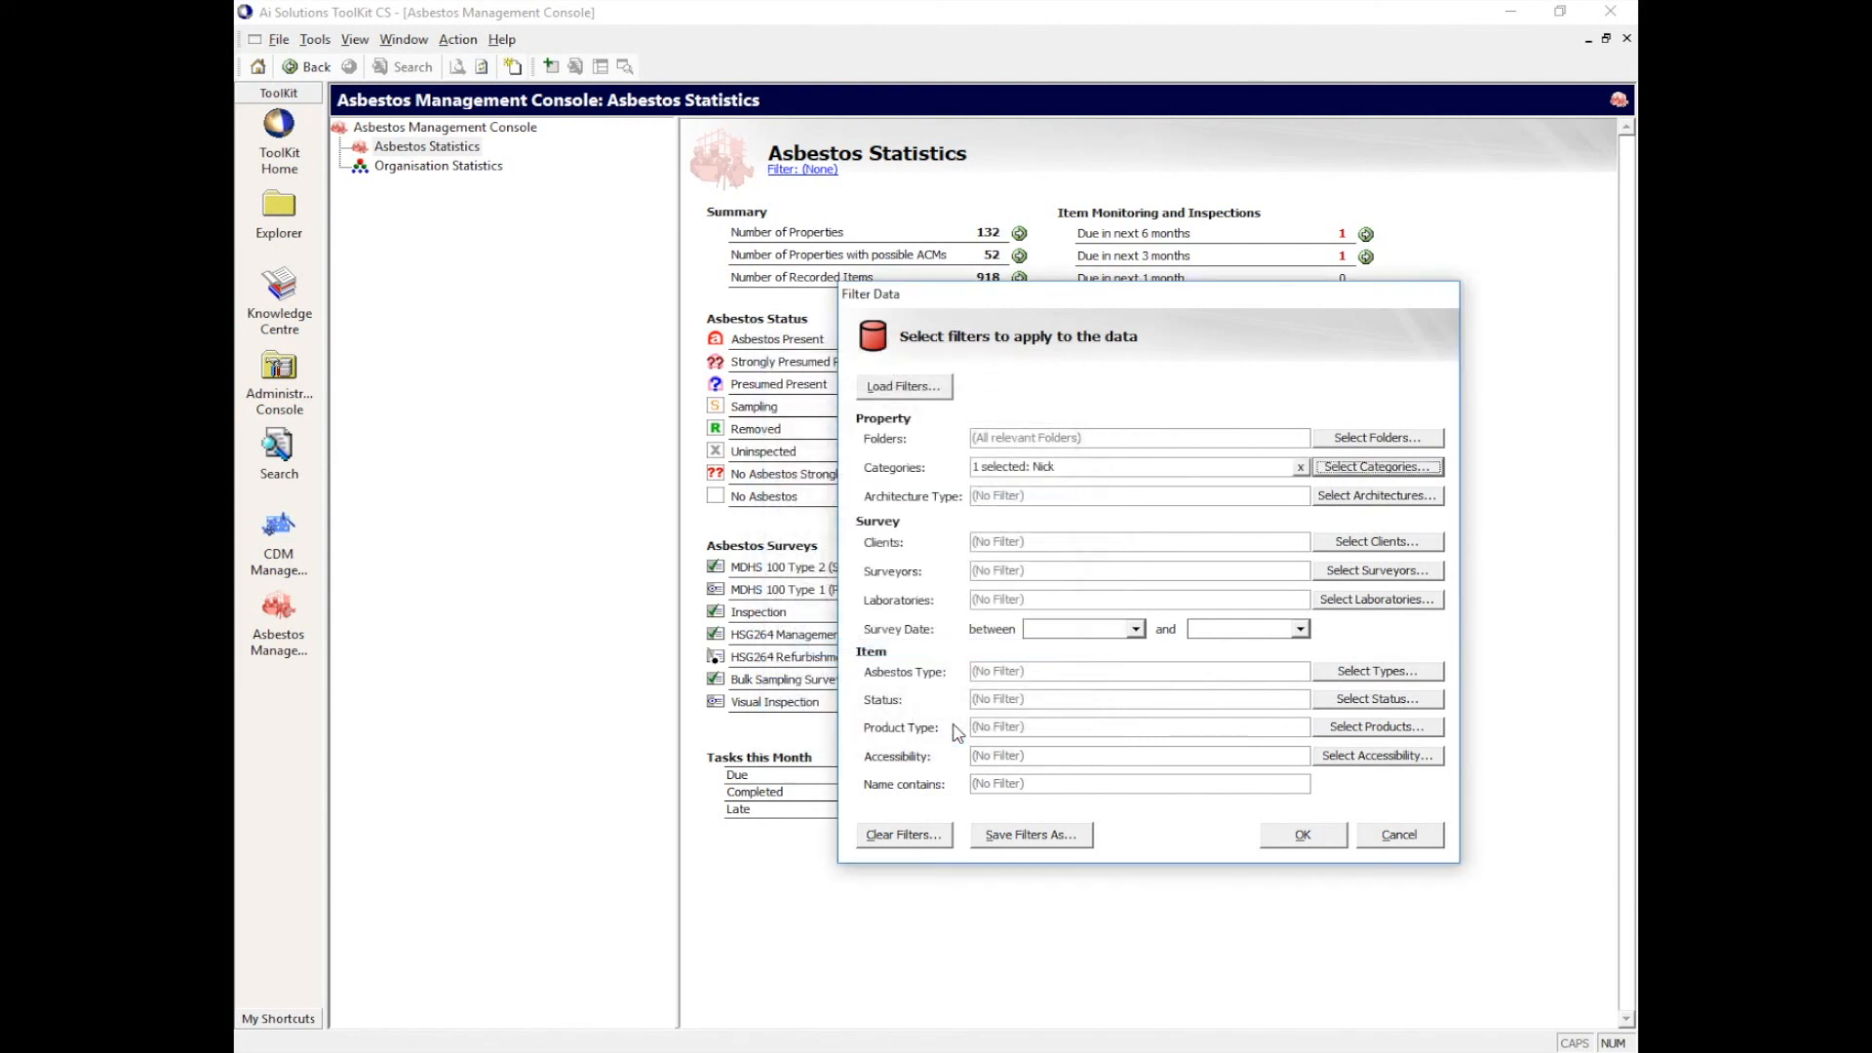
click(1303, 839)
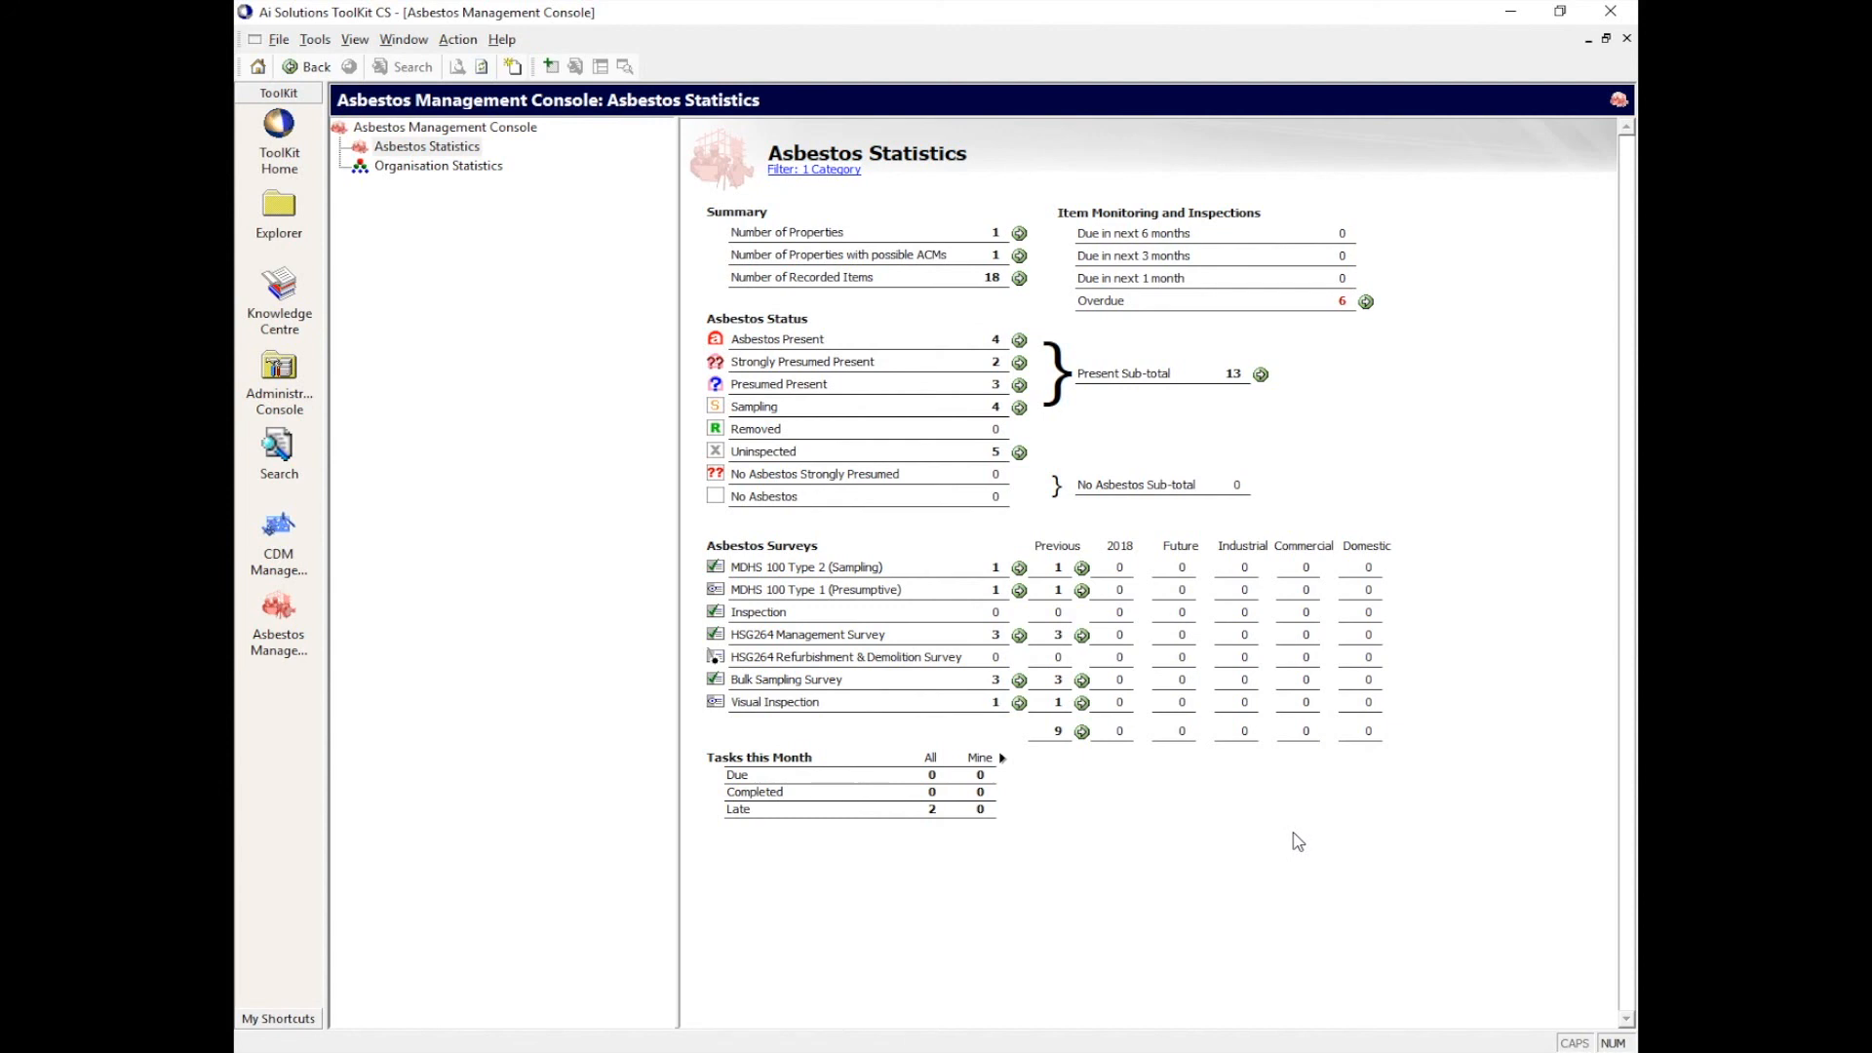
List the properties behind the filtered Number of Properties statistic, with the Name column widened, and select SC202
click(1020, 235)
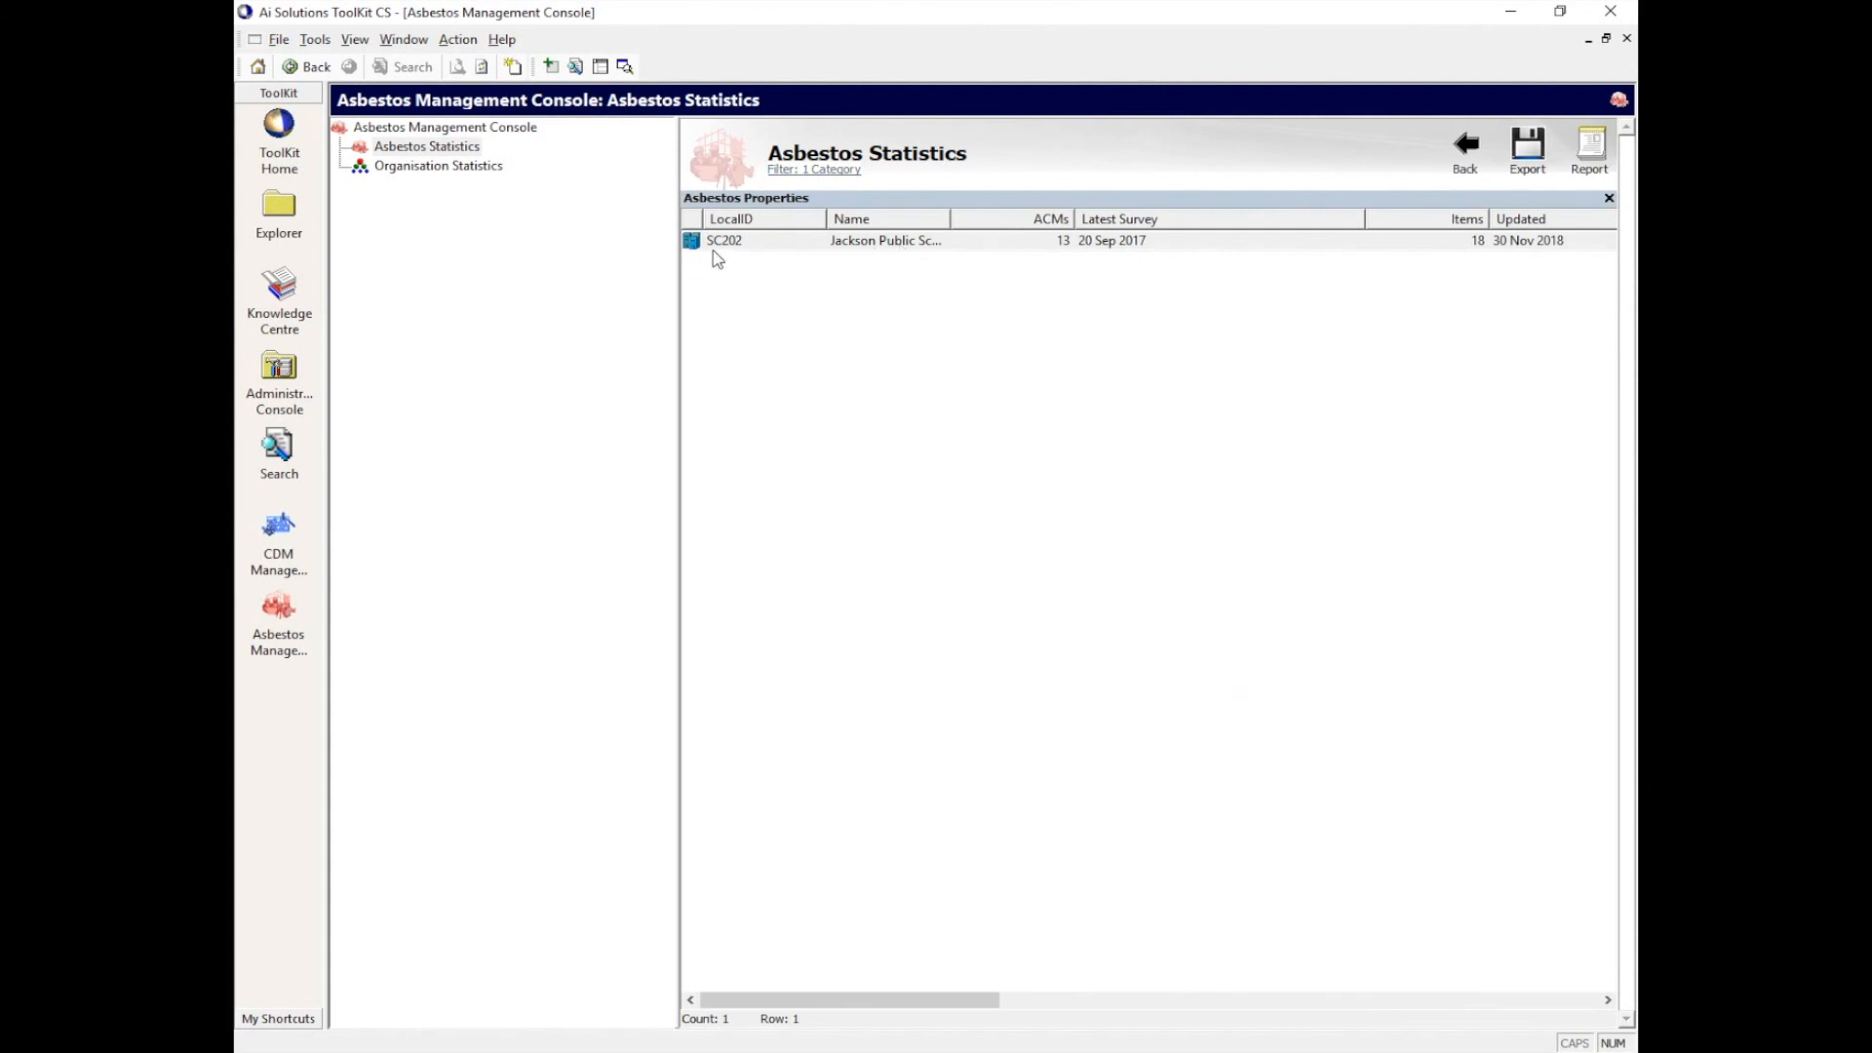
drag(951, 218, 1004, 220)
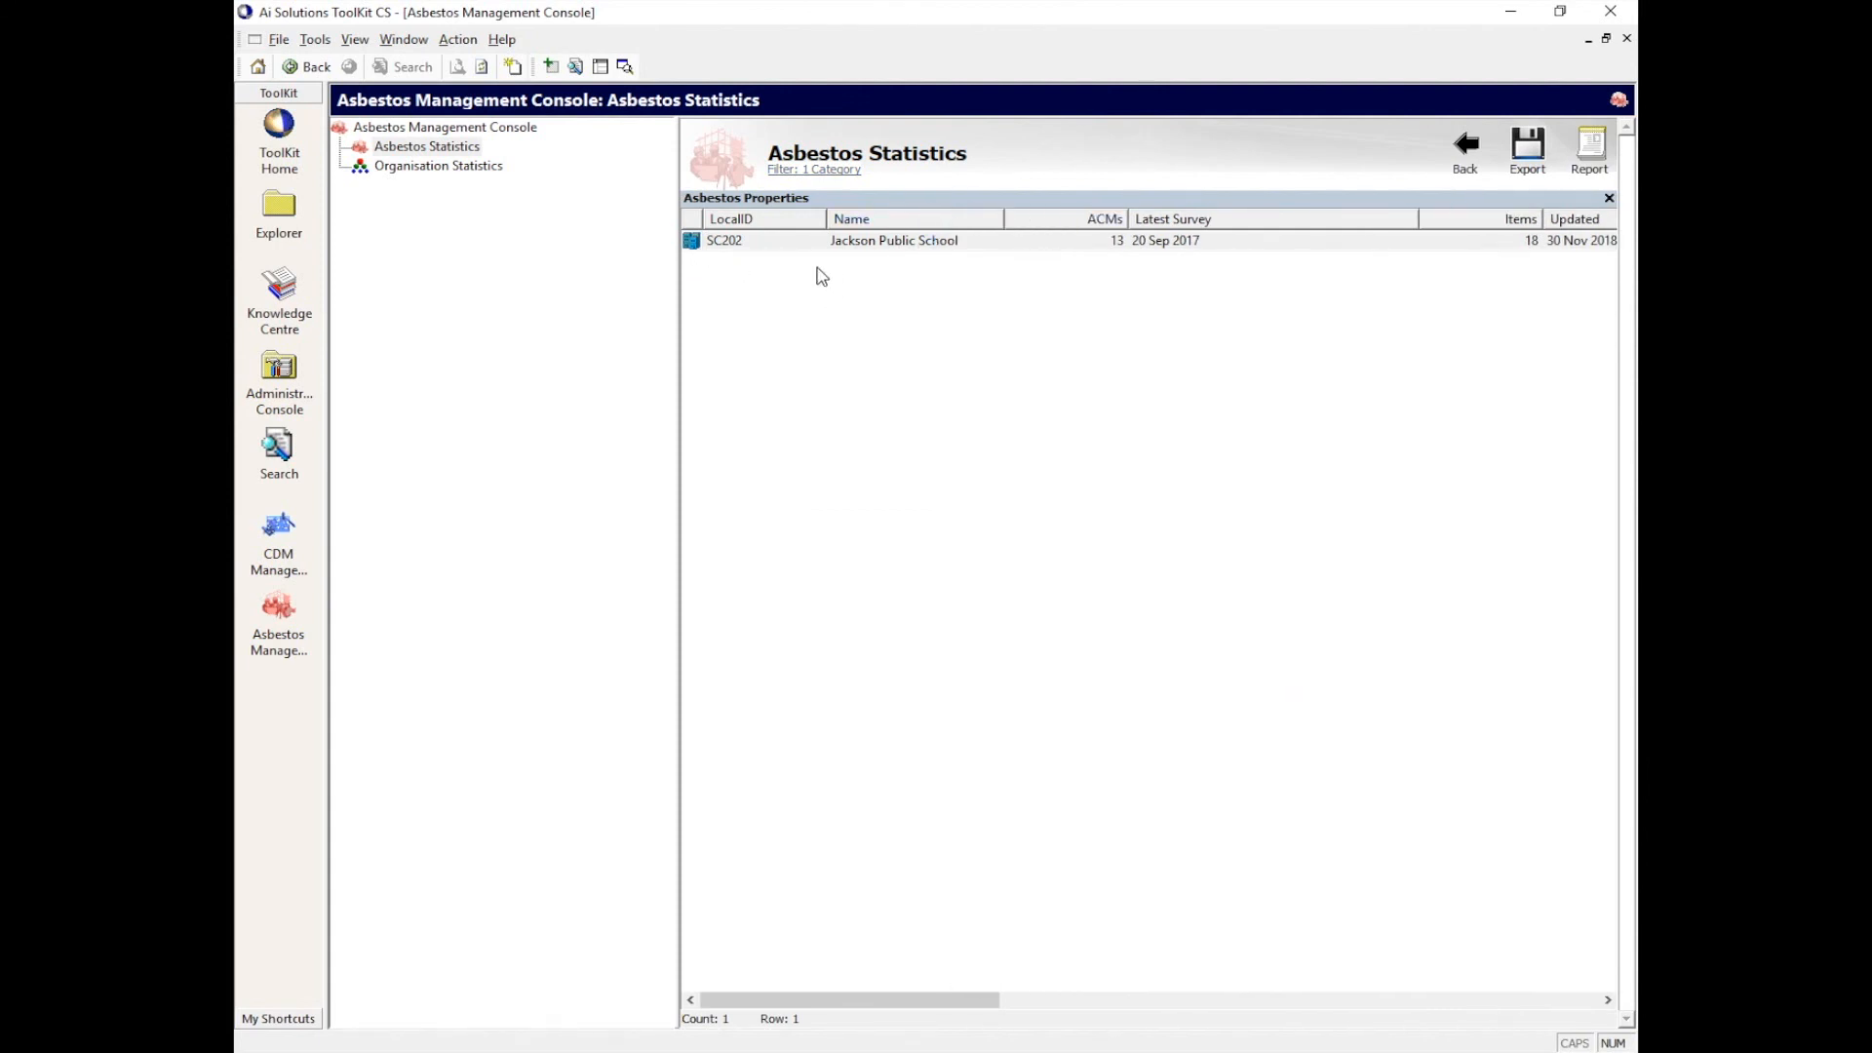
click(729, 244)
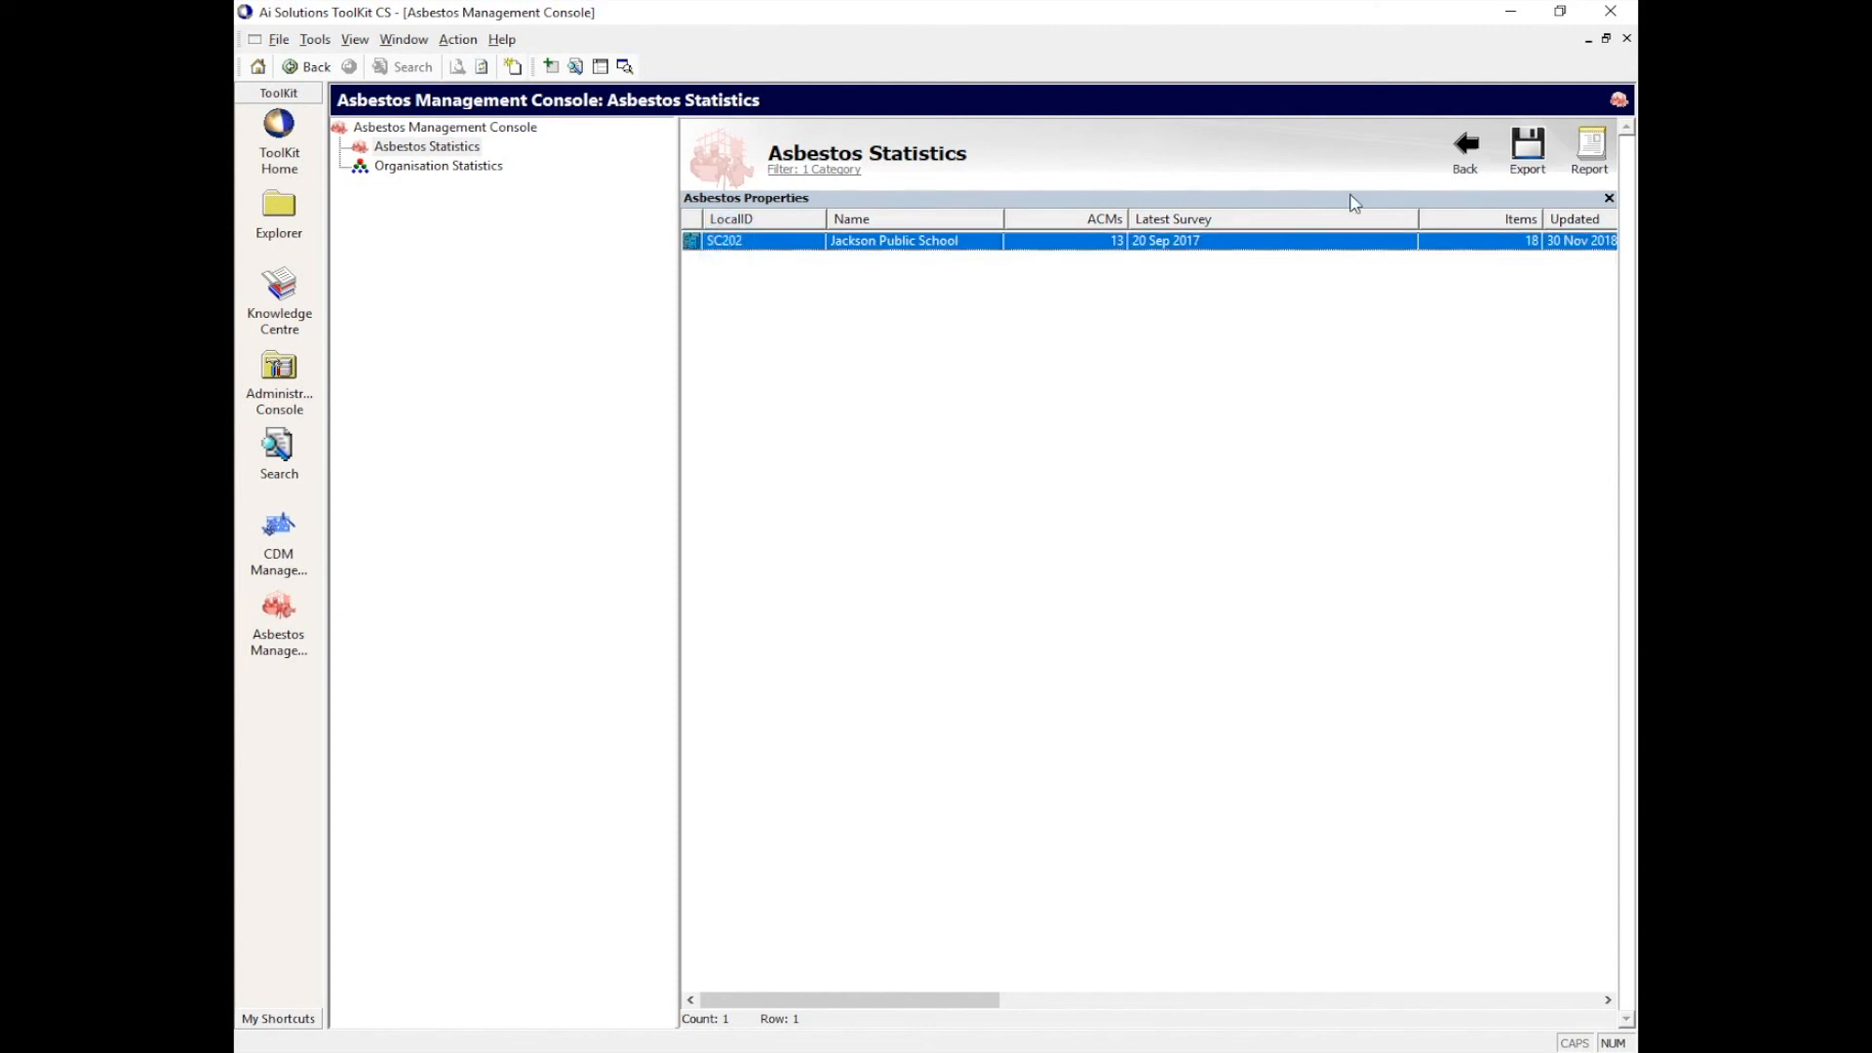